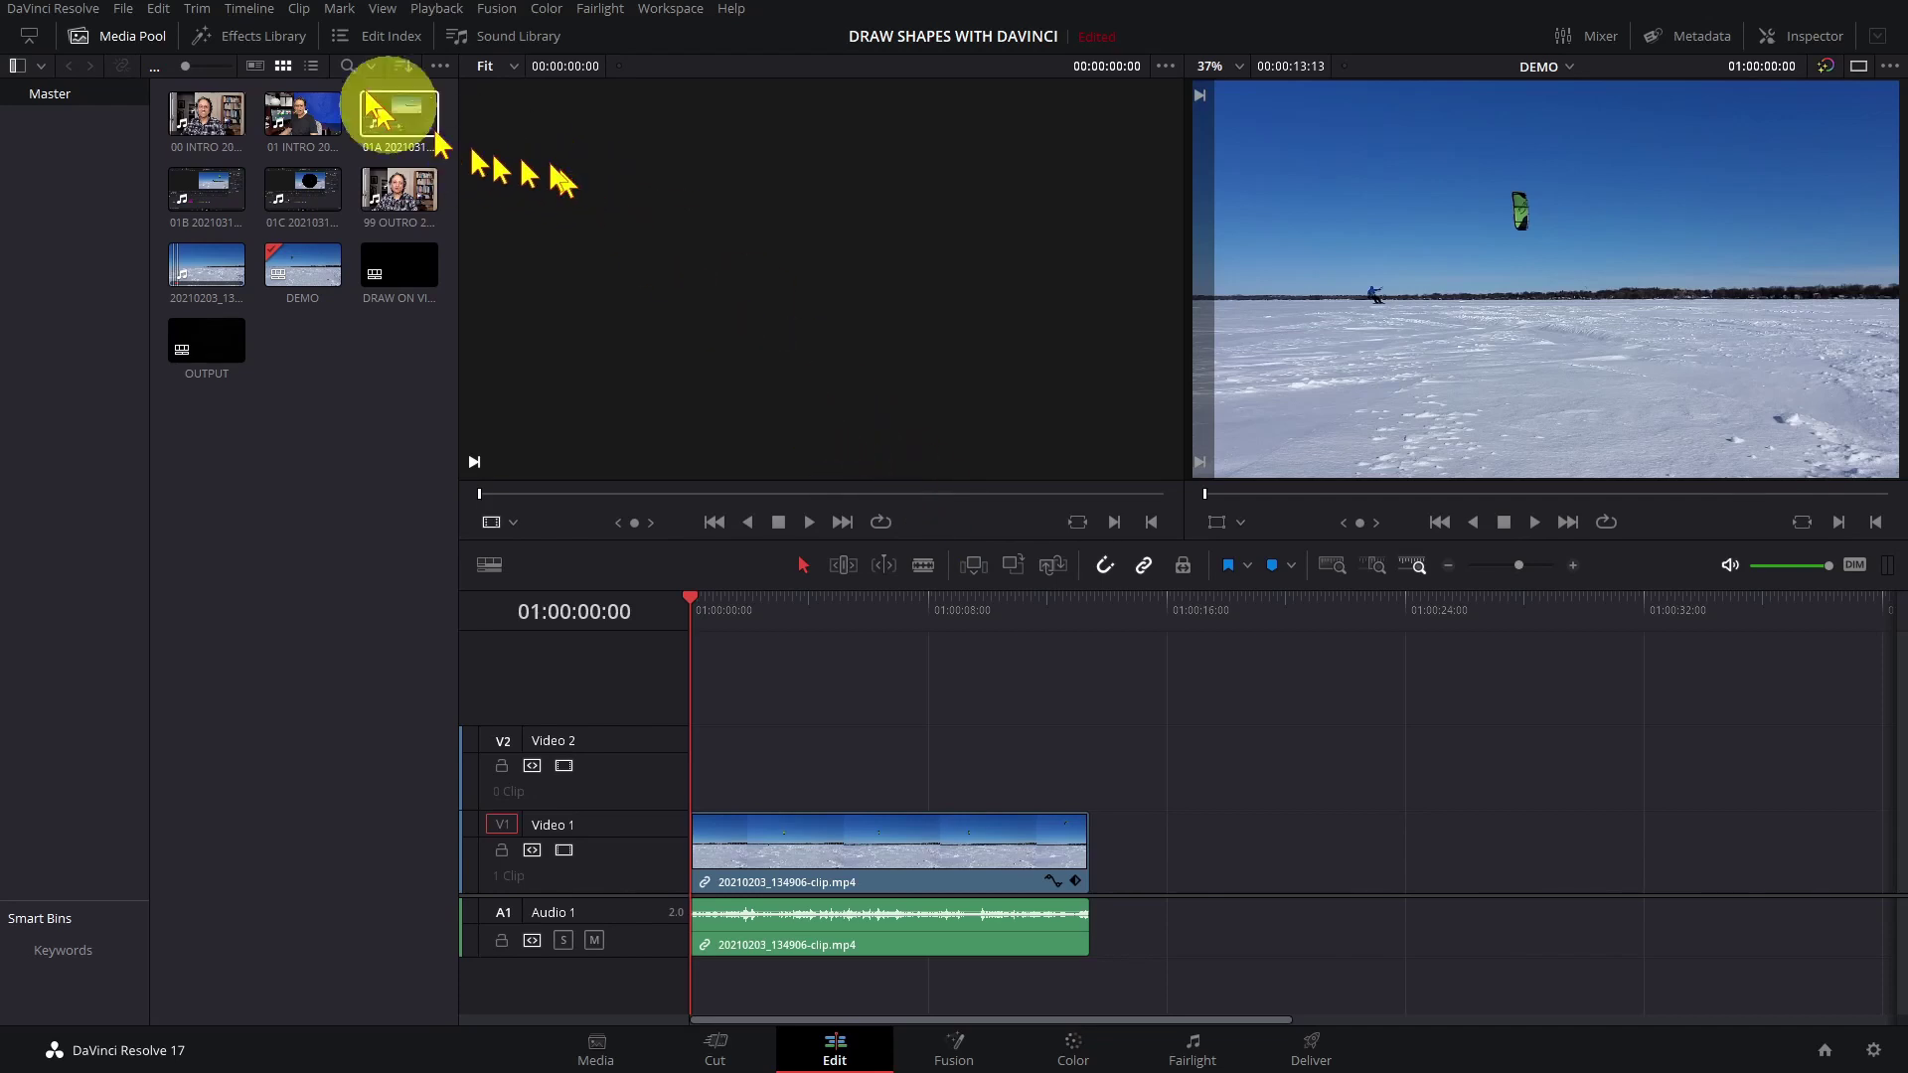
Drop a Fusion Composition from the Effects toolbox onto Video 2 and open it in Fusion.
{"action": "left_click", "coordinate": [284, 45]}
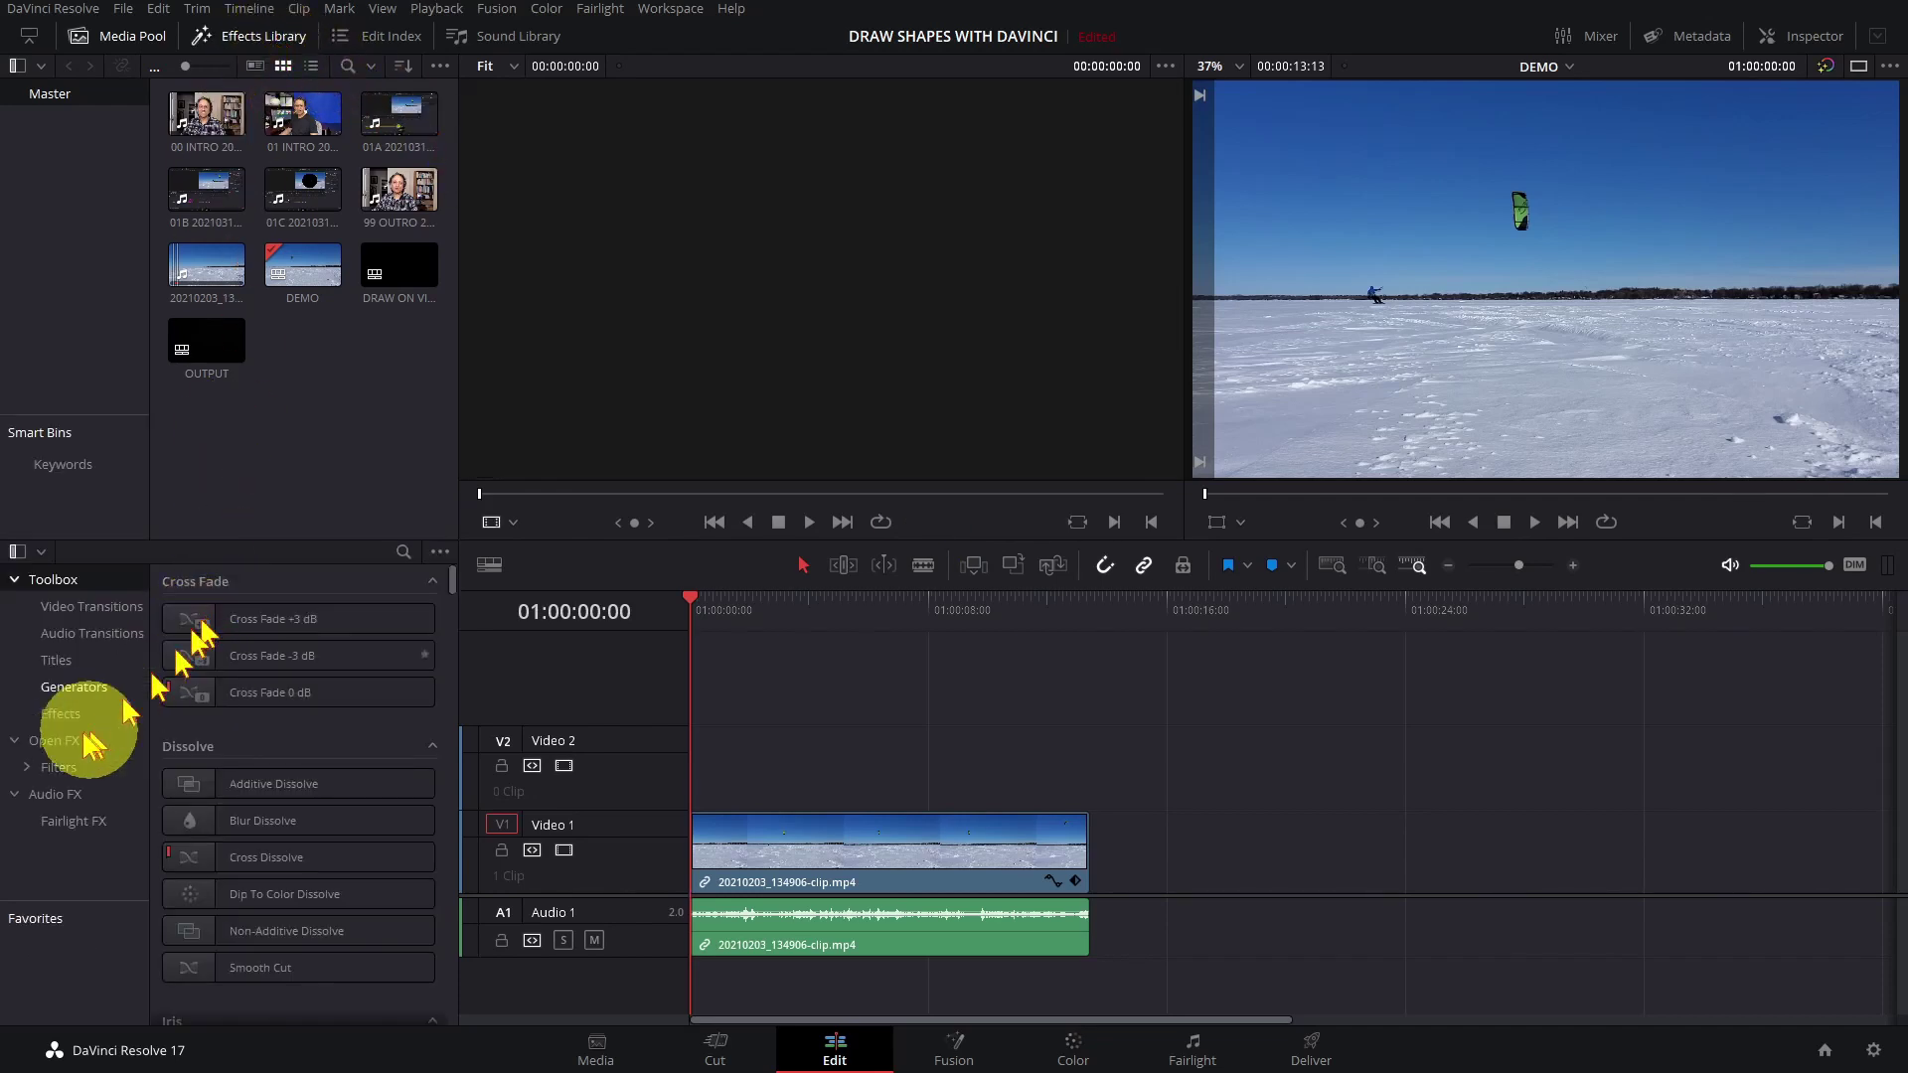
{"action": "left_click", "coordinate": [60, 713]}
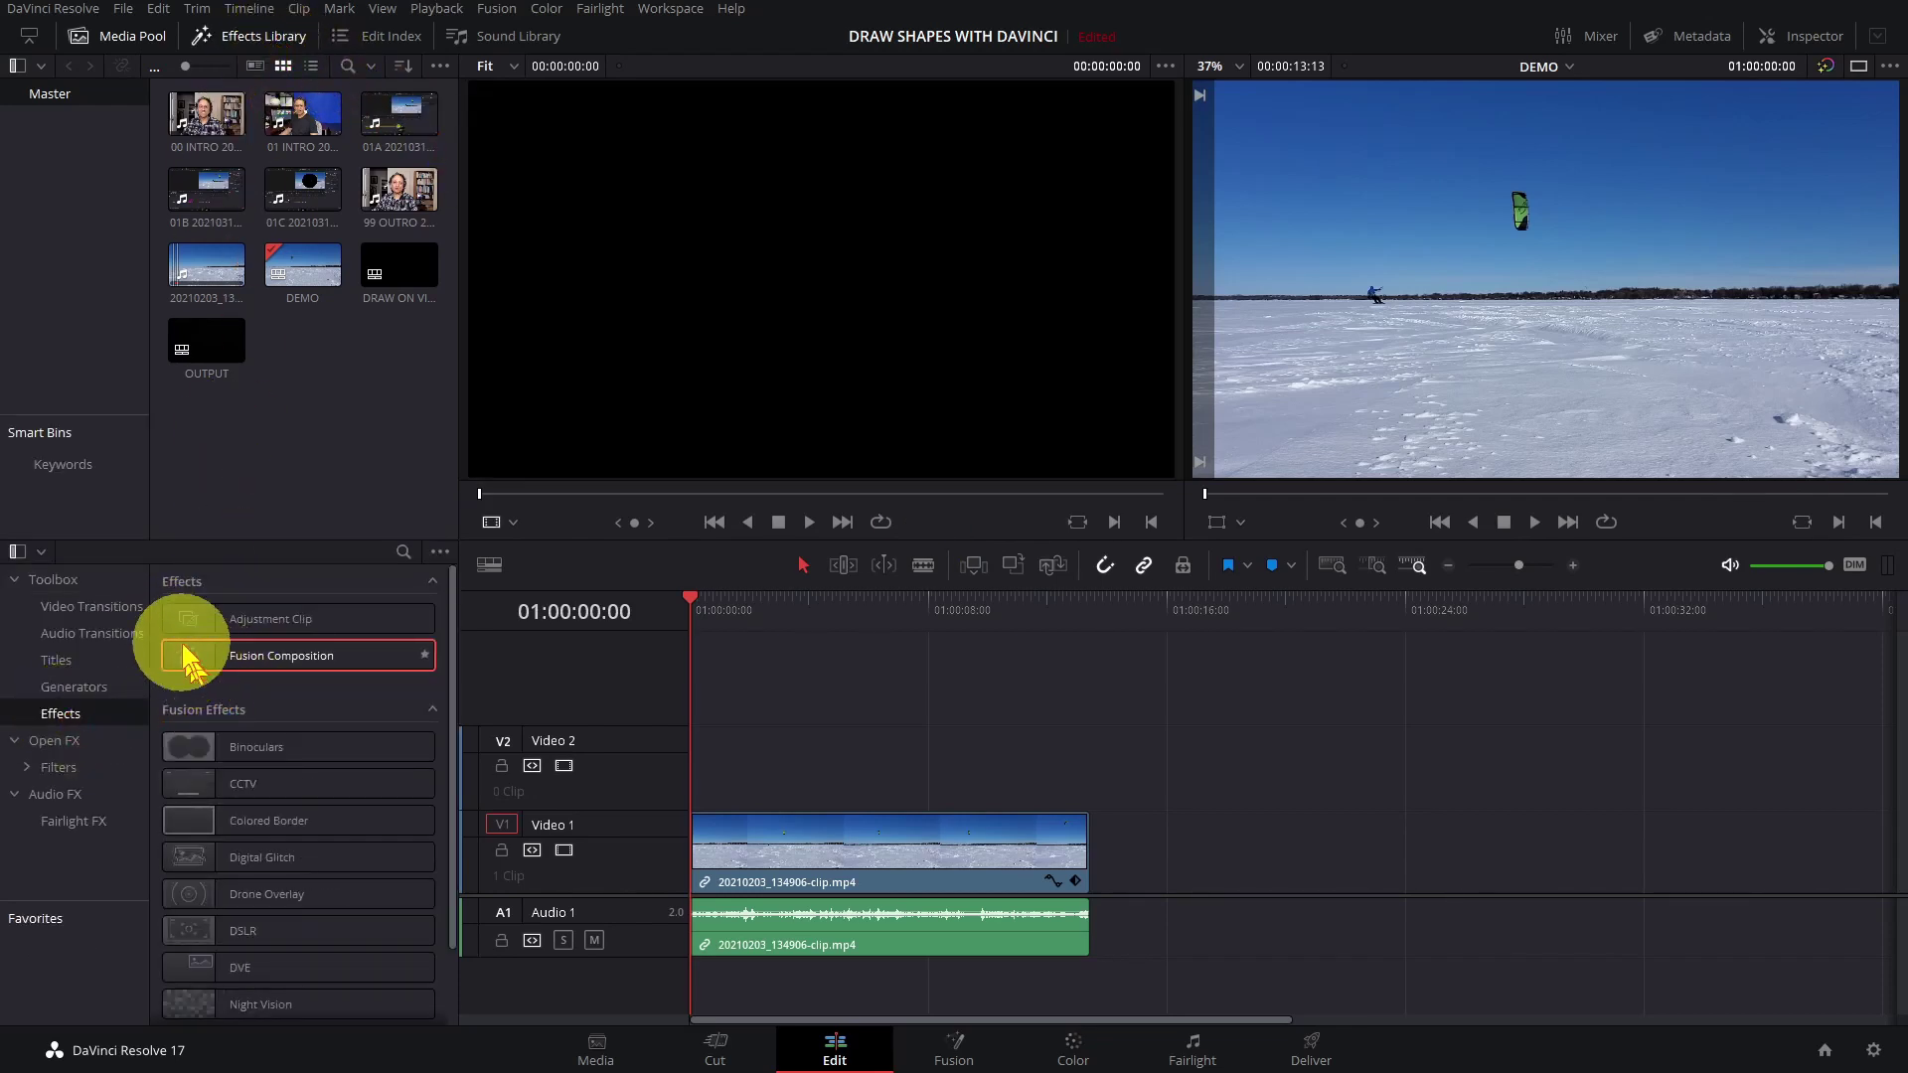
{"action": "left_click_drag", "start_coordinate": [179, 652], "coordinate": [723, 735]}
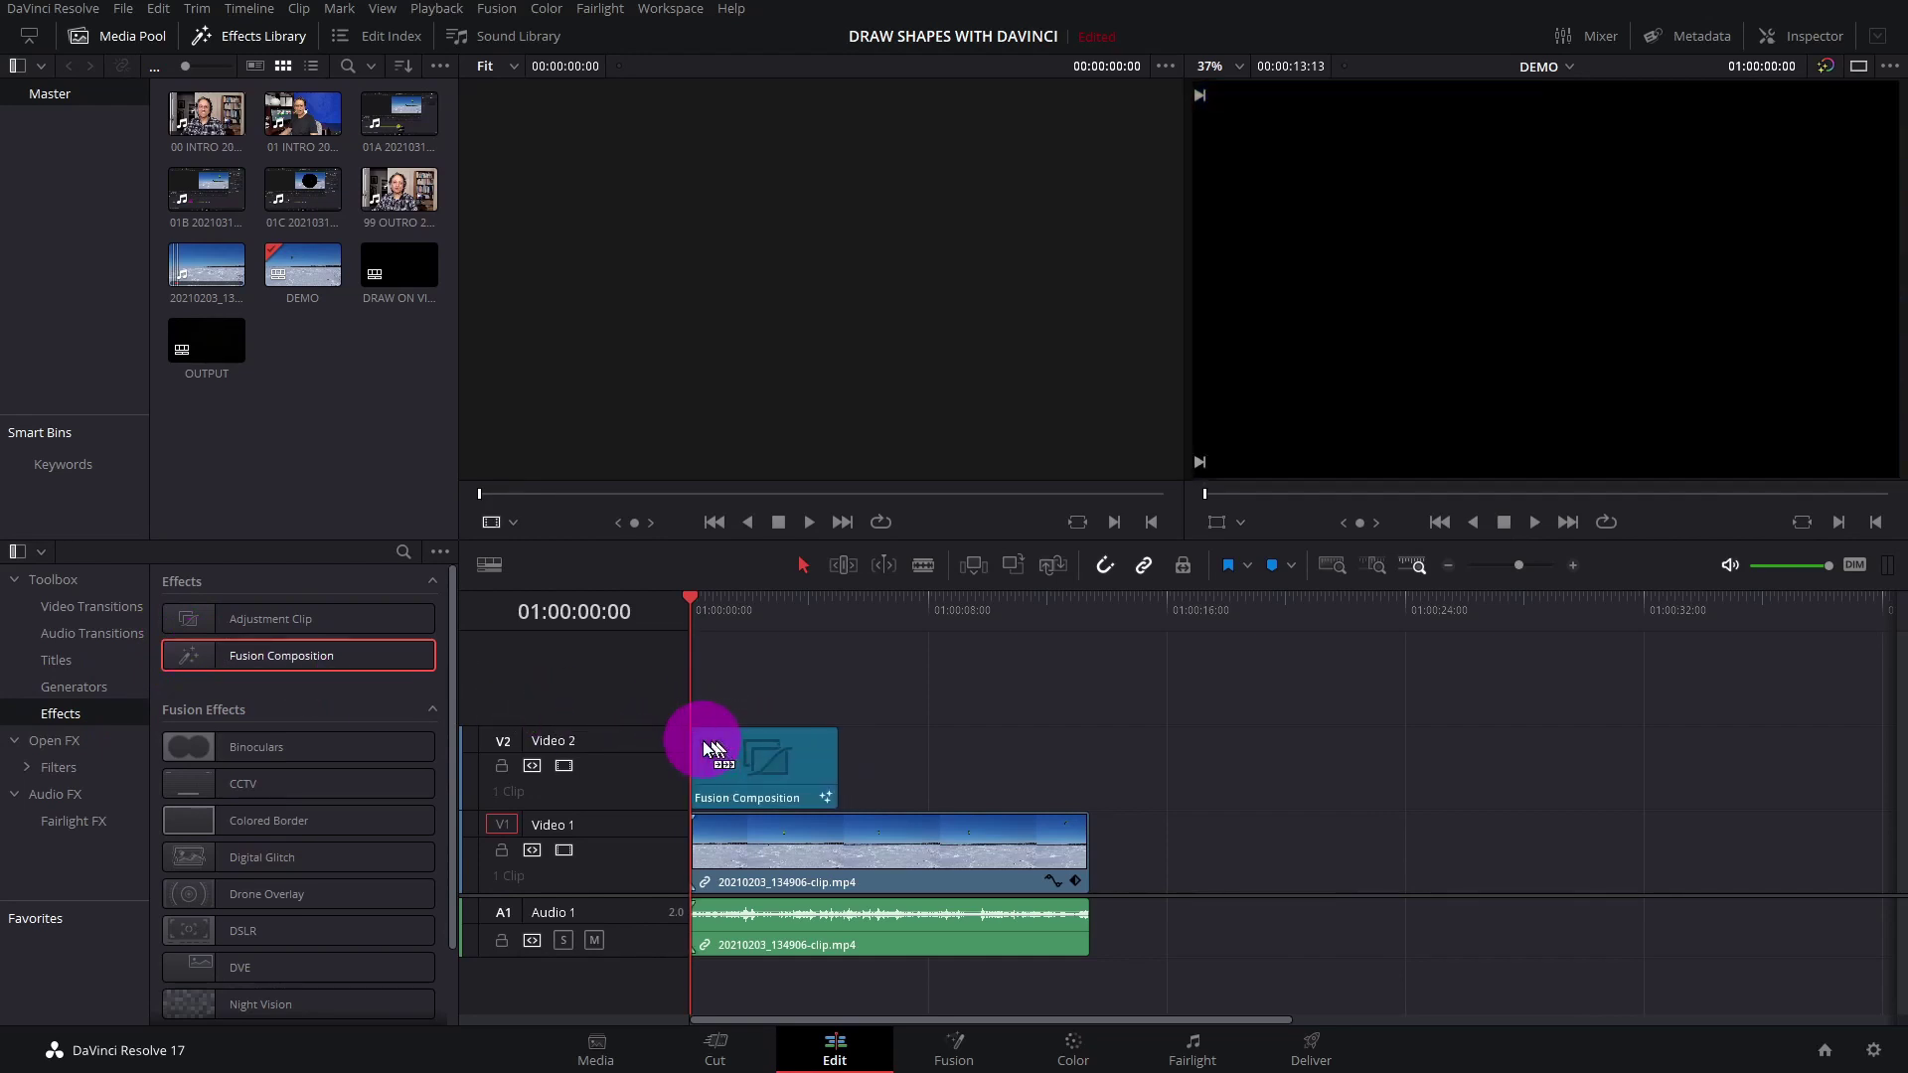
{"action": "left_click", "coordinate": [951, 1055]}
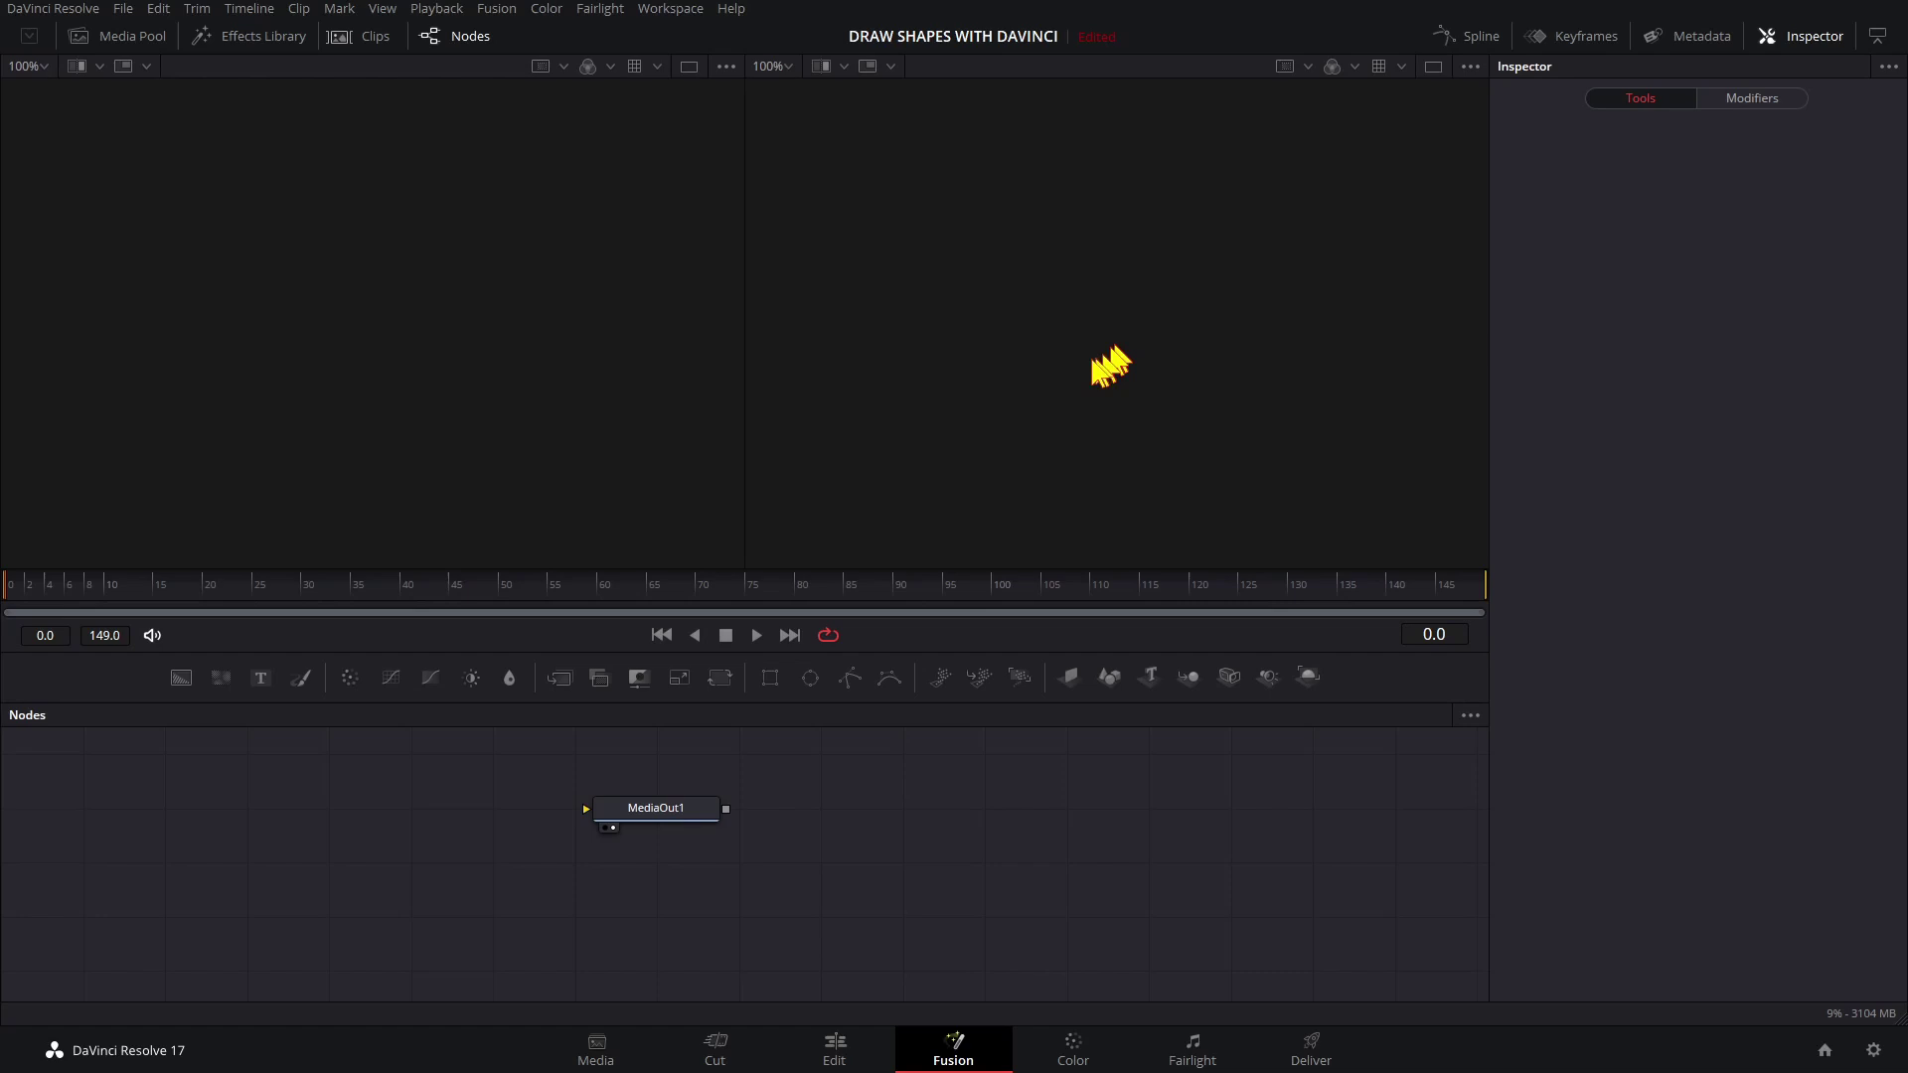
Load the MediaOut1 node's output into the viewer.
{"action": "left_click", "coordinate": [614, 826]}
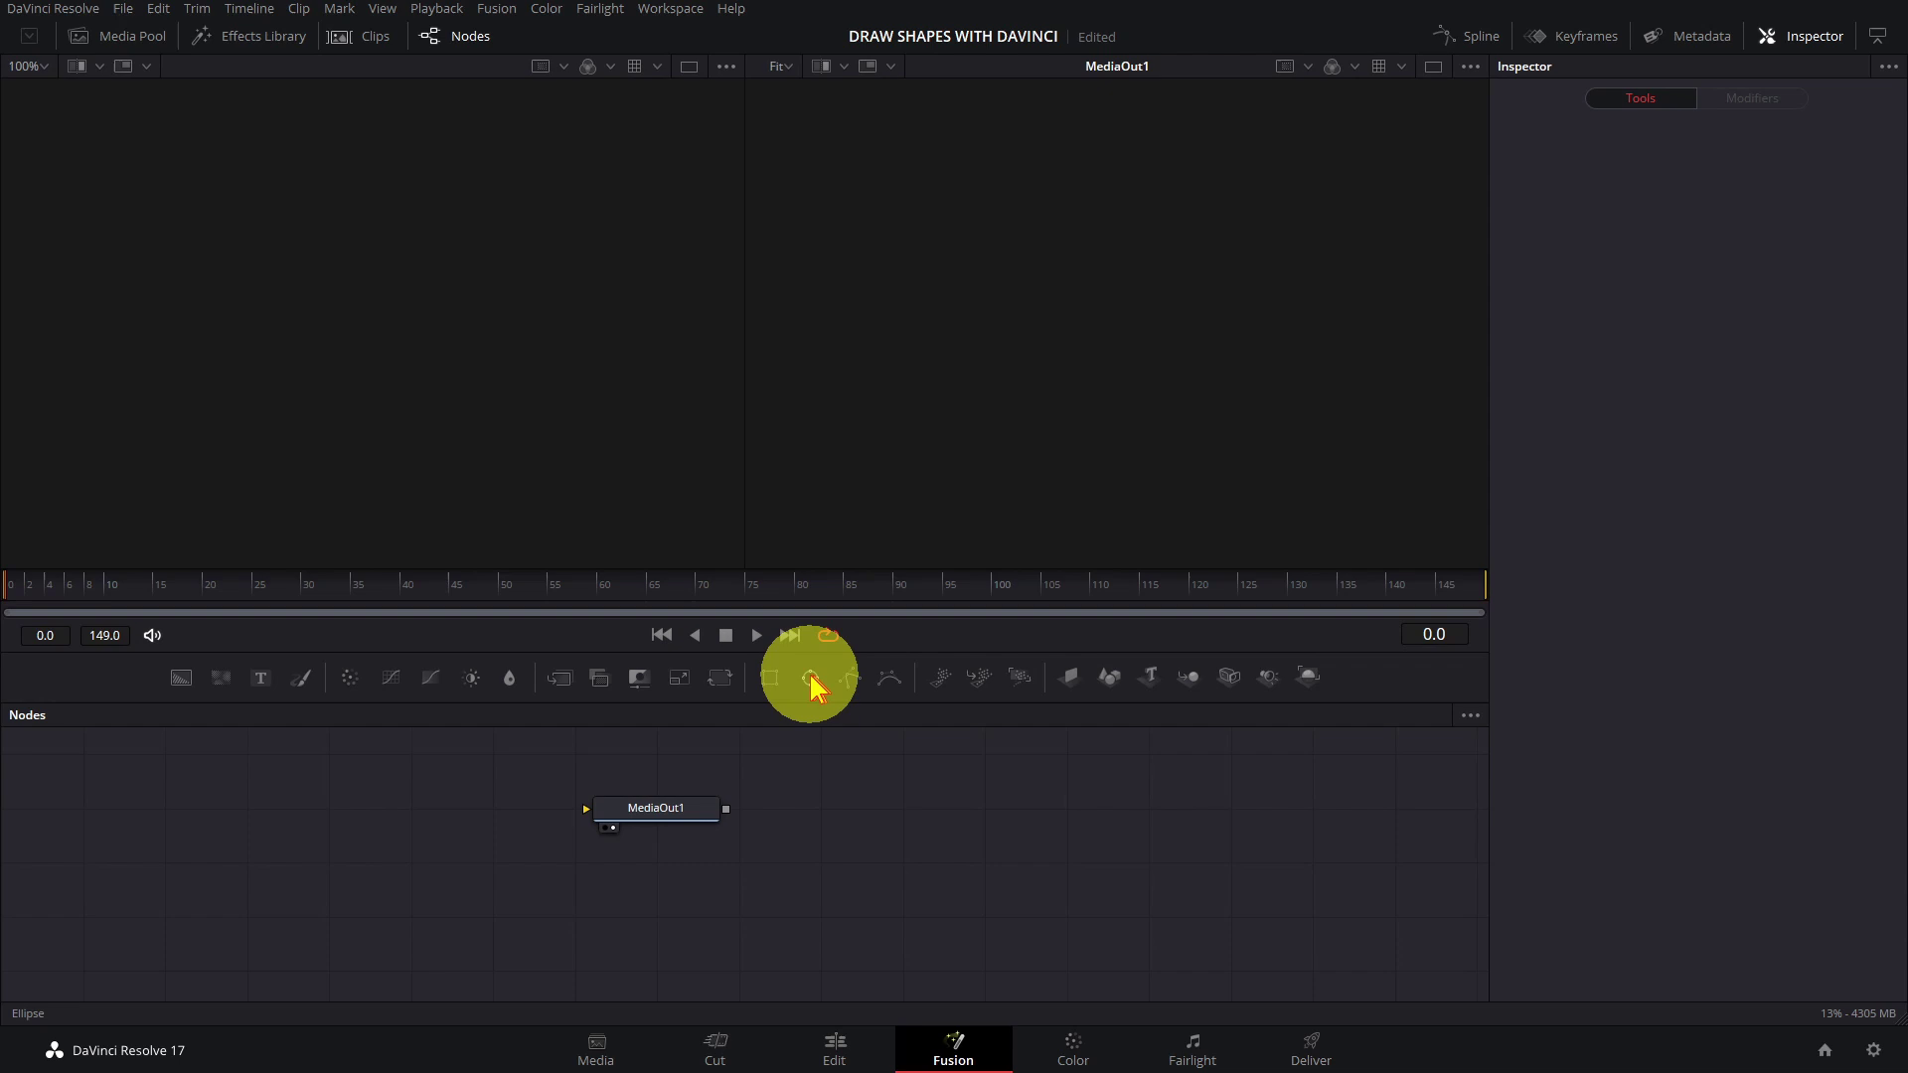
Add Ellipse and Background nodes, with Ellipse1 masking Background1.
{"action": "left_click_drag", "start_coordinate": [811, 675], "coordinate": [136, 835]}
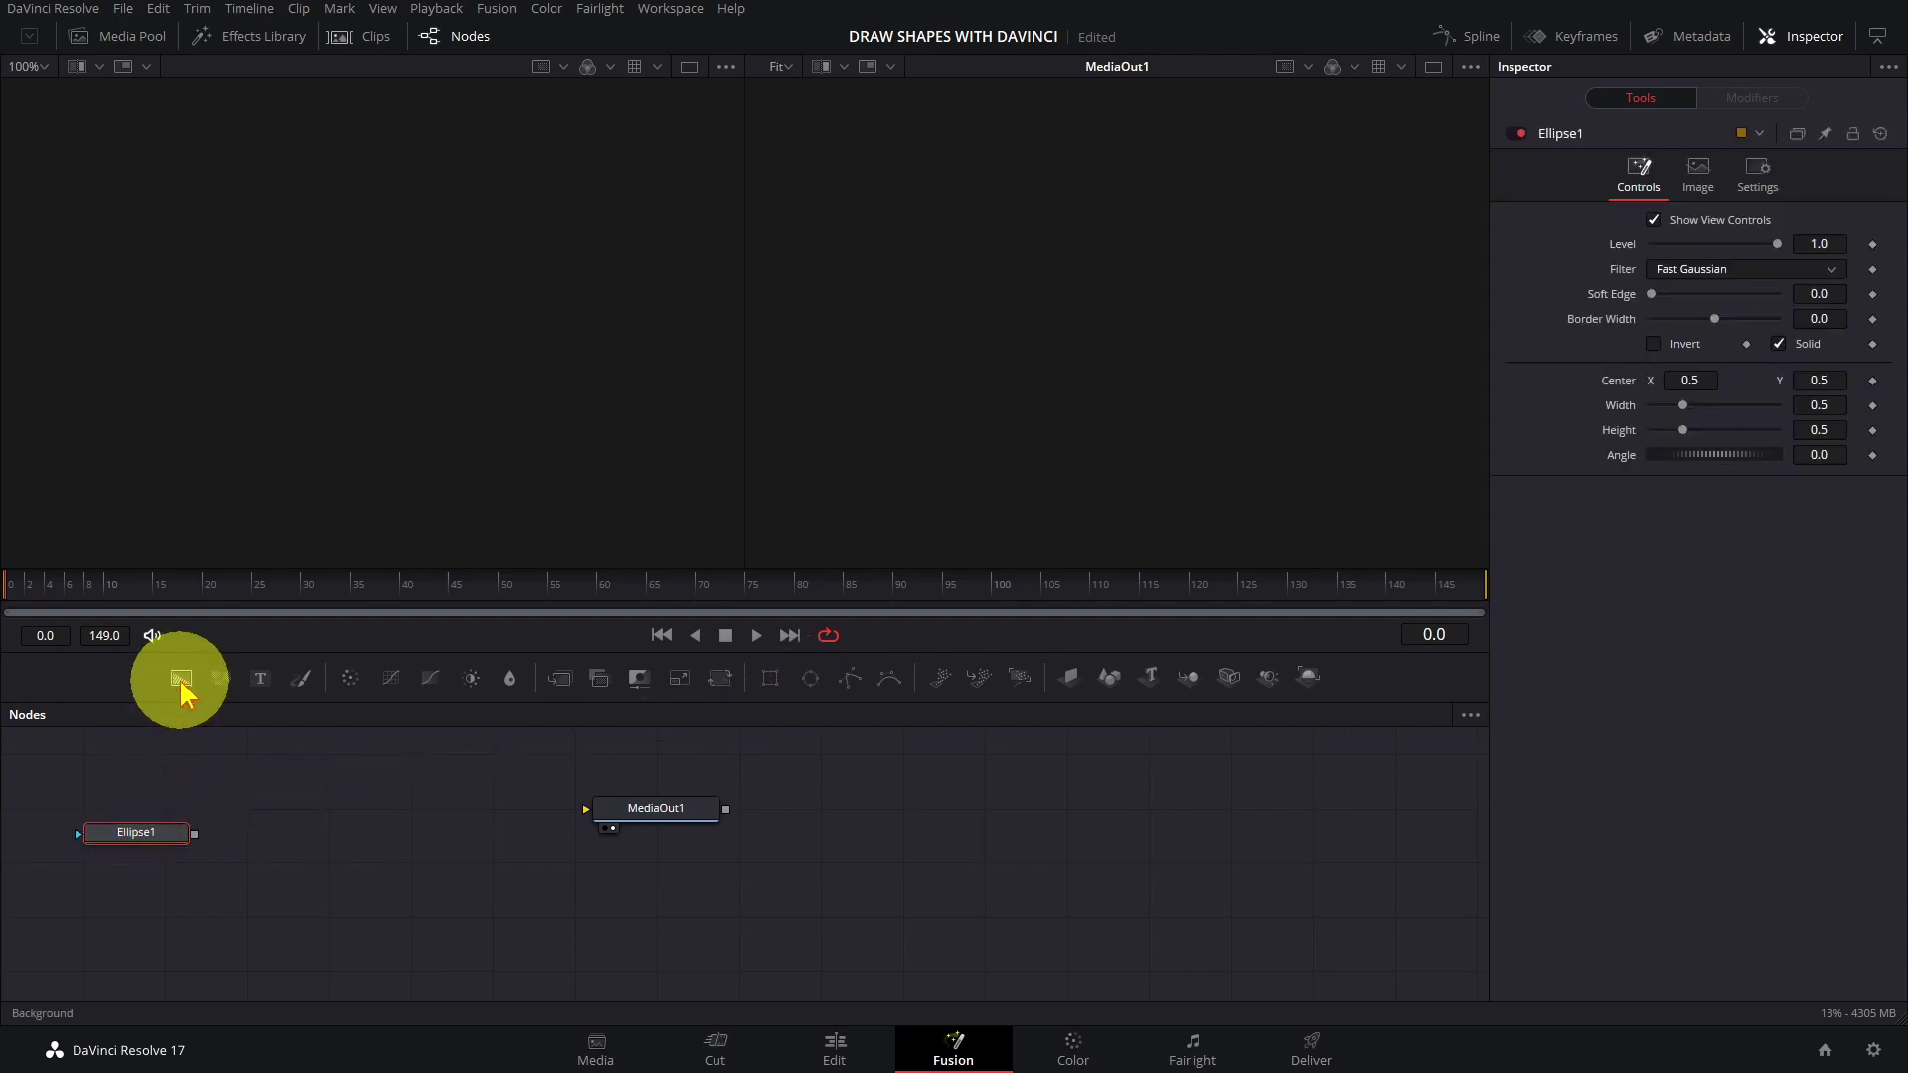
{"action": "left_click_drag", "start_coordinate": [181, 680], "coordinate": [314, 833]}
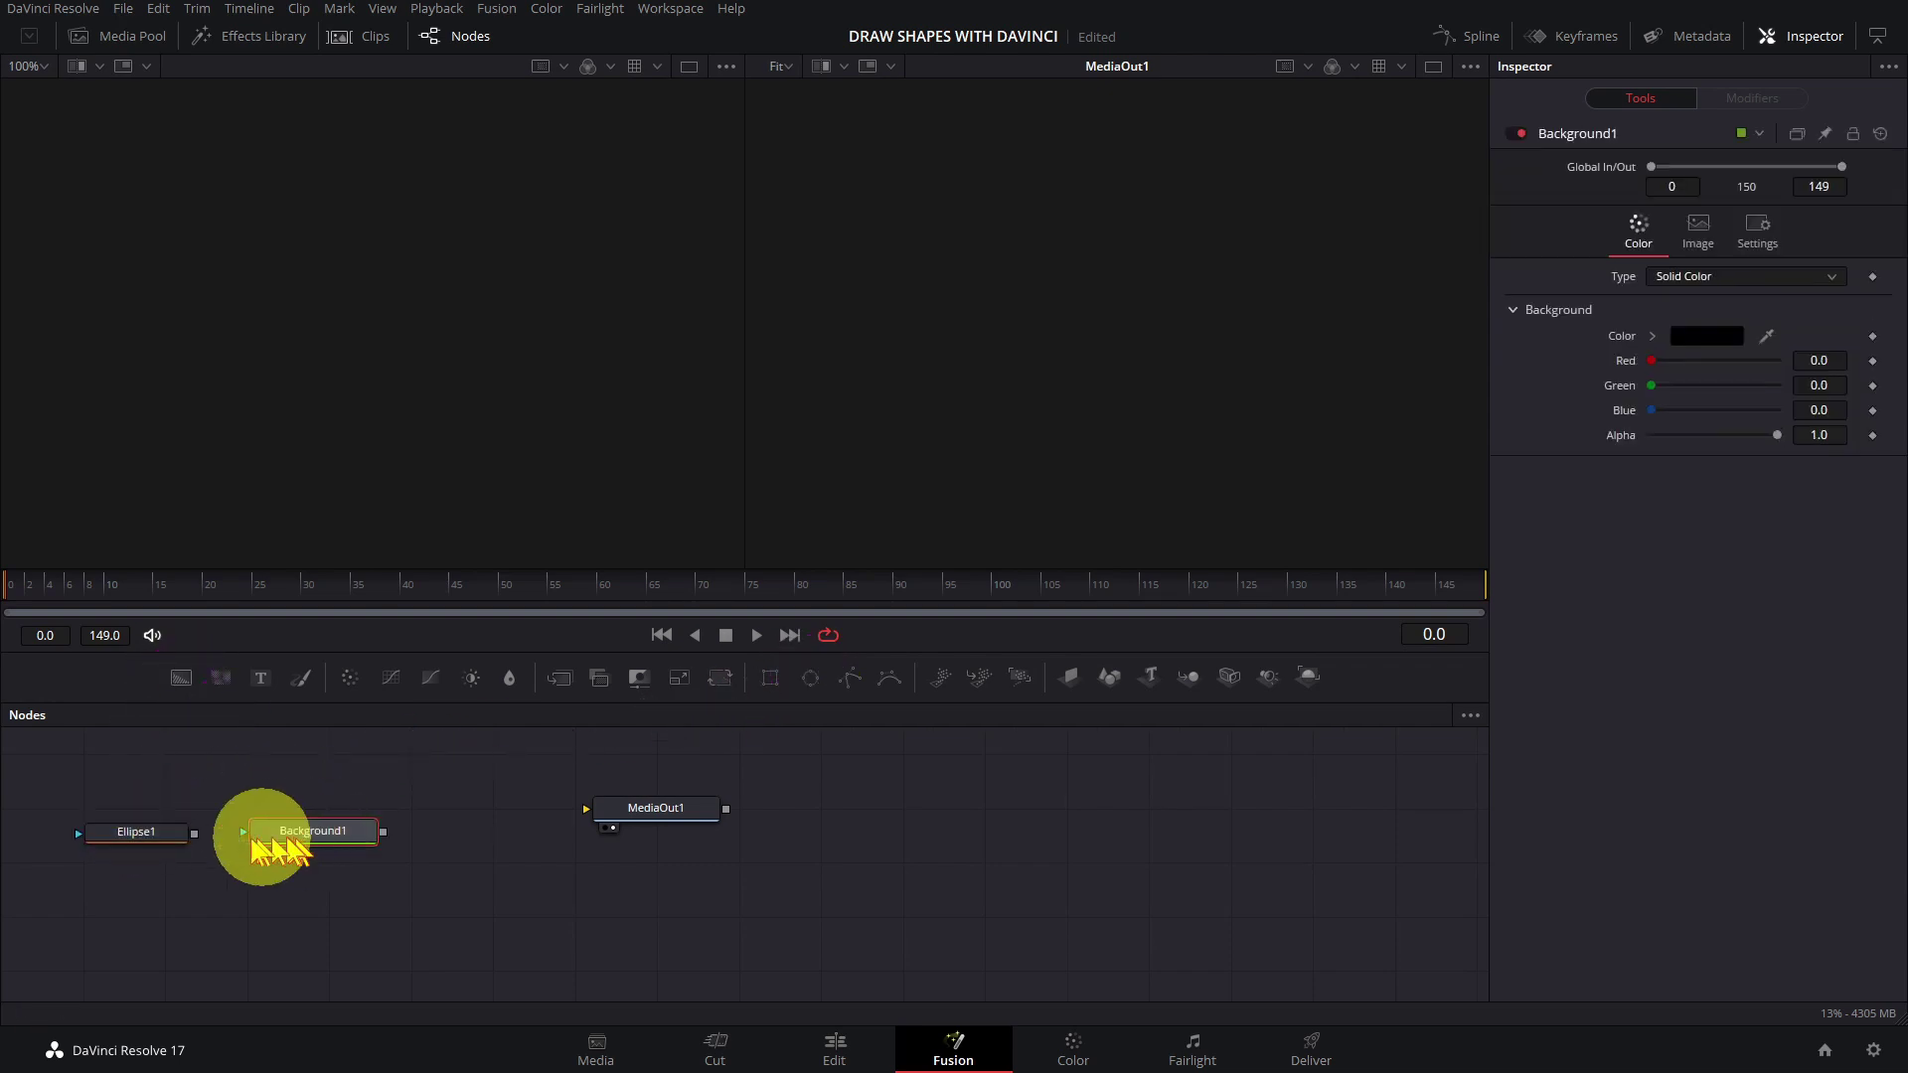
{"action": "left_click_drag", "start_coordinate": [195, 839], "coordinate": [597, 822]}
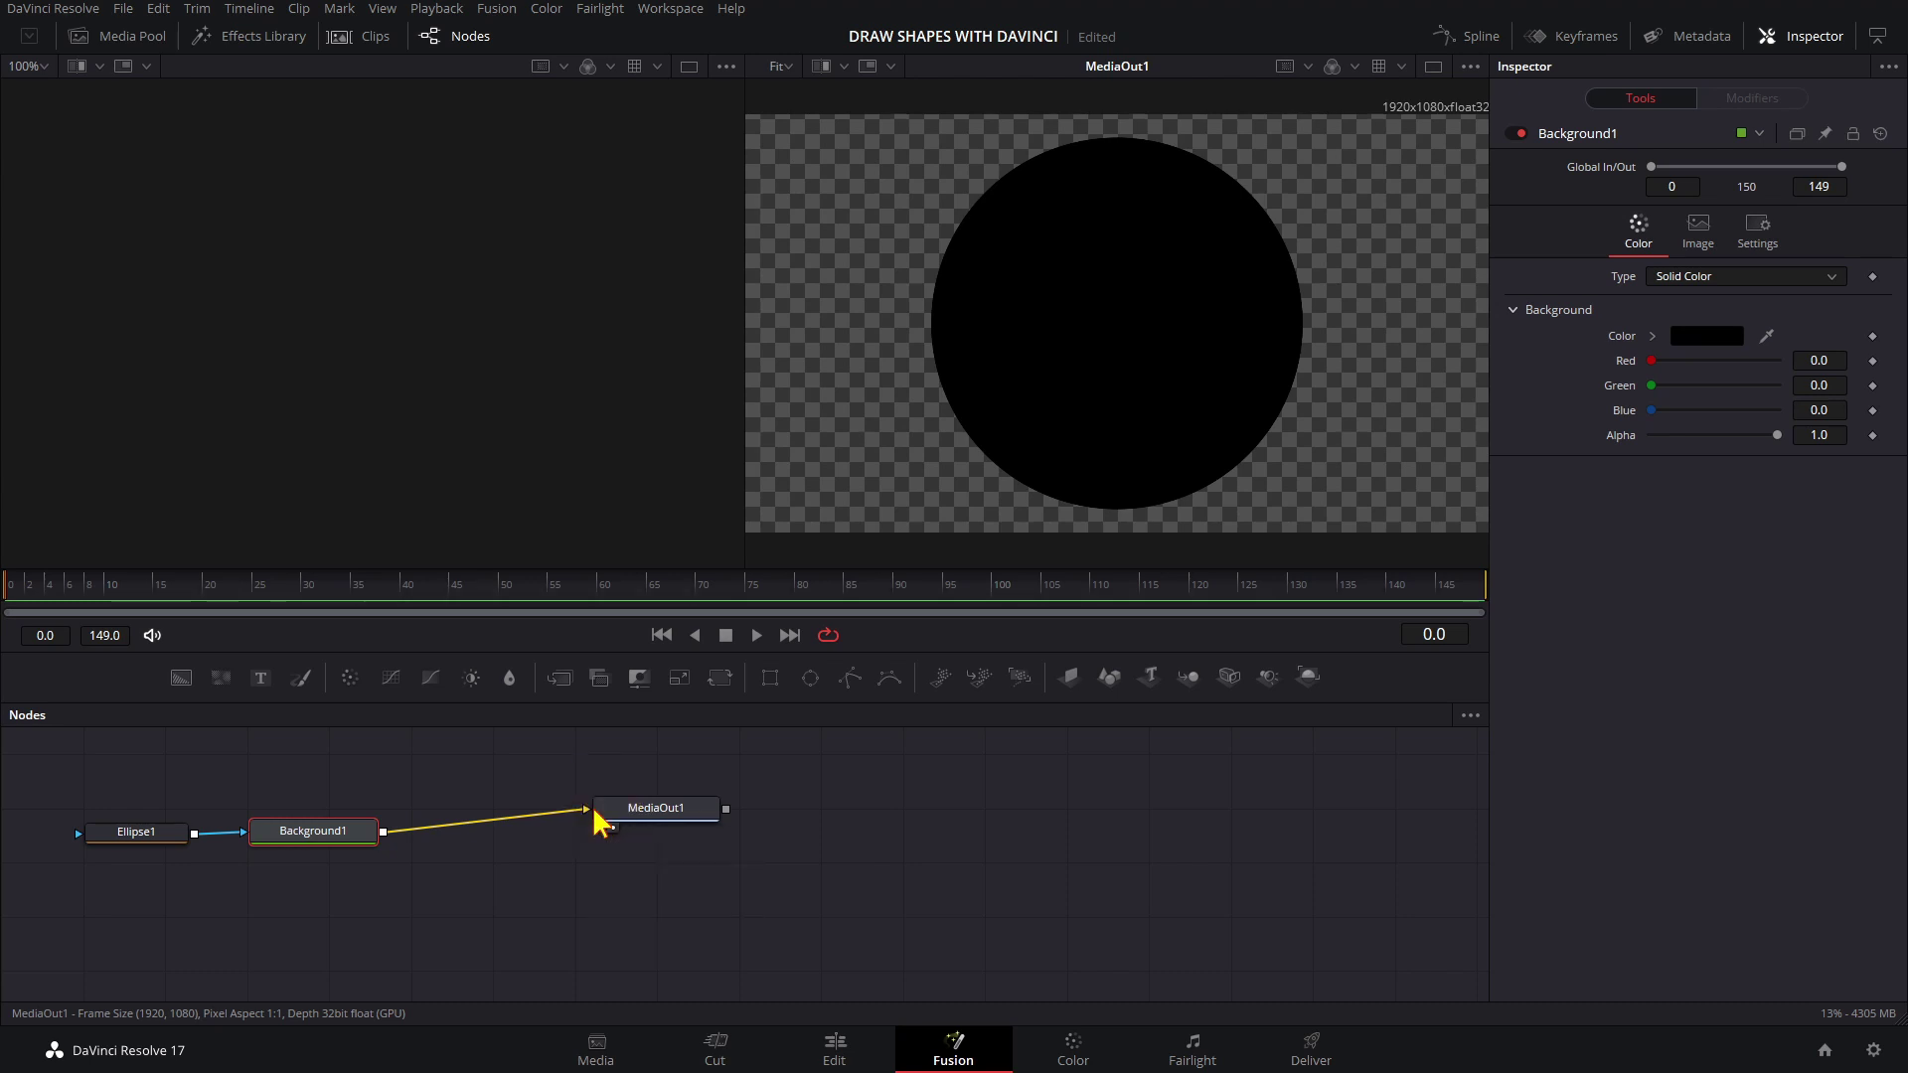
Set Background1's colour to pure red.
{"action": "left_click", "coordinate": [301, 835]}
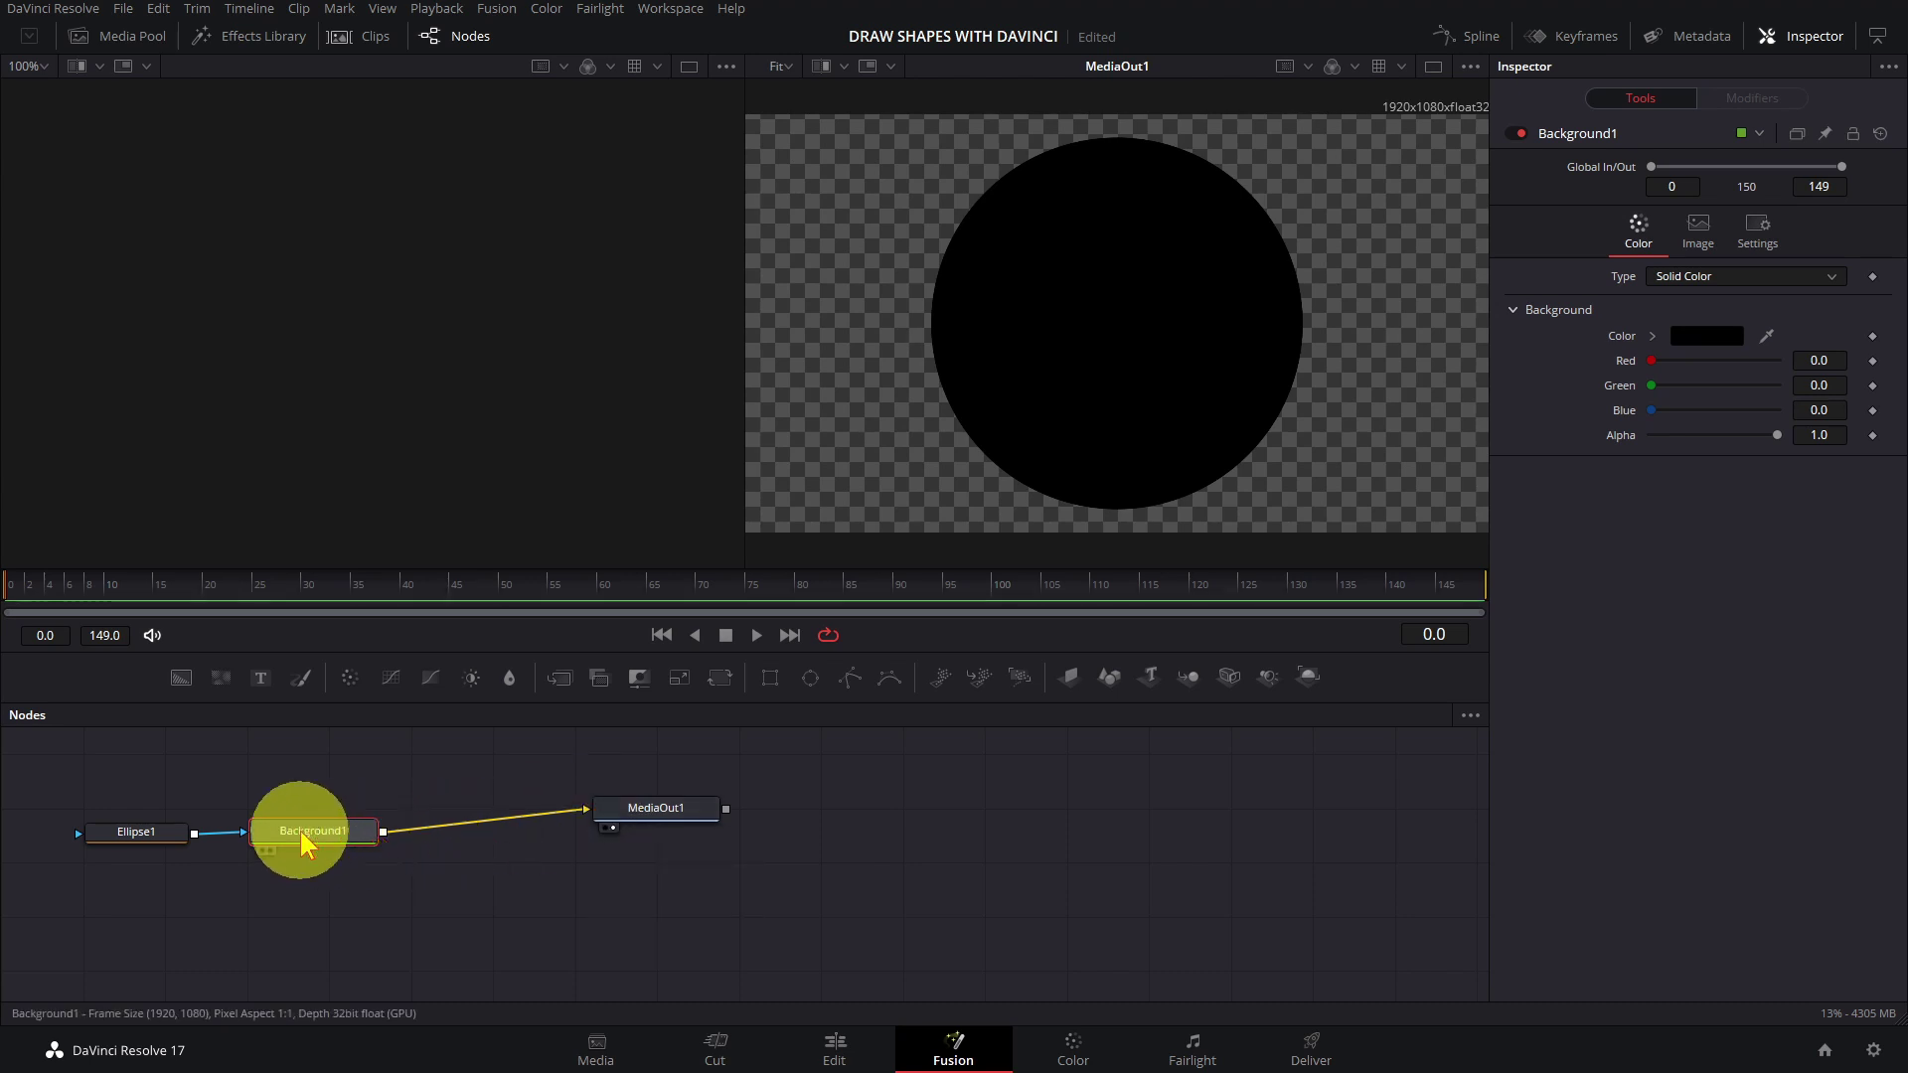
{"action": "left_click", "coordinate": [1701, 338]}
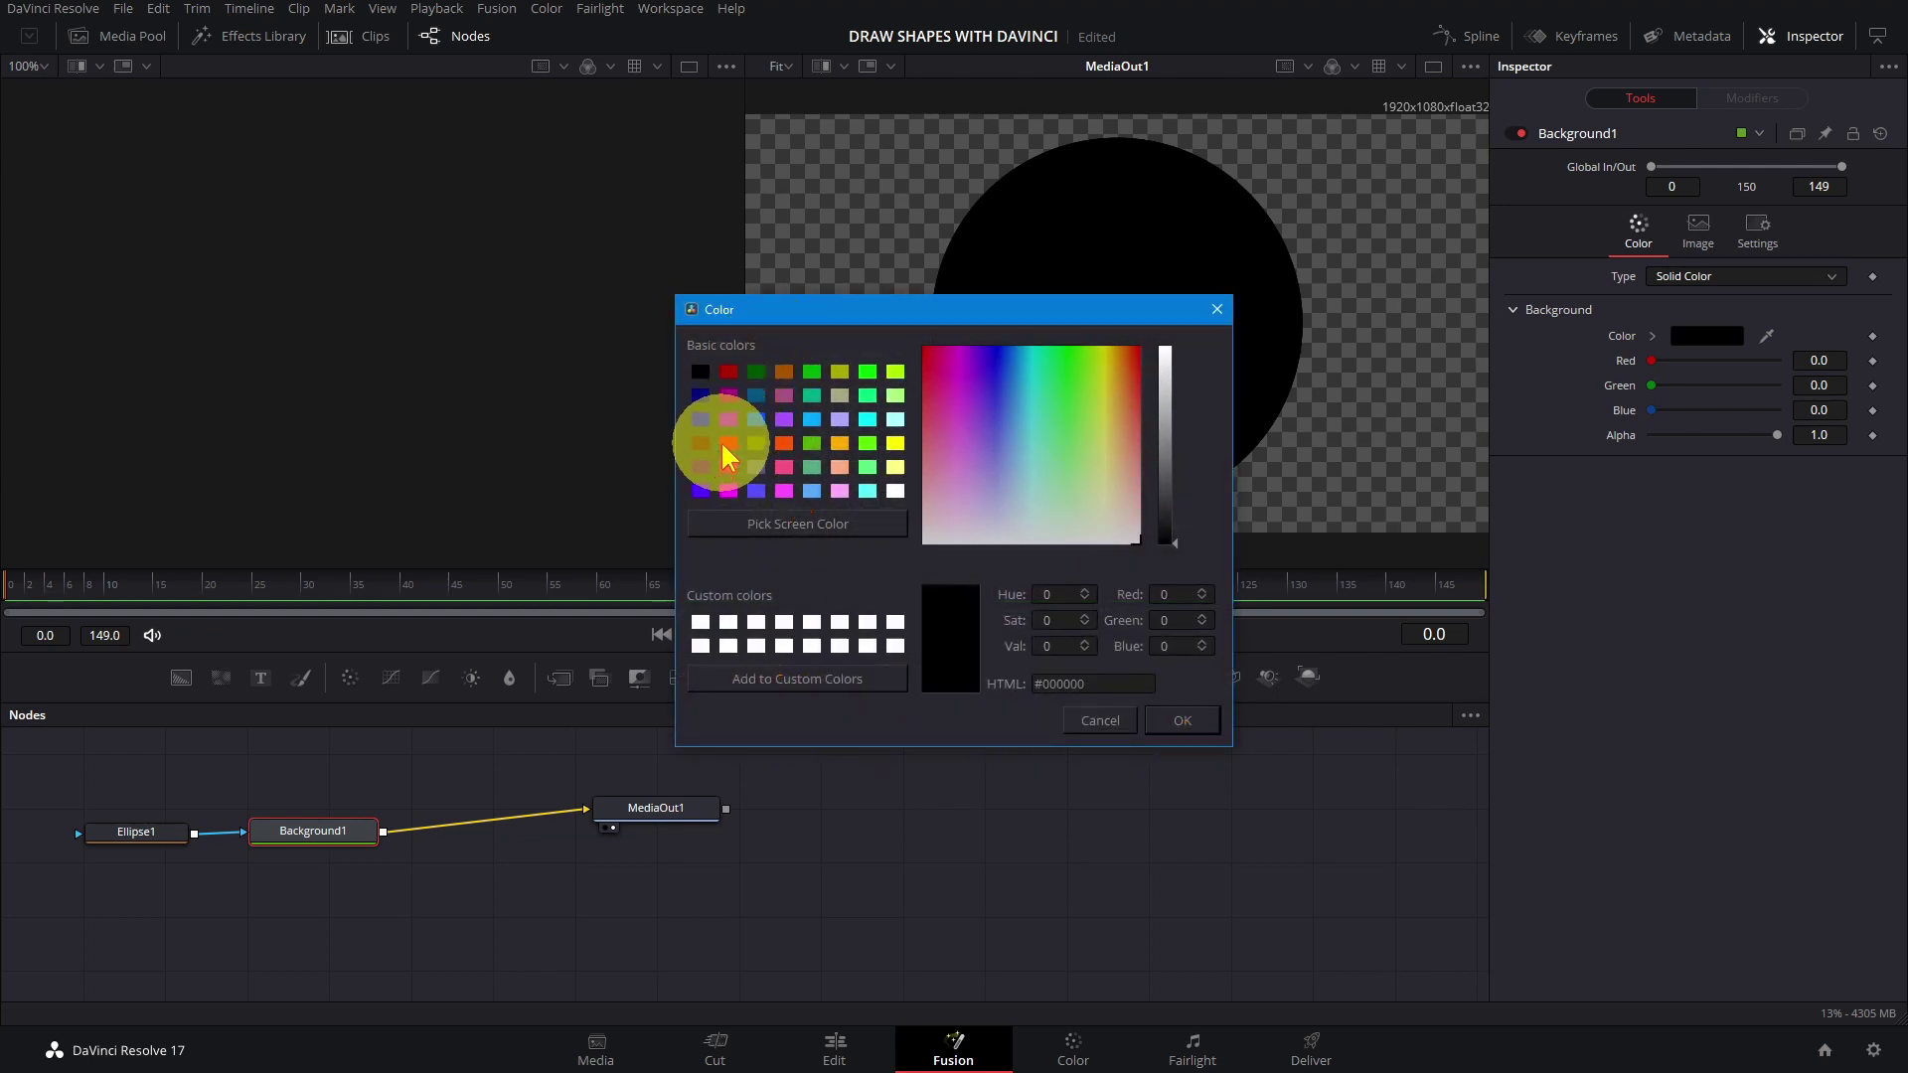
{"action": "left_click", "coordinate": [723, 446]}
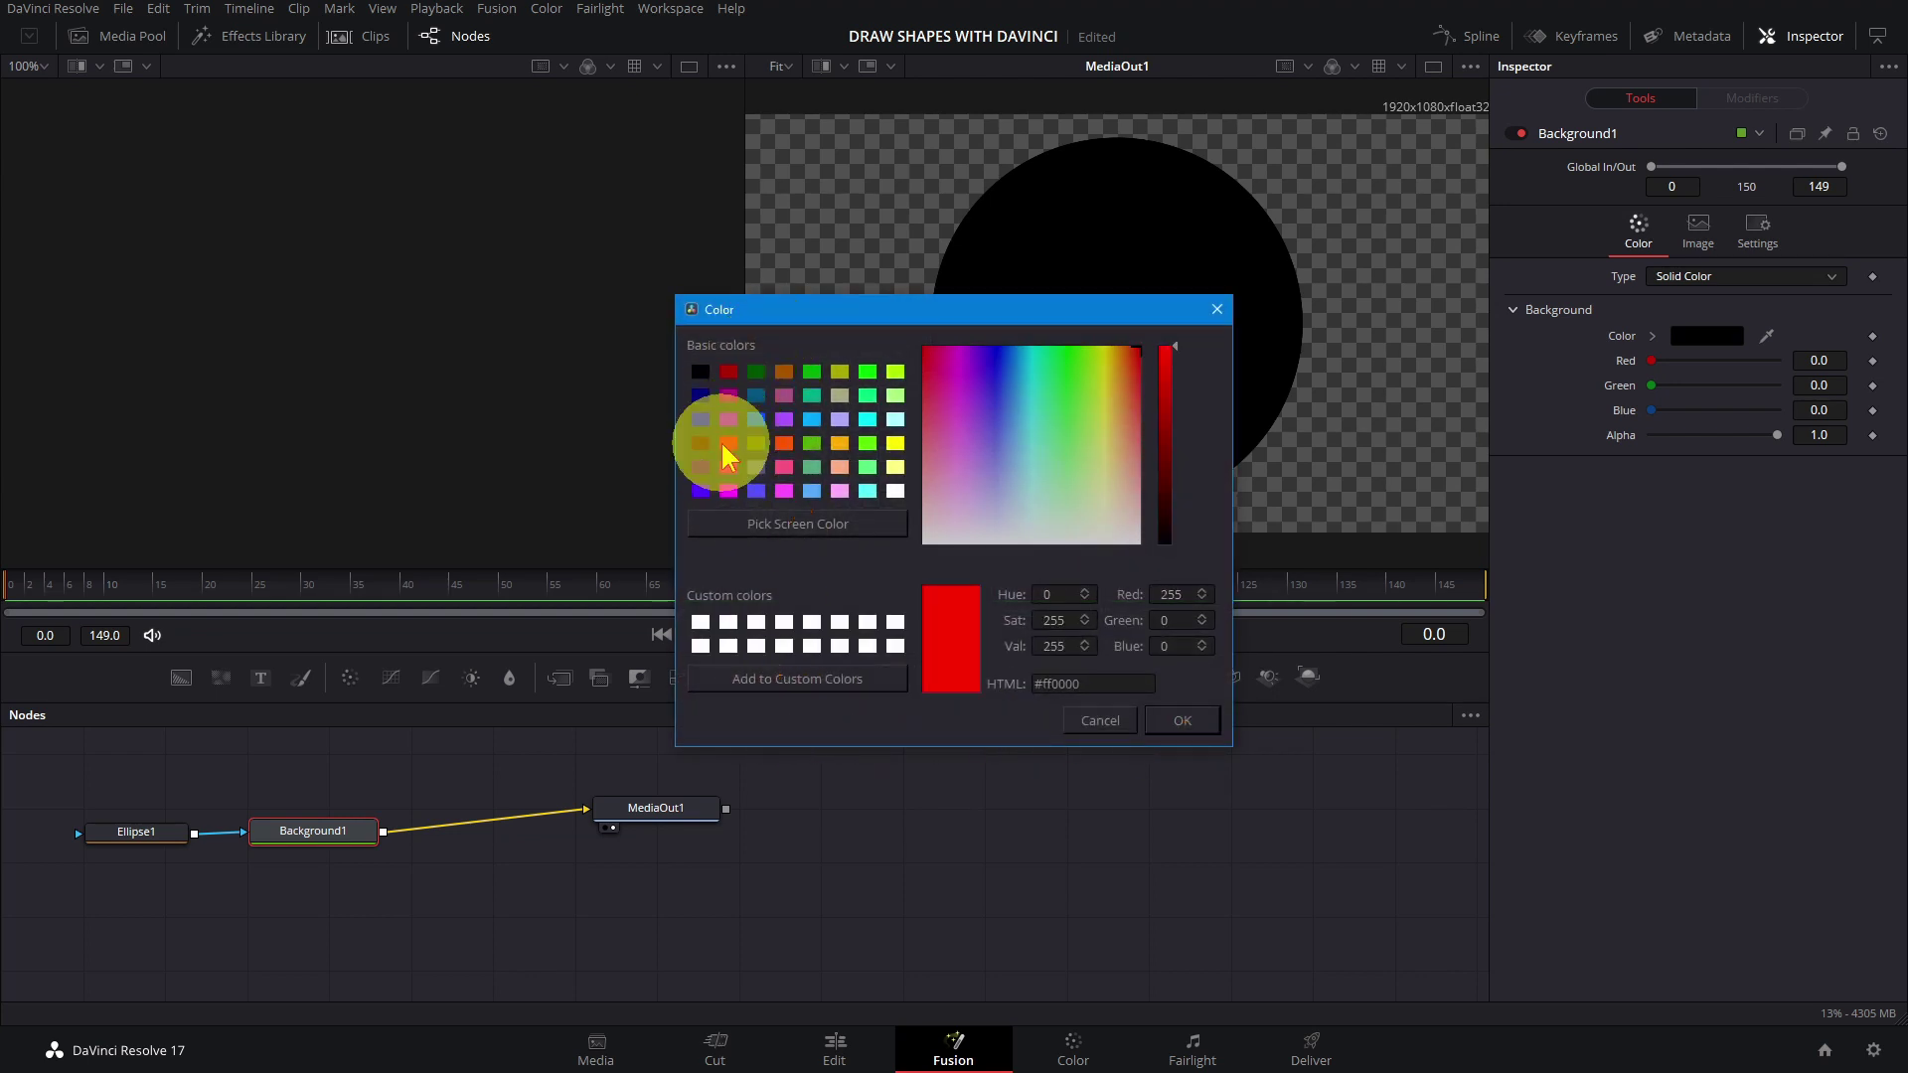
{"action": "left_click", "coordinate": [1187, 720]}
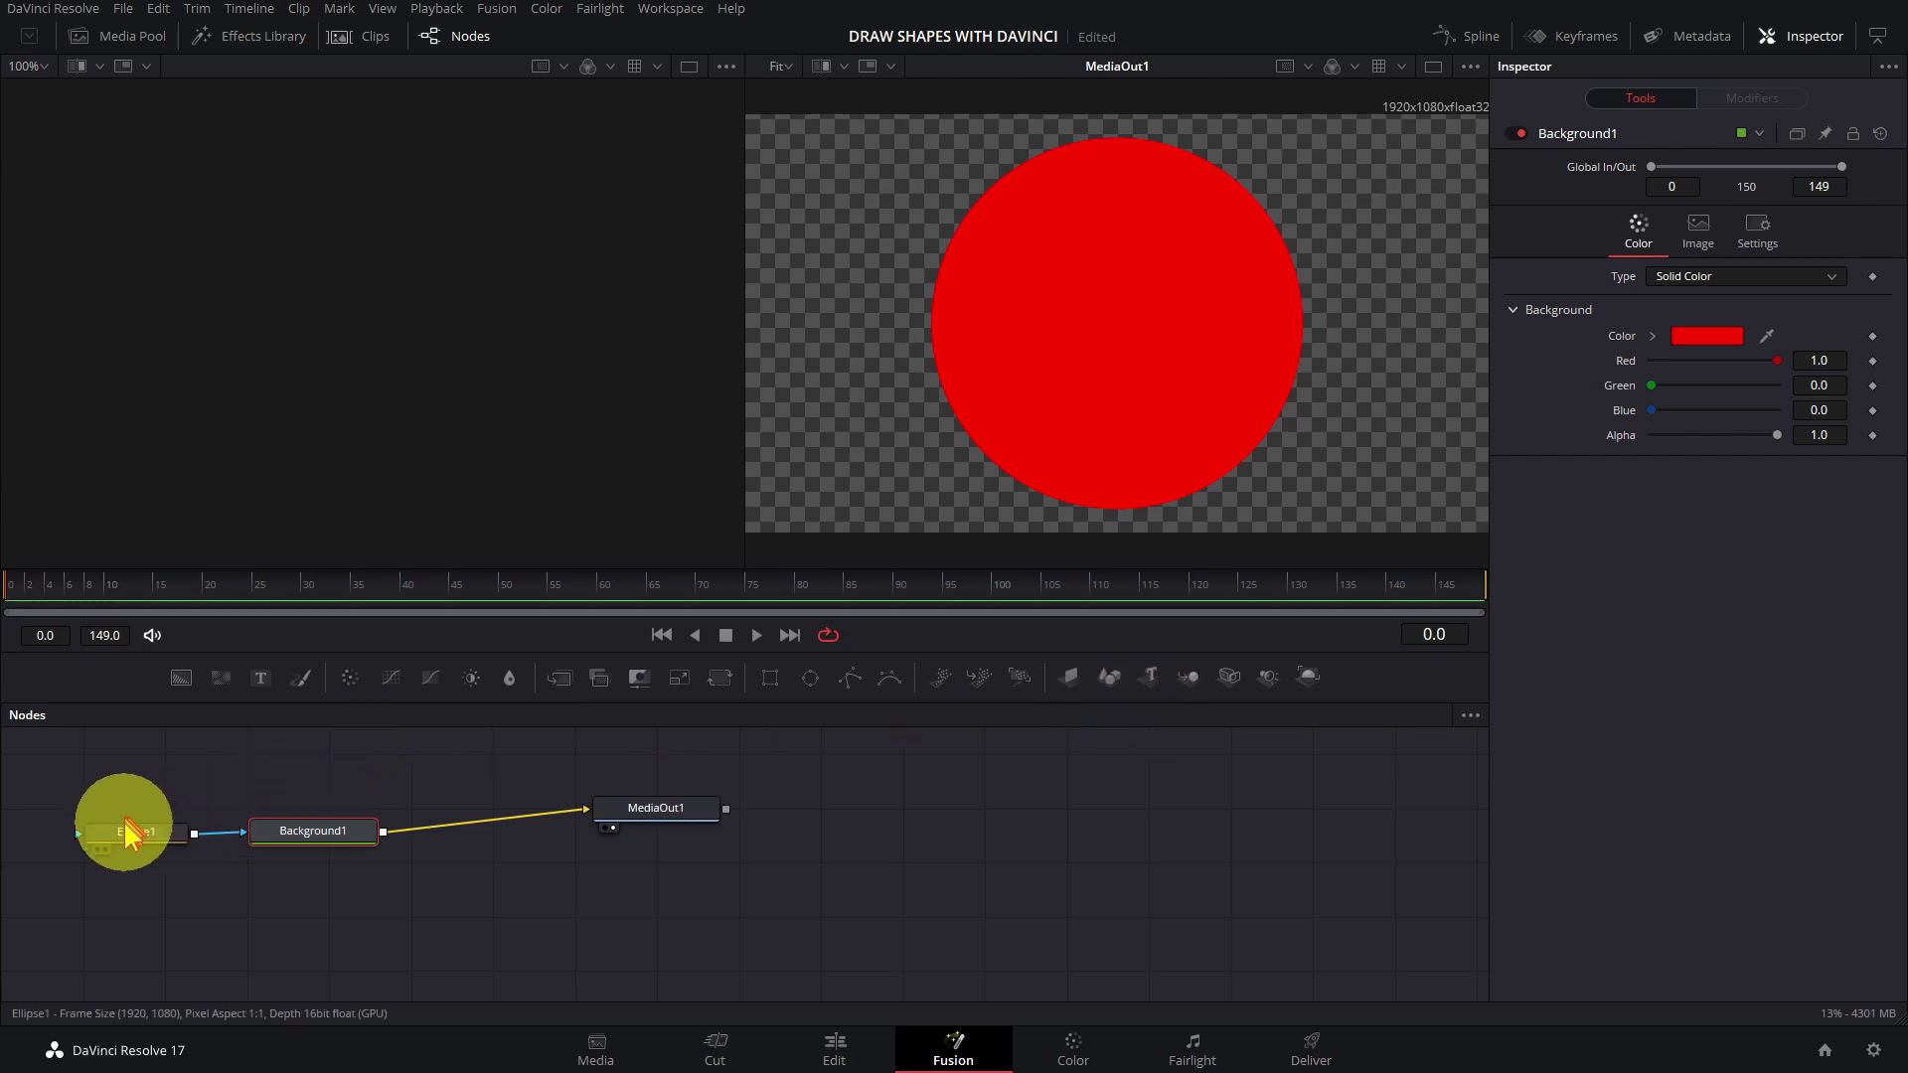
Make Ellipse1 a hollow outline by unchecking Solid and raising Border Width.
{"action": "left_click", "coordinate": [121, 831]}
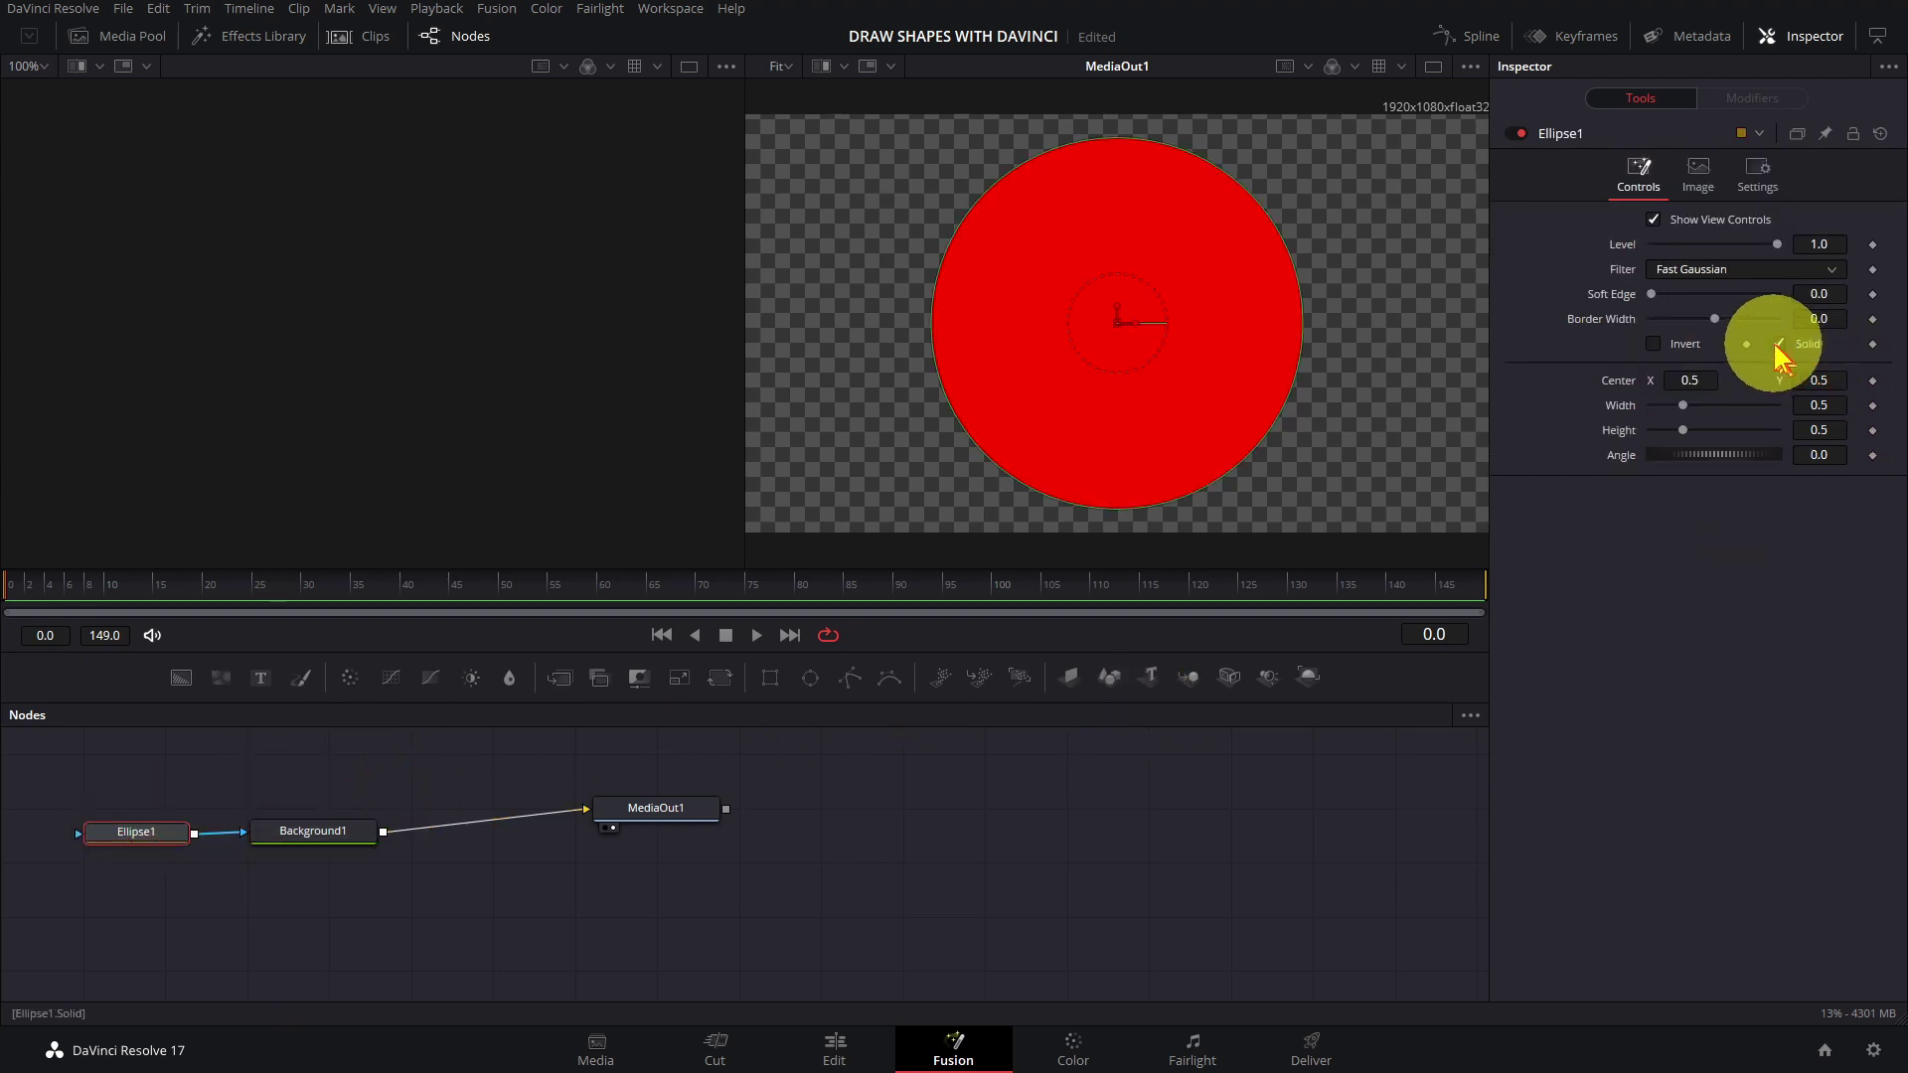
{"action": "left_click", "coordinate": [1777, 343]}
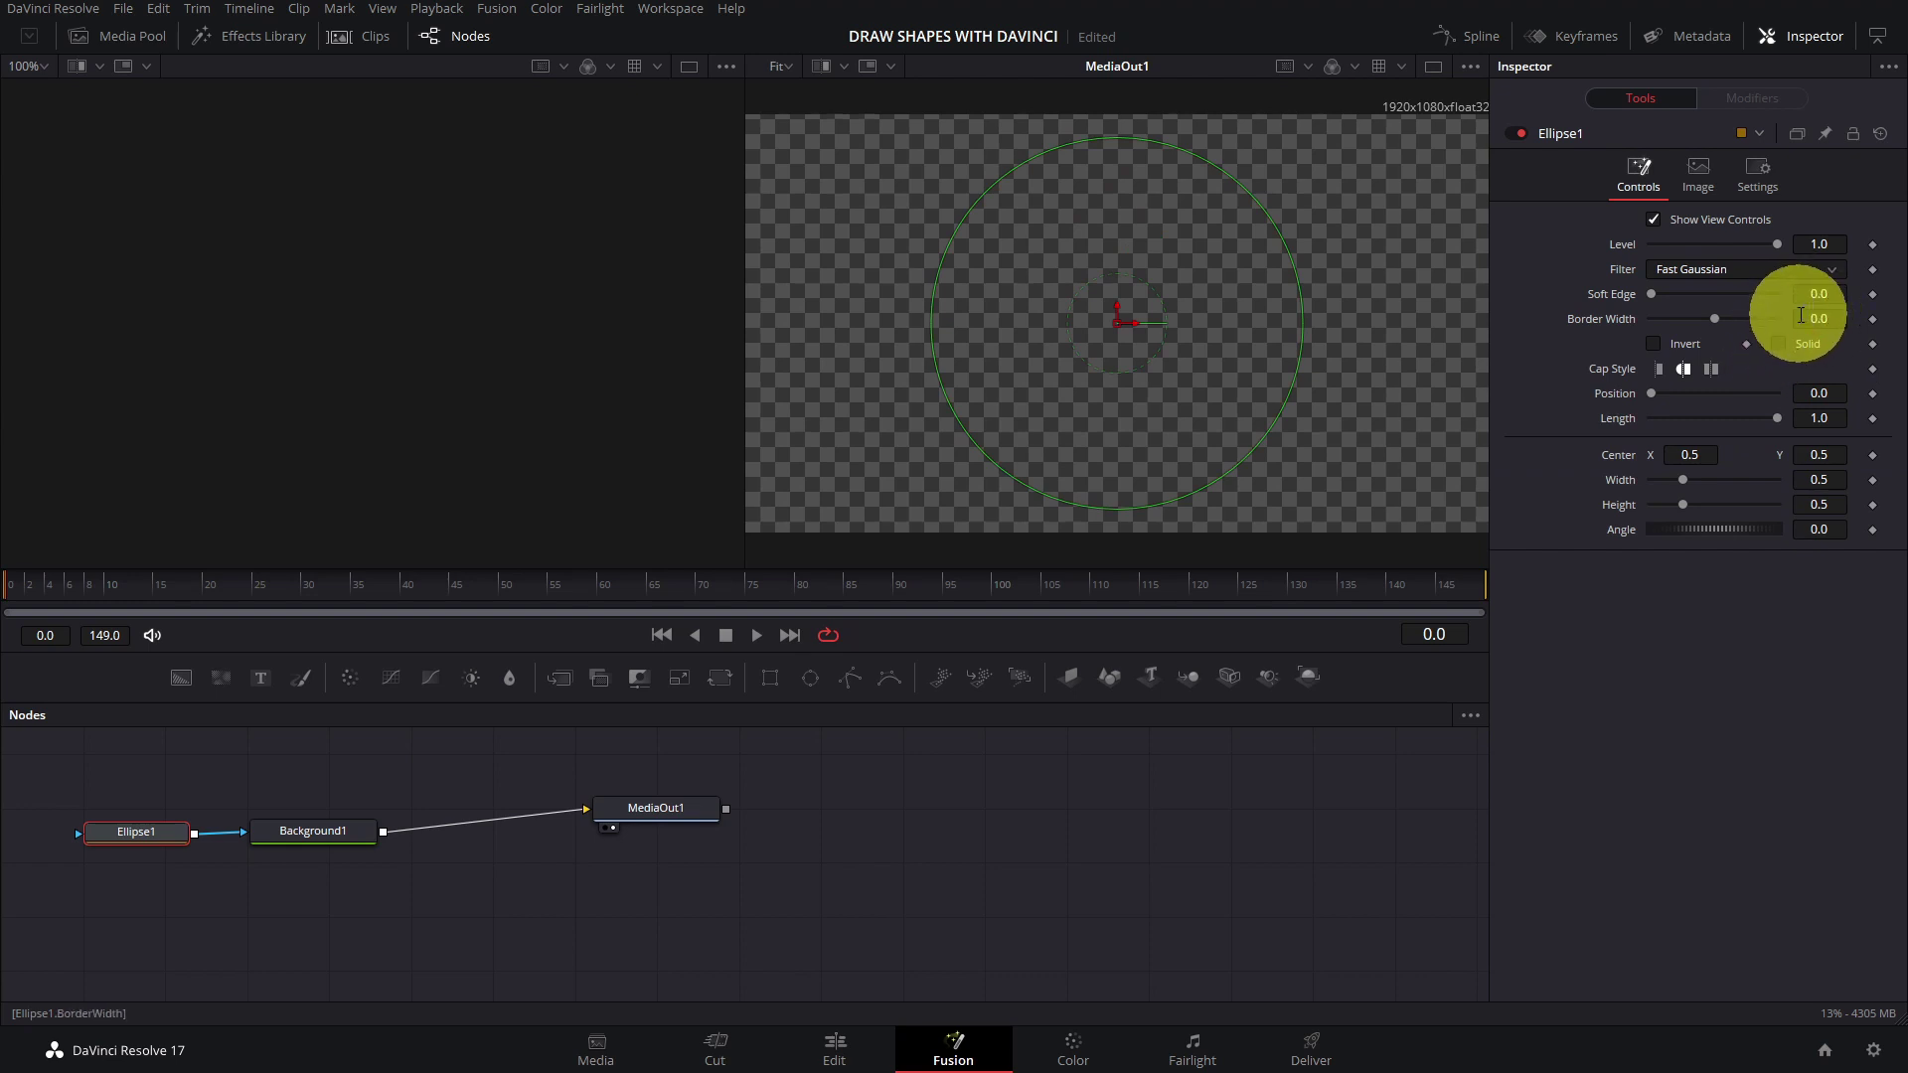
{"action": "left_click_drag", "start_coordinate": [1814, 316], "coordinate": [1893, 315]}
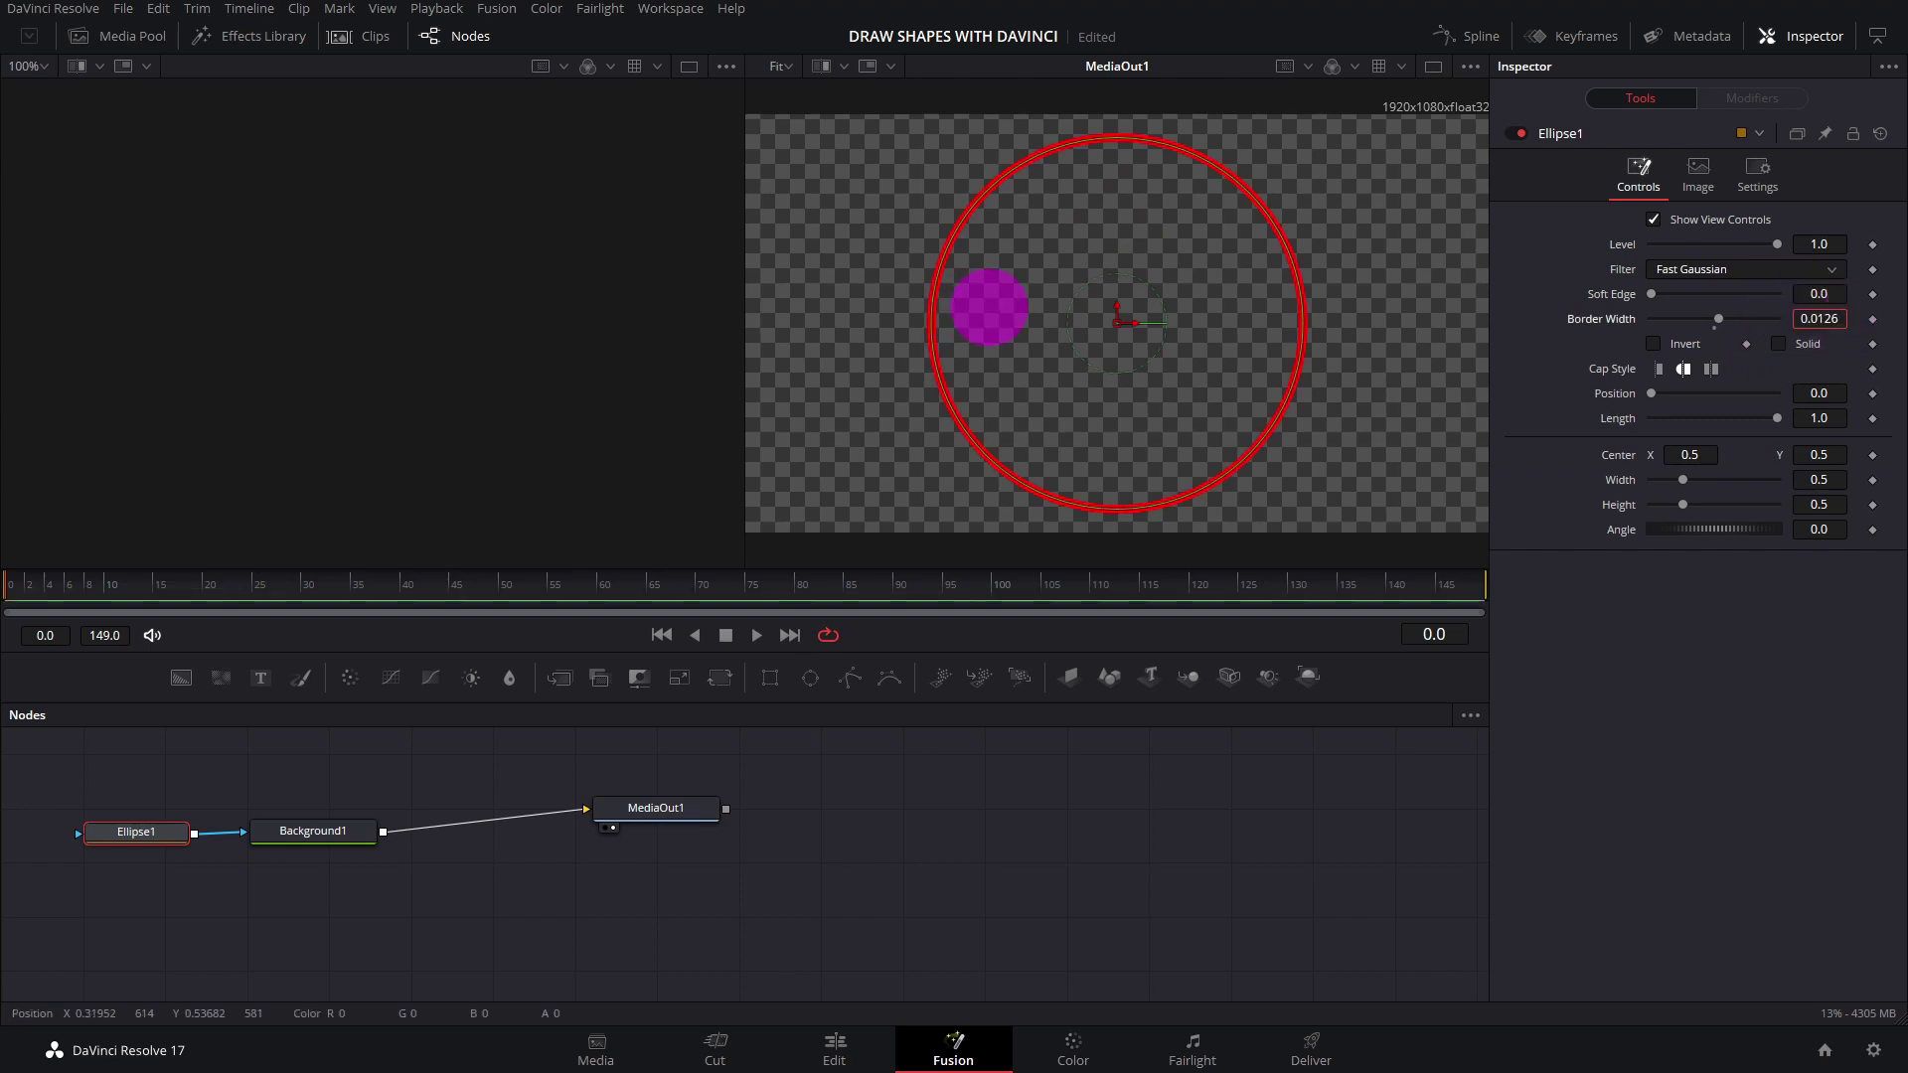
{"action": "left_click_drag", "start_coordinate": [1051, 308], "coordinate": [1069, 308]}
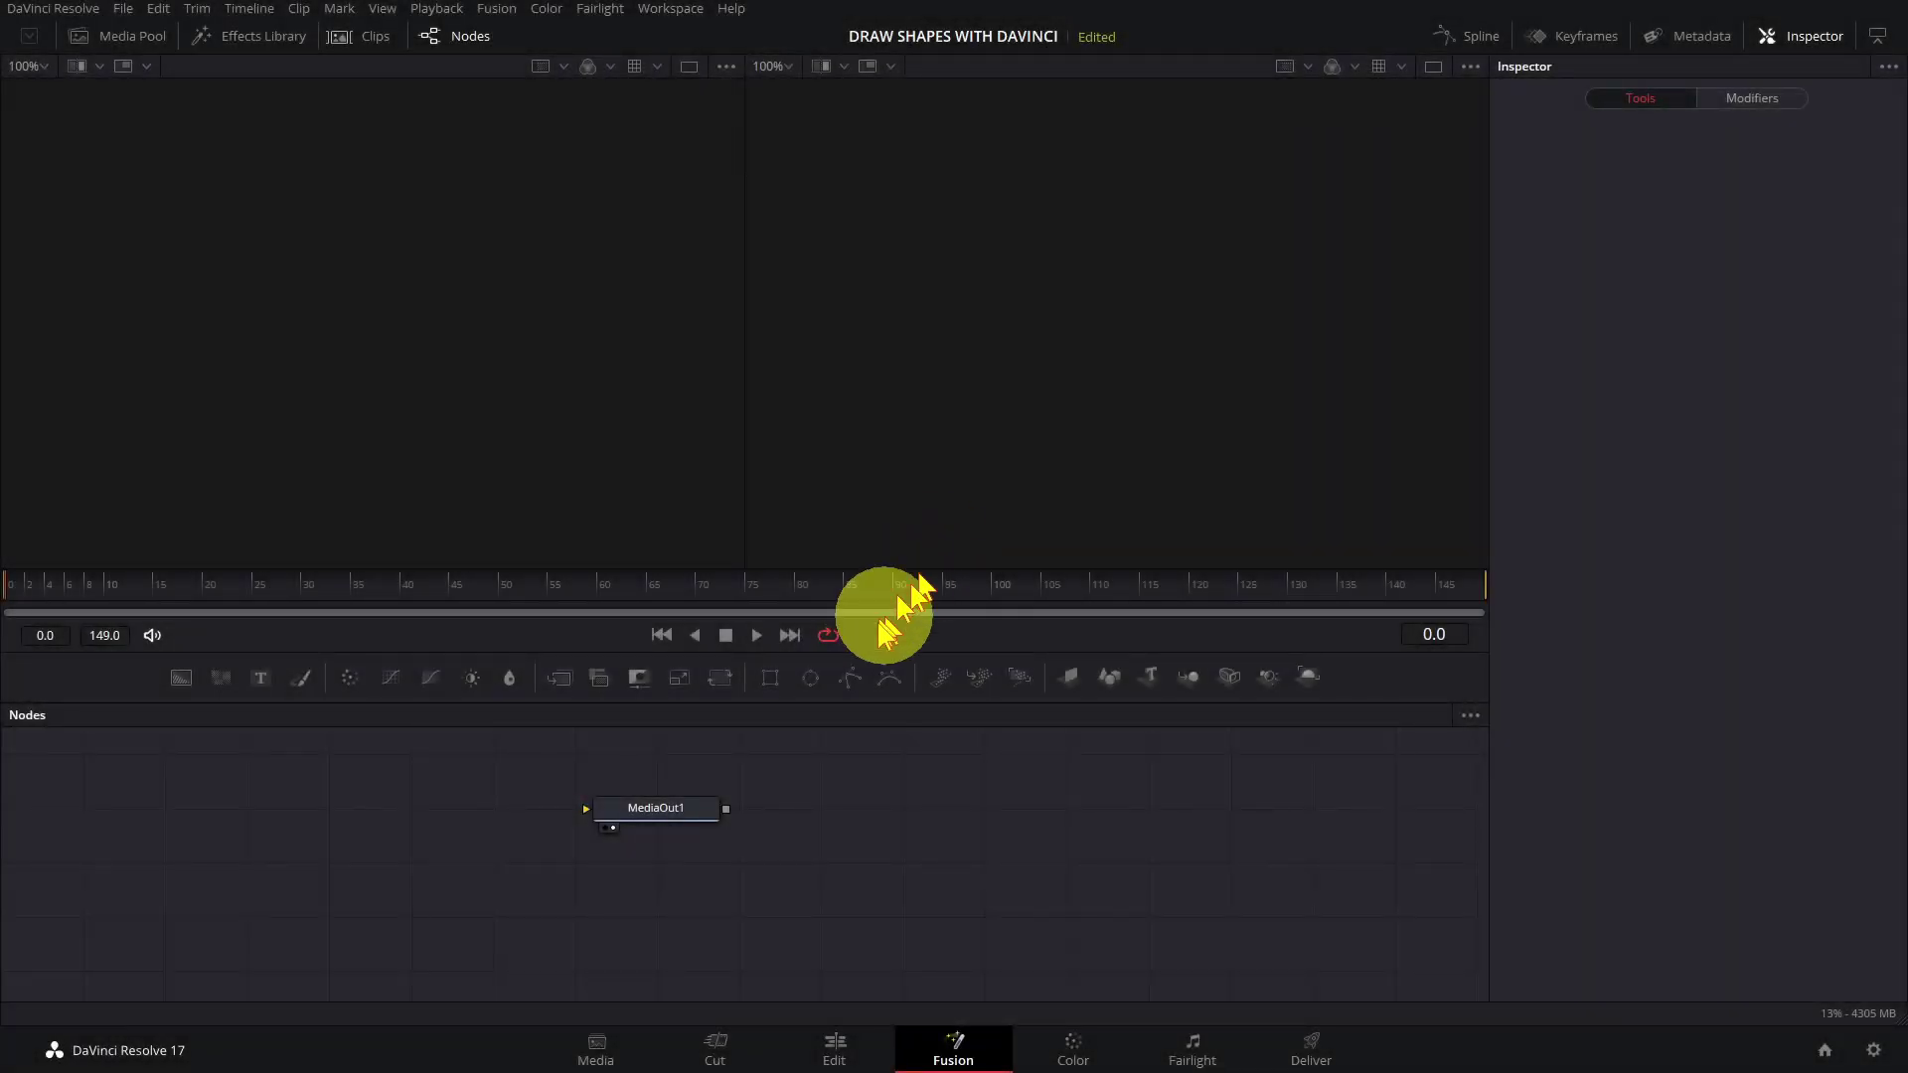
Add Rectangle and Background nodes and connect Background1 to MediaOut1.
{"action": "left_click_drag", "start_coordinate": [769, 676], "coordinate": [171, 813]}
{"action": "left_click_drag", "start_coordinate": [181, 693], "coordinate": [285, 815]}
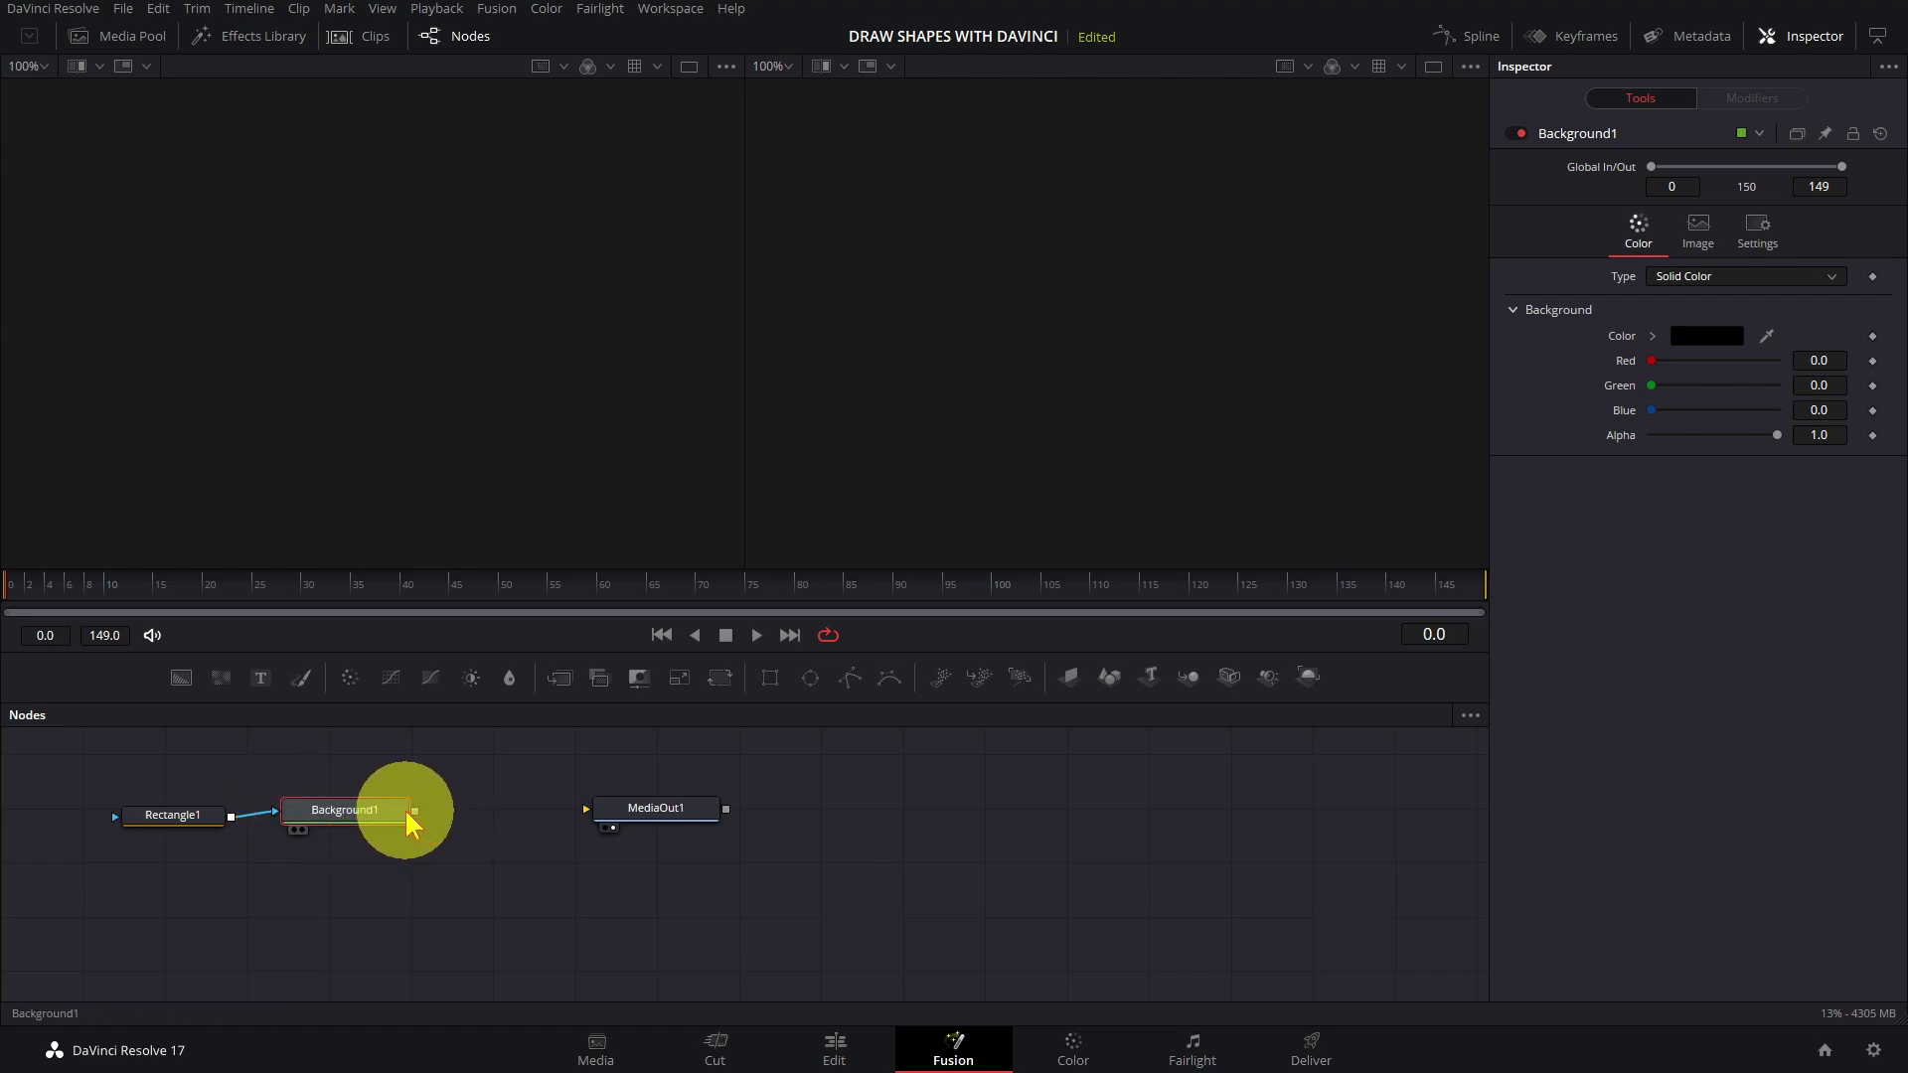
{"action": "left_click_drag", "start_coordinate": [415, 811], "coordinate": [591, 809]}
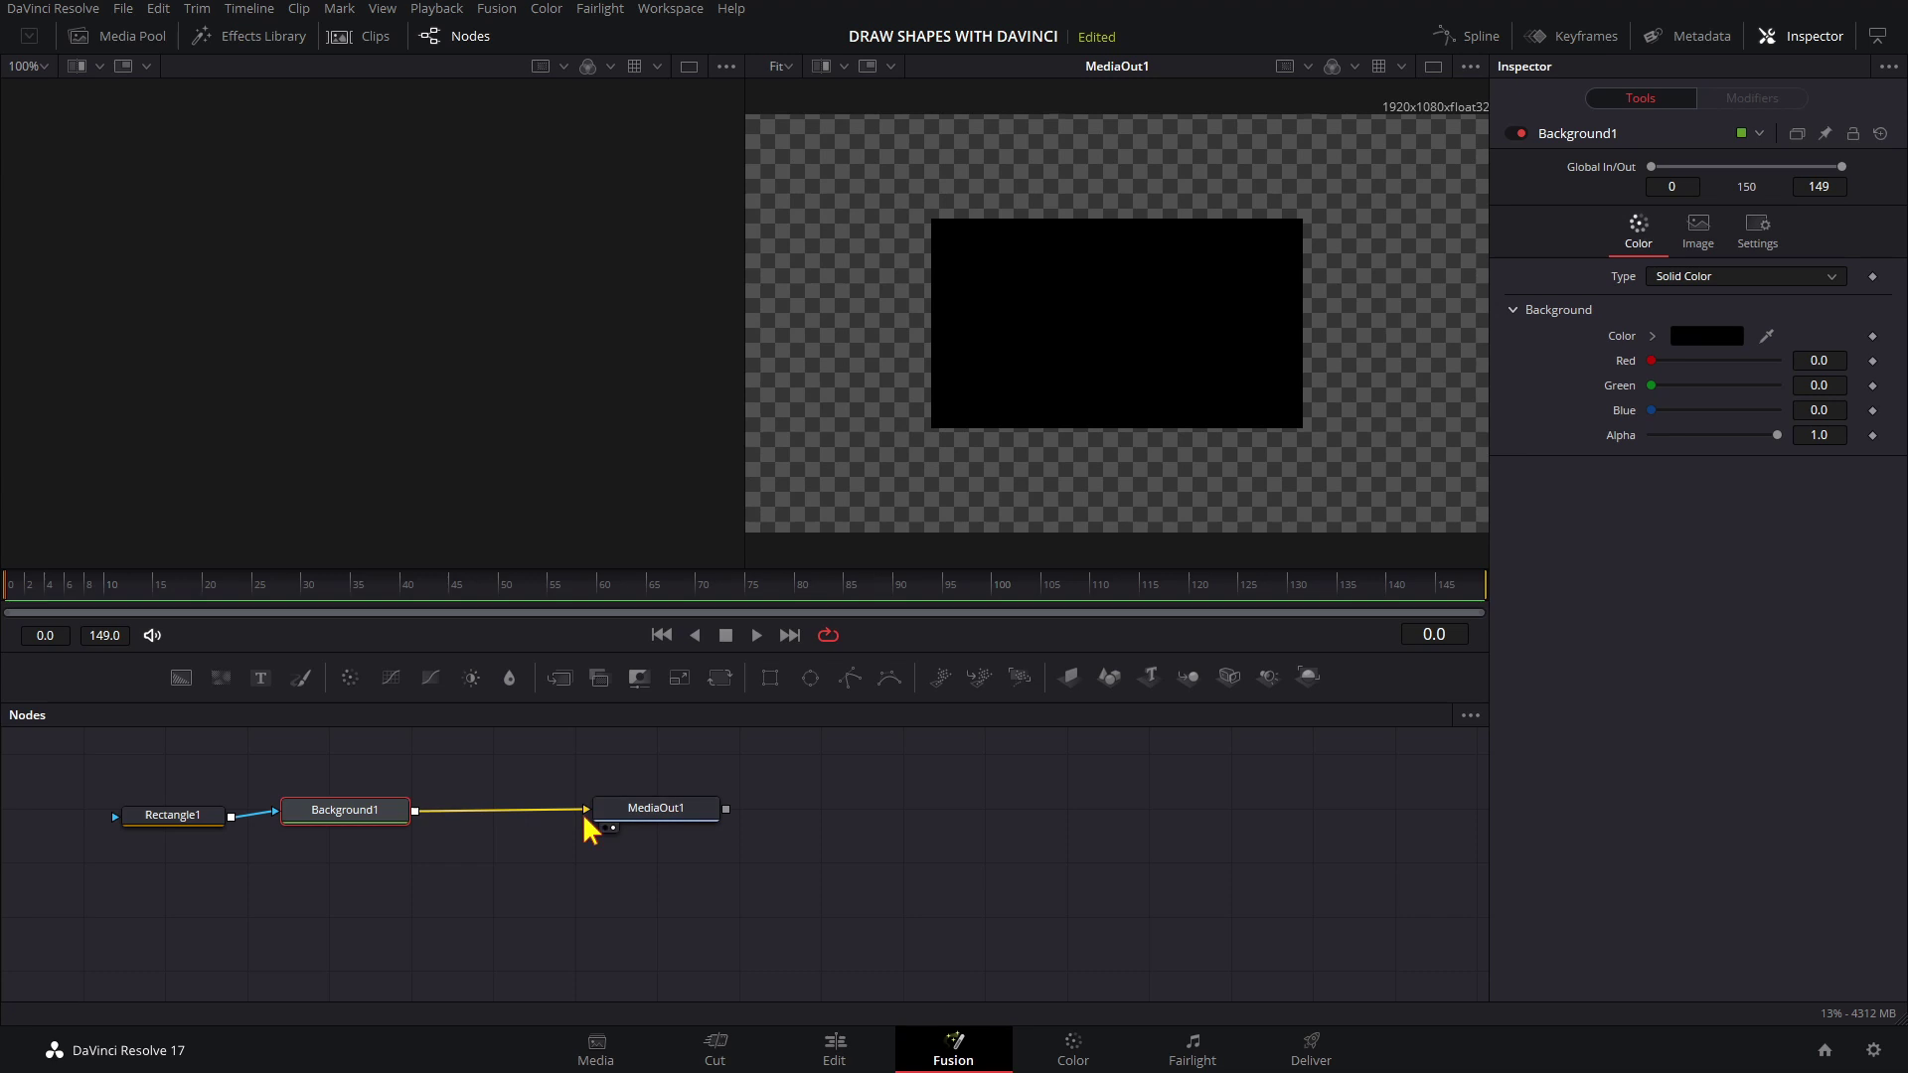
Set Background1's colour to bright blue.
{"action": "left_click", "coordinate": [369, 821]}
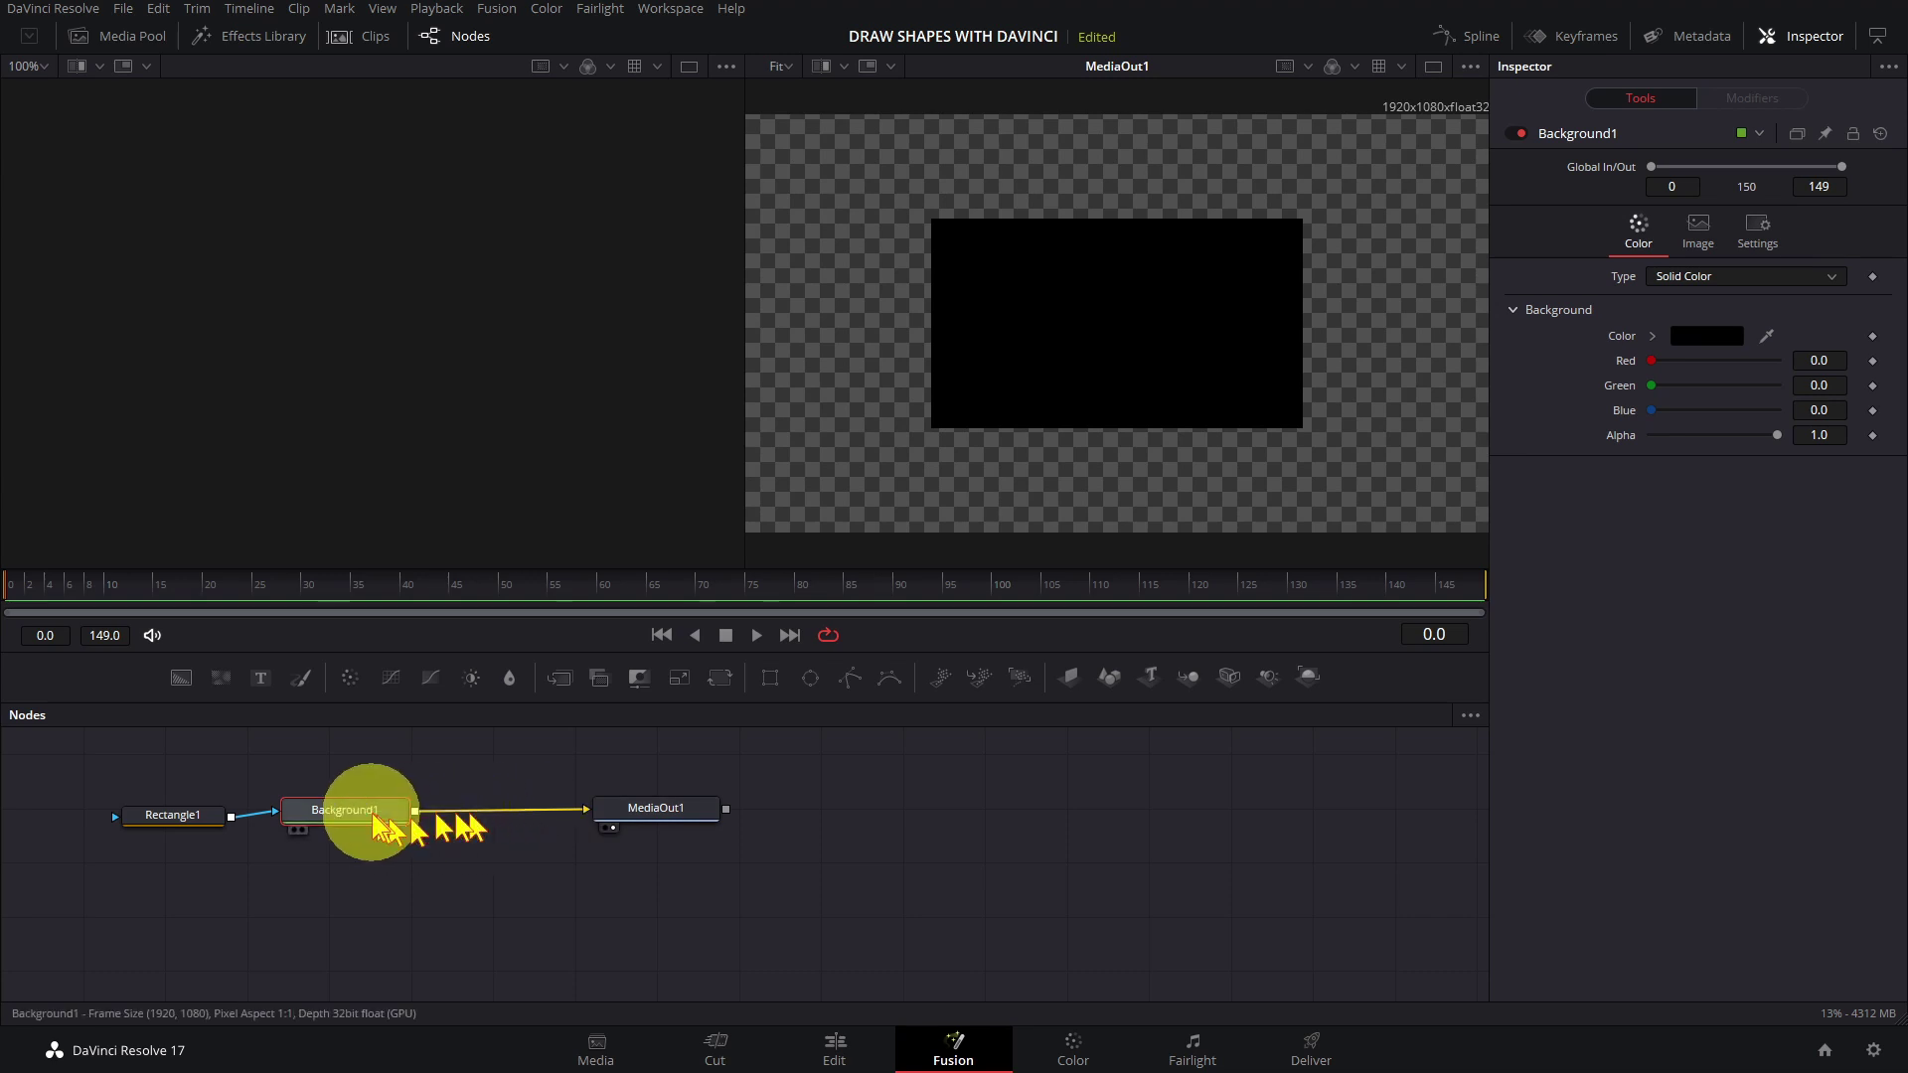
{"action": "left_click", "coordinate": [1694, 338]}
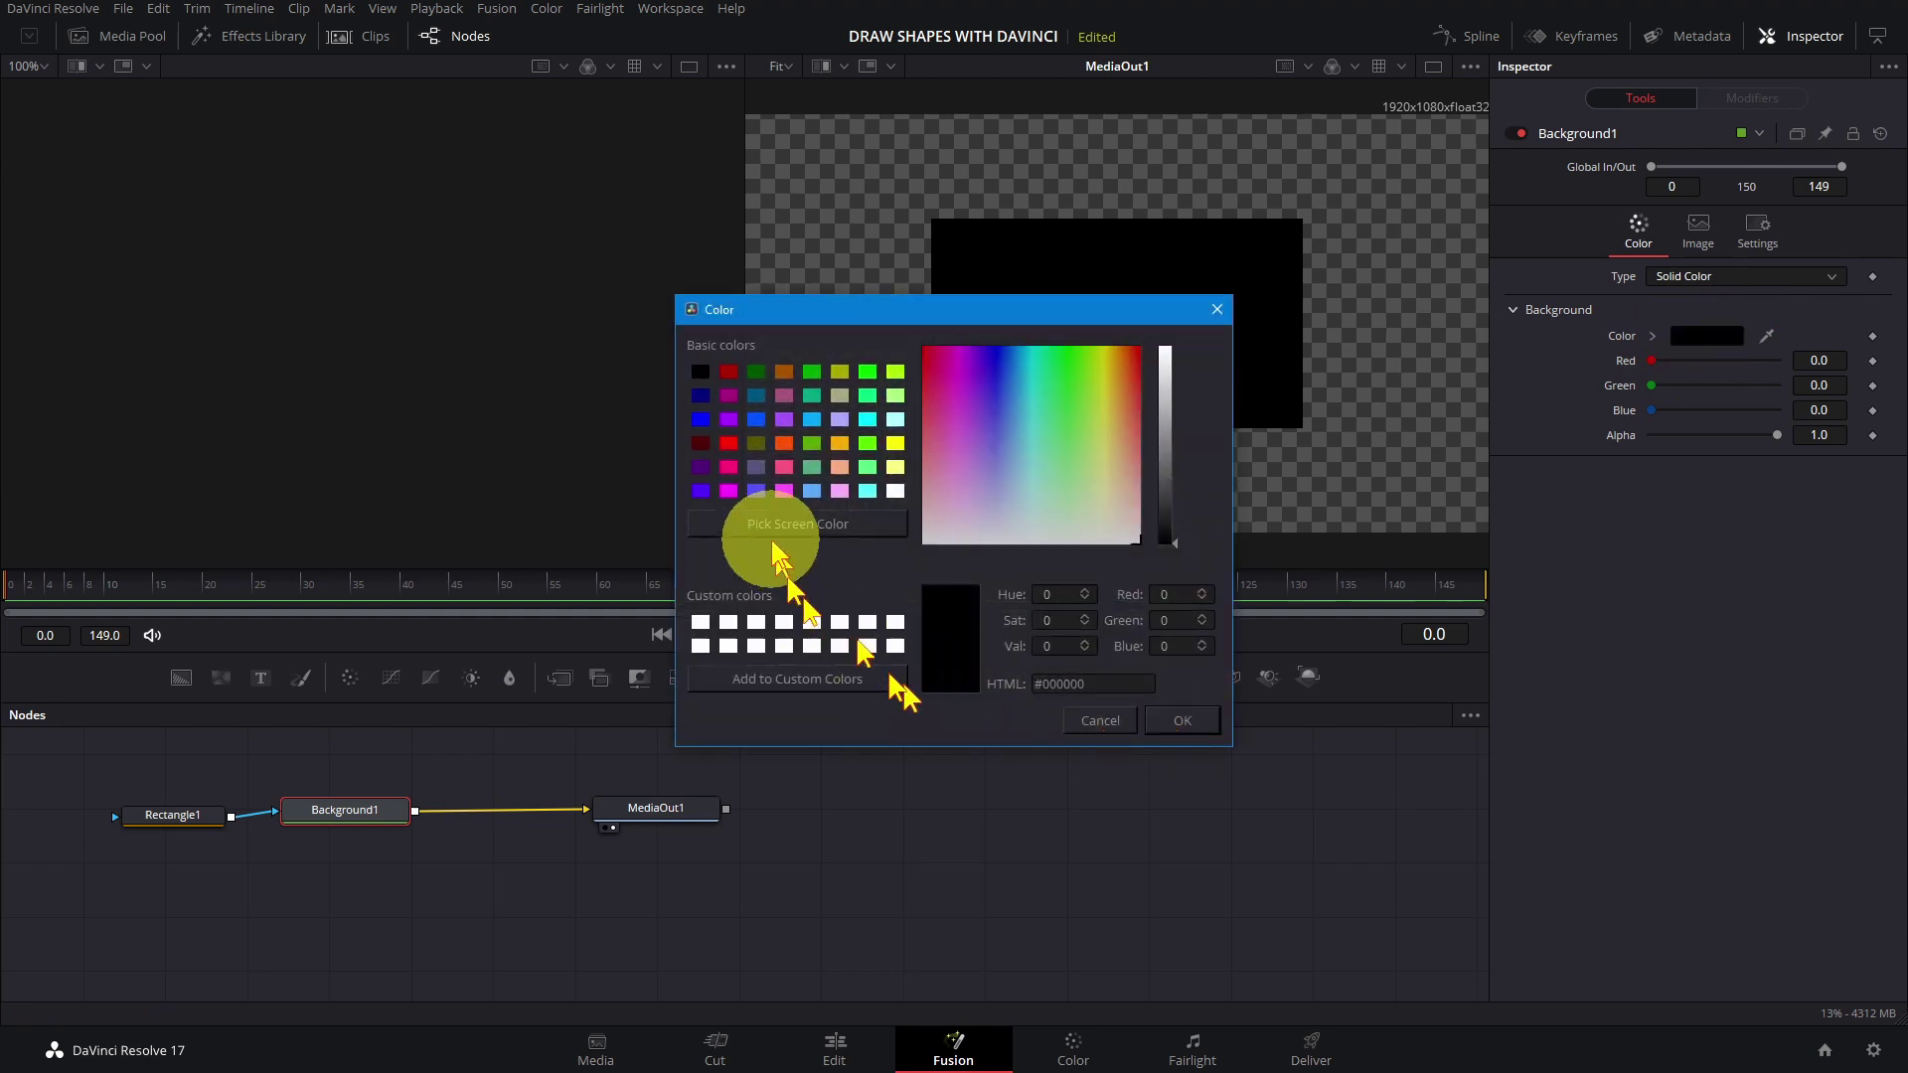
{"action": "left_click", "coordinate": [756, 422]}
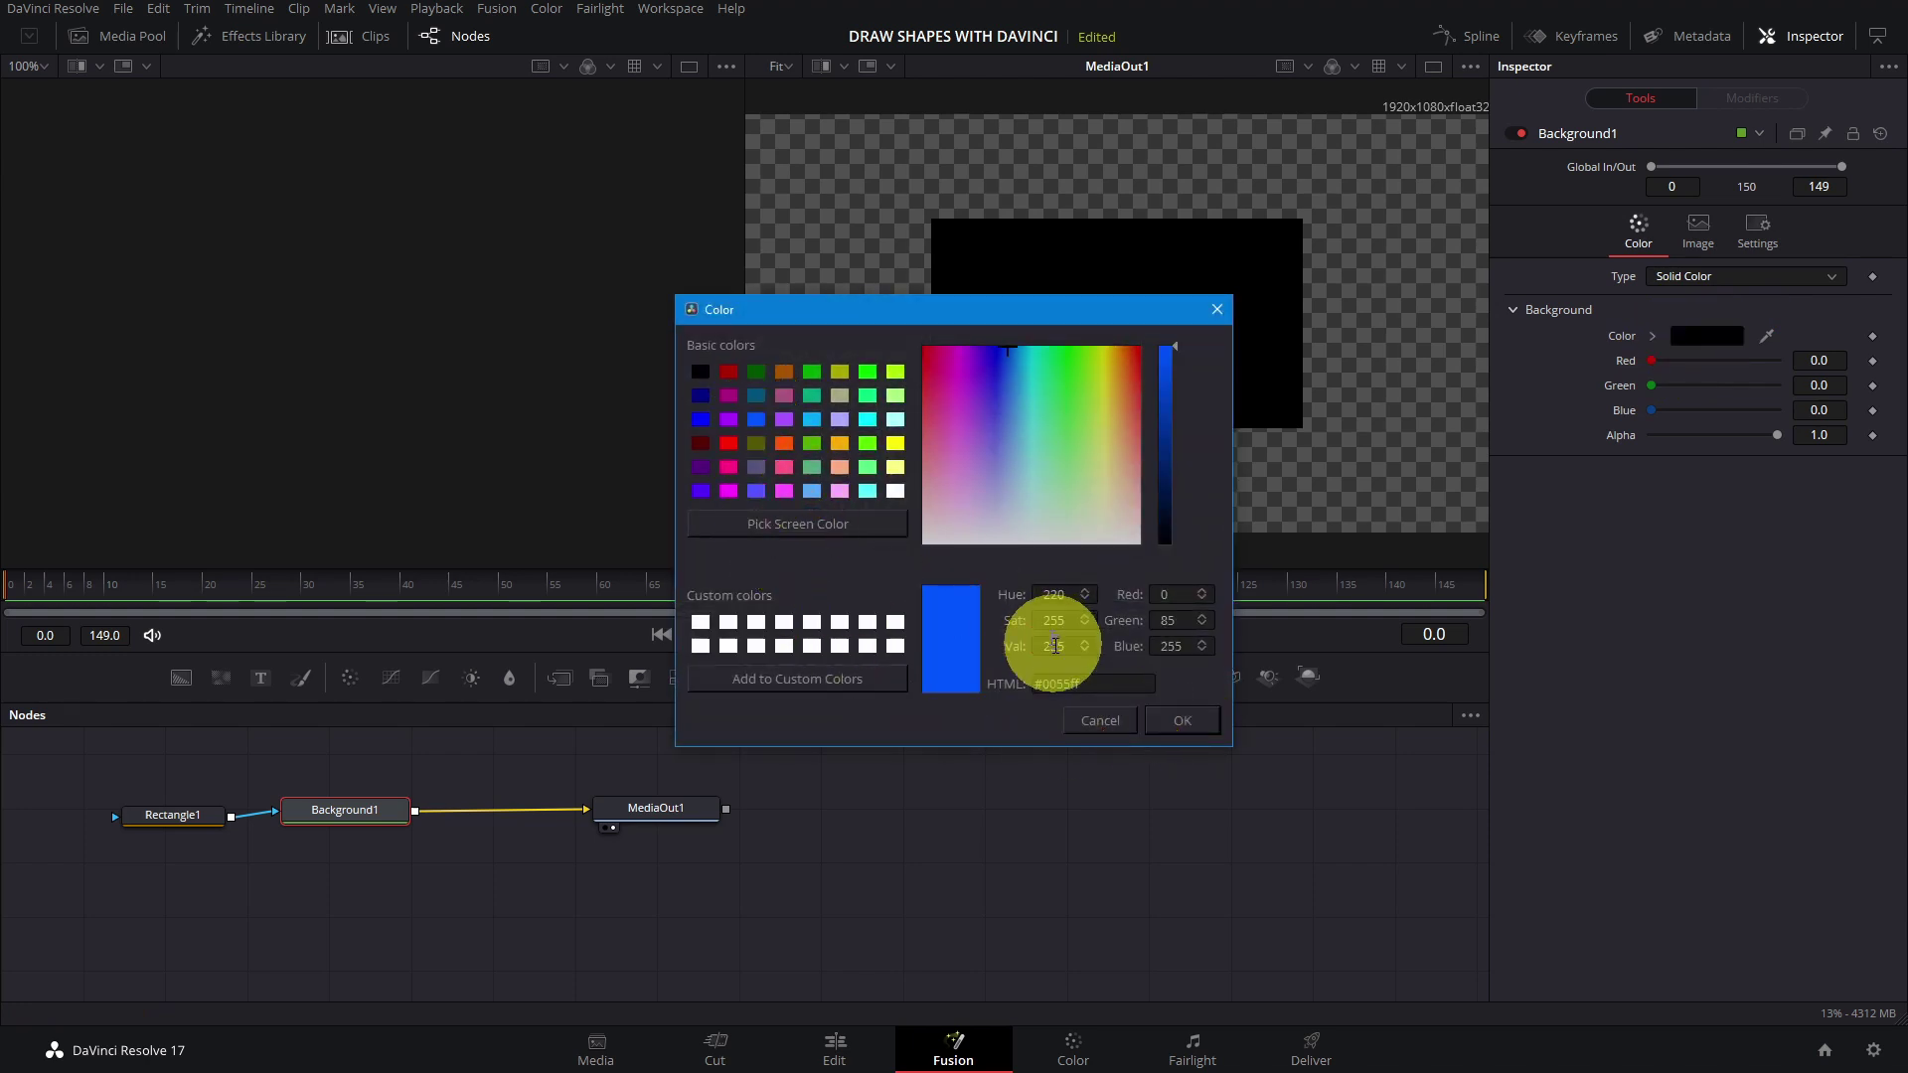
{"action": "left_click", "coordinate": [1180, 722]}
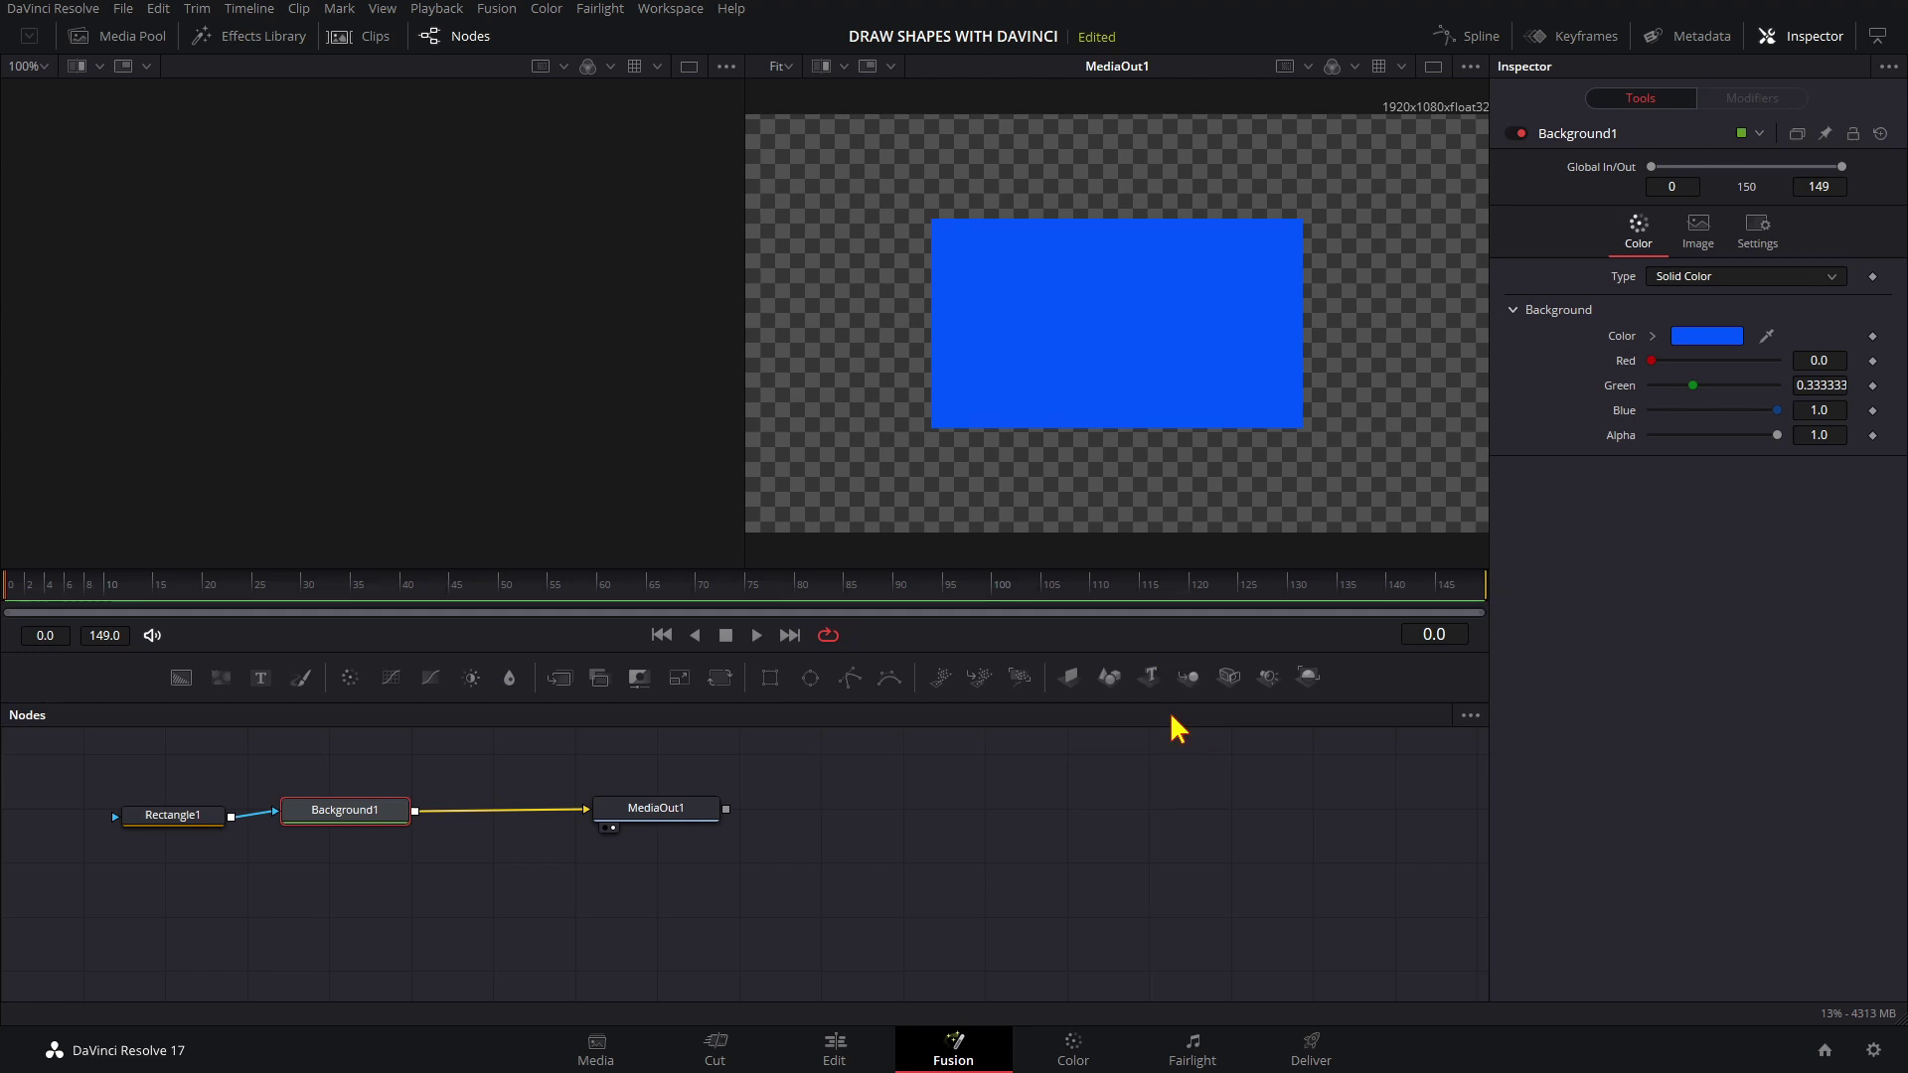
Turn Rectangle1 into a thin outline by unchecking Solid and setting a small Border Width.
{"action": "left_click", "coordinate": [161, 822]}
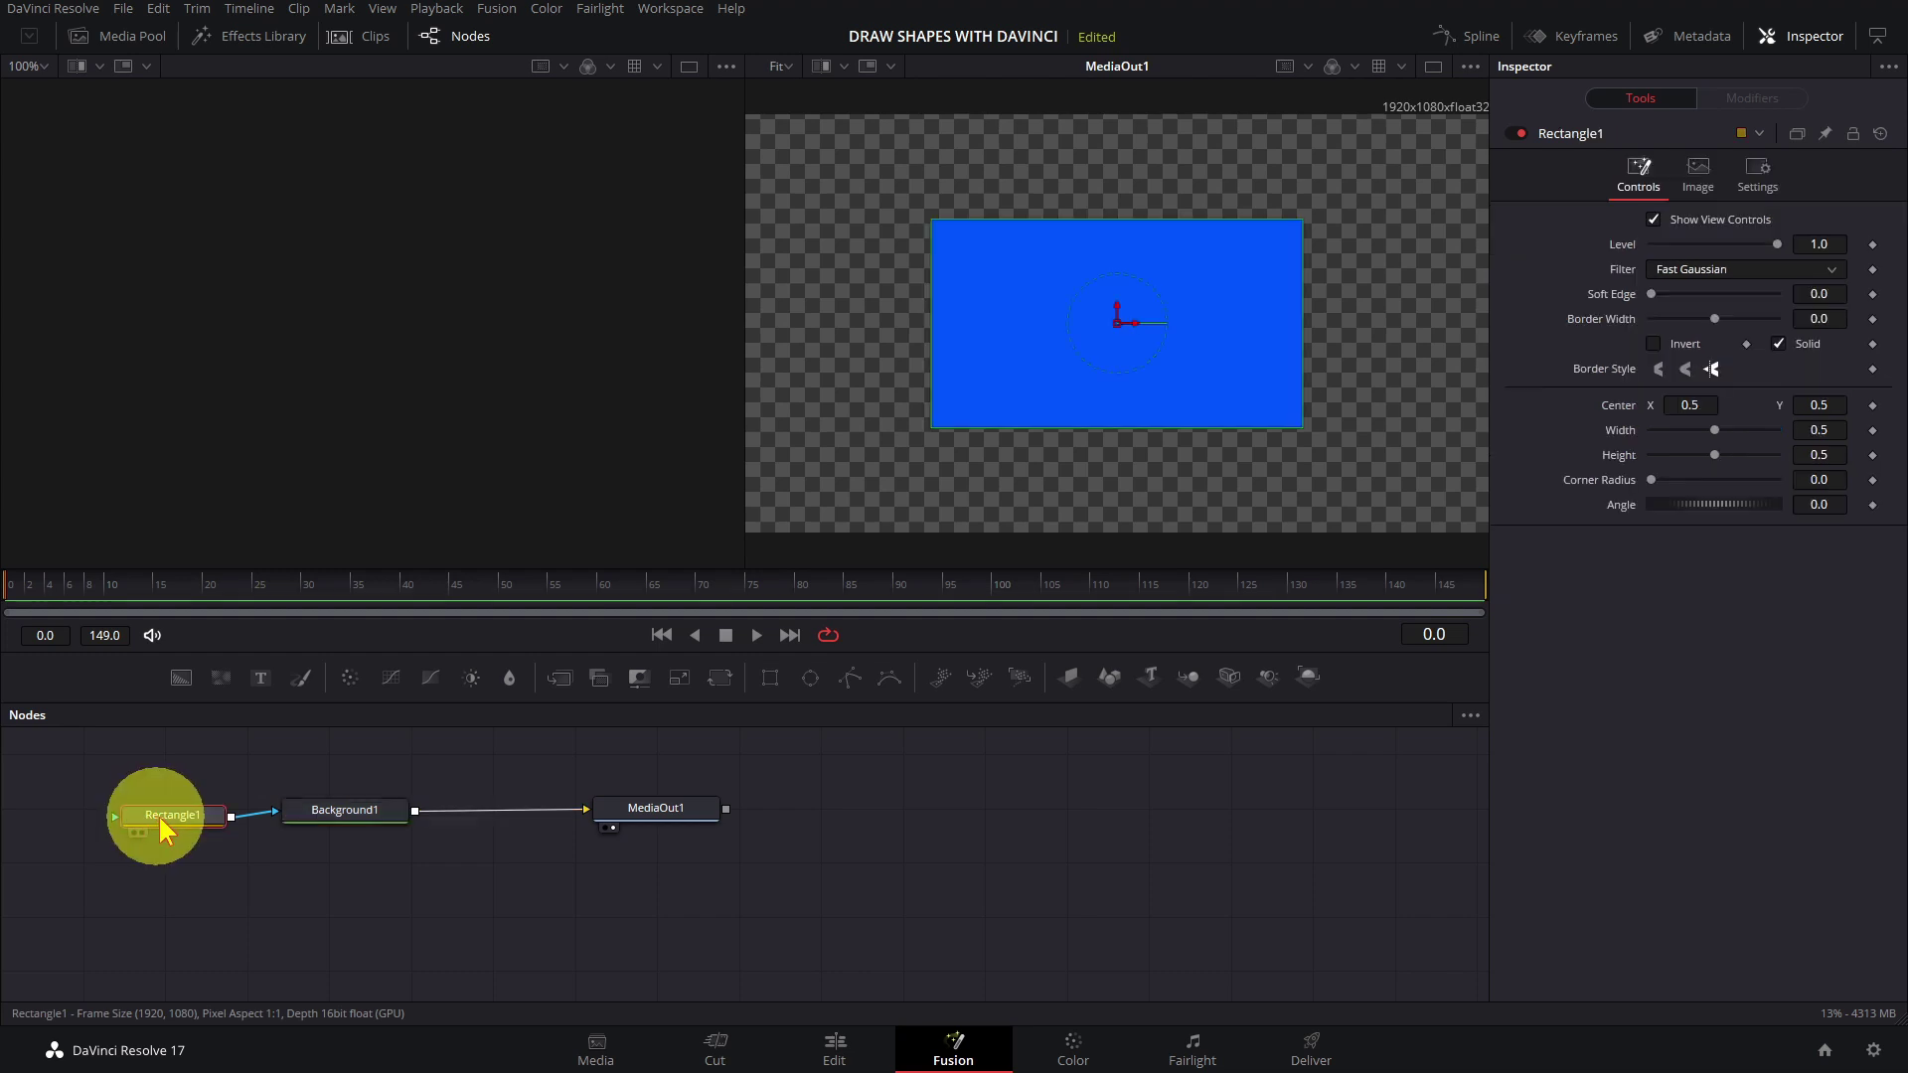
{"action": "left_click", "coordinate": [1778, 345]}
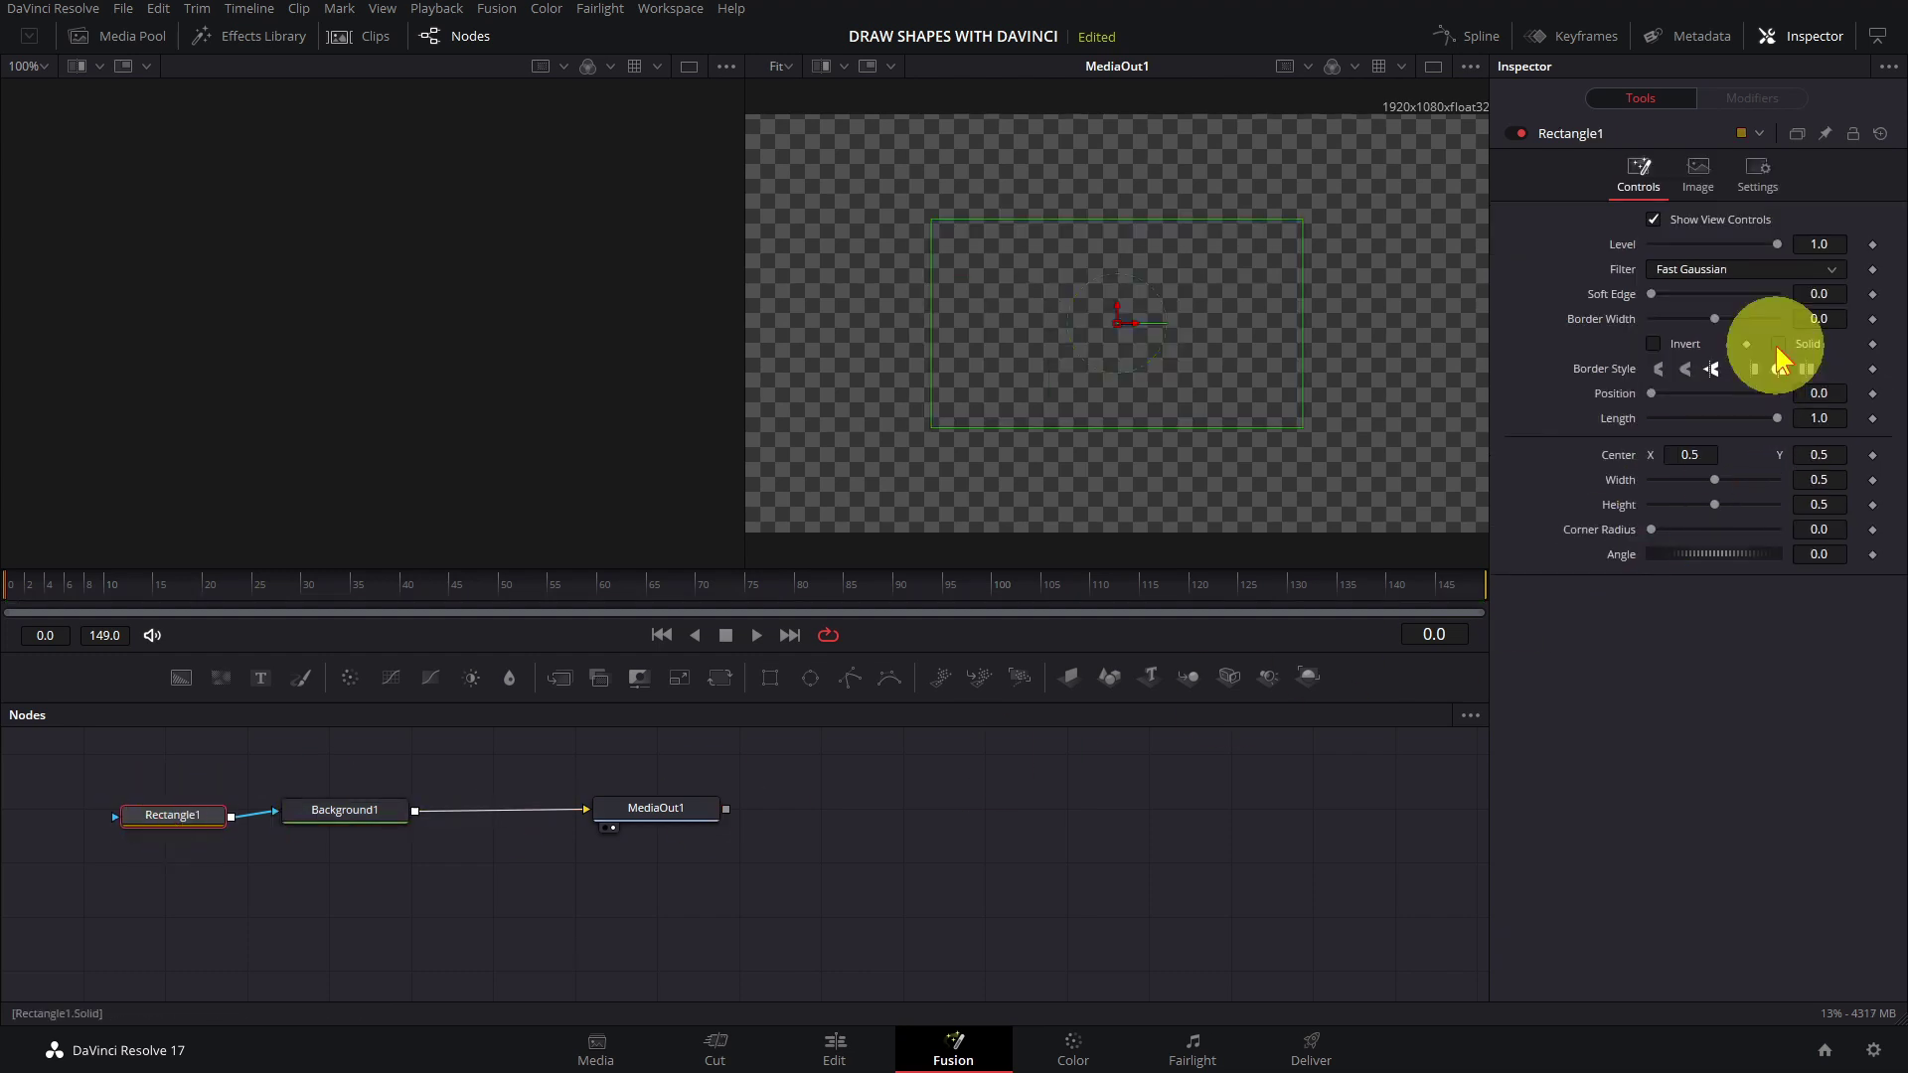
{"action": "left_click_drag", "start_coordinate": [1823, 316], "coordinate": [1882, 312]}
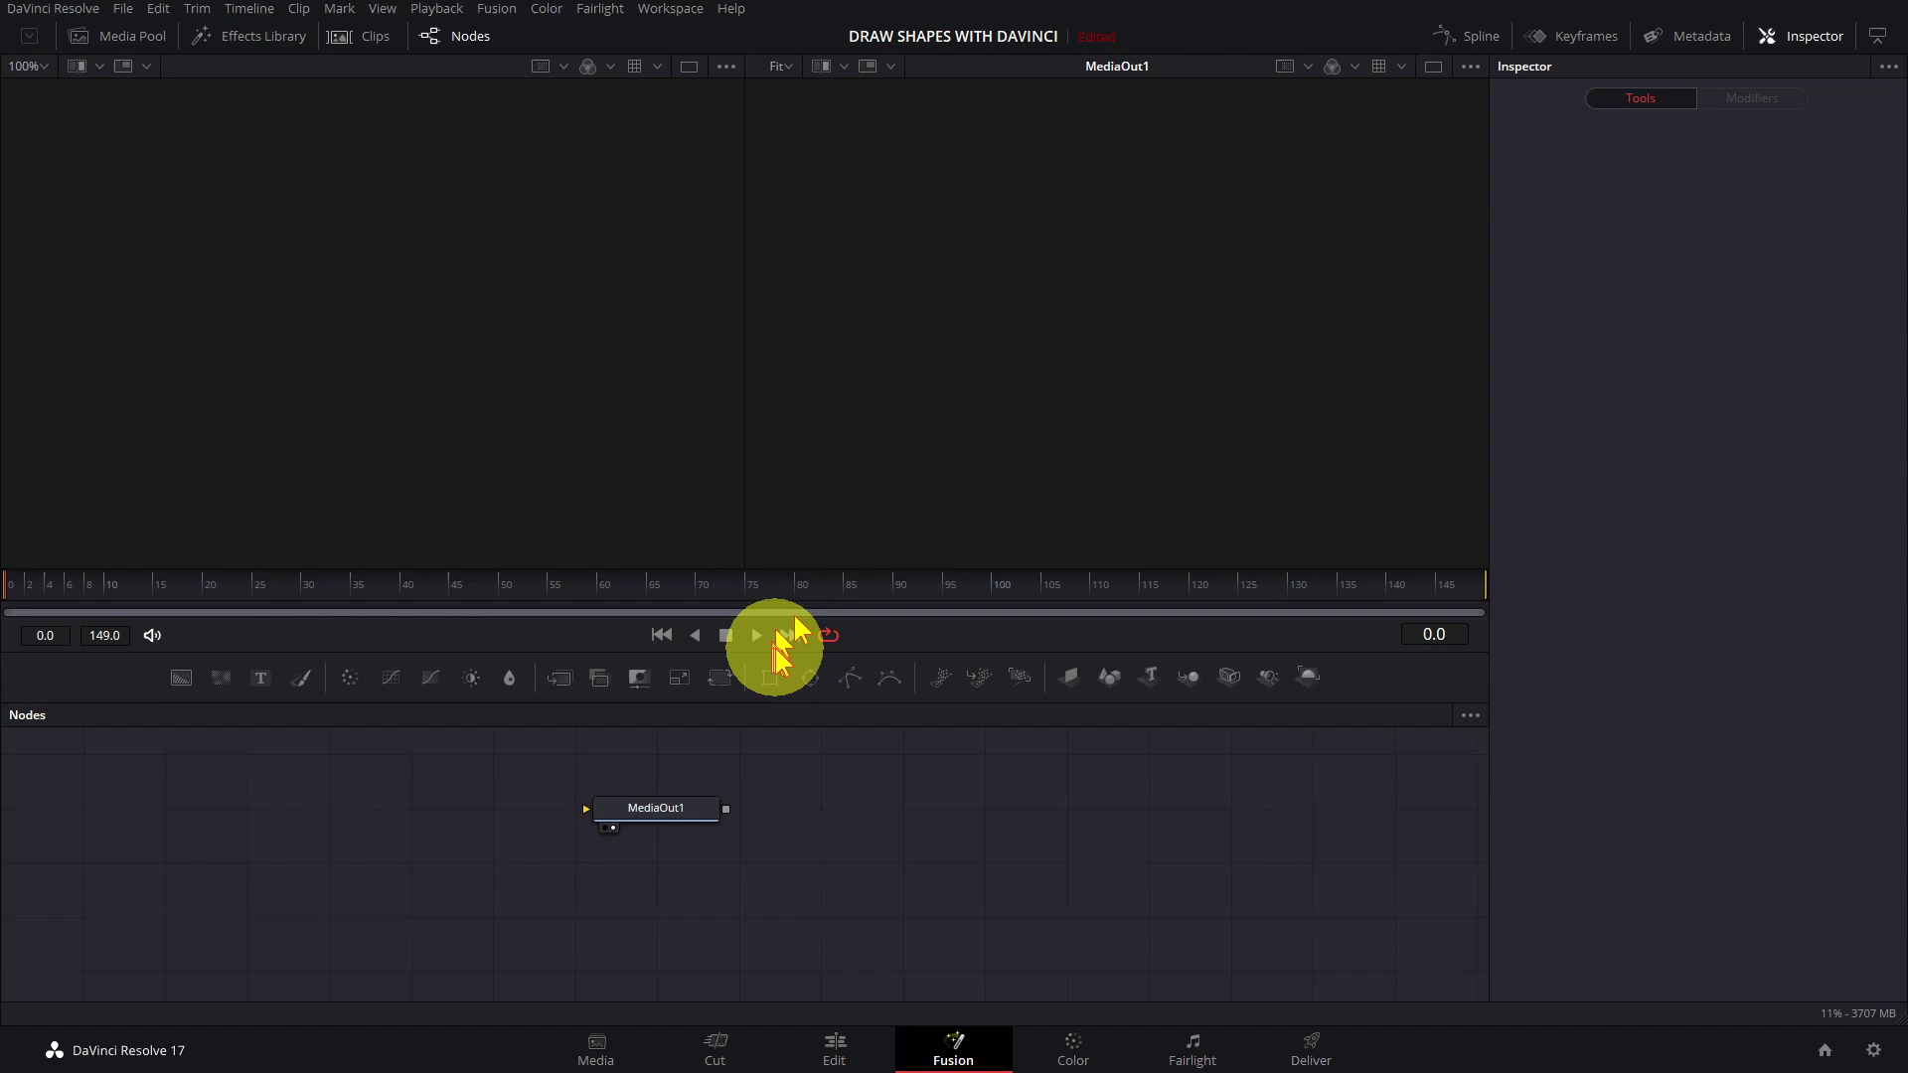
Add Polygon and Background nodes and connect Background1 to MediaOut1.
{"action": "left_click_drag", "start_coordinate": [850, 677], "coordinate": [94, 825]}
{"action": "left_click_drag", "start_coordinate": [180, 679], "coordinate": [199, 840]}
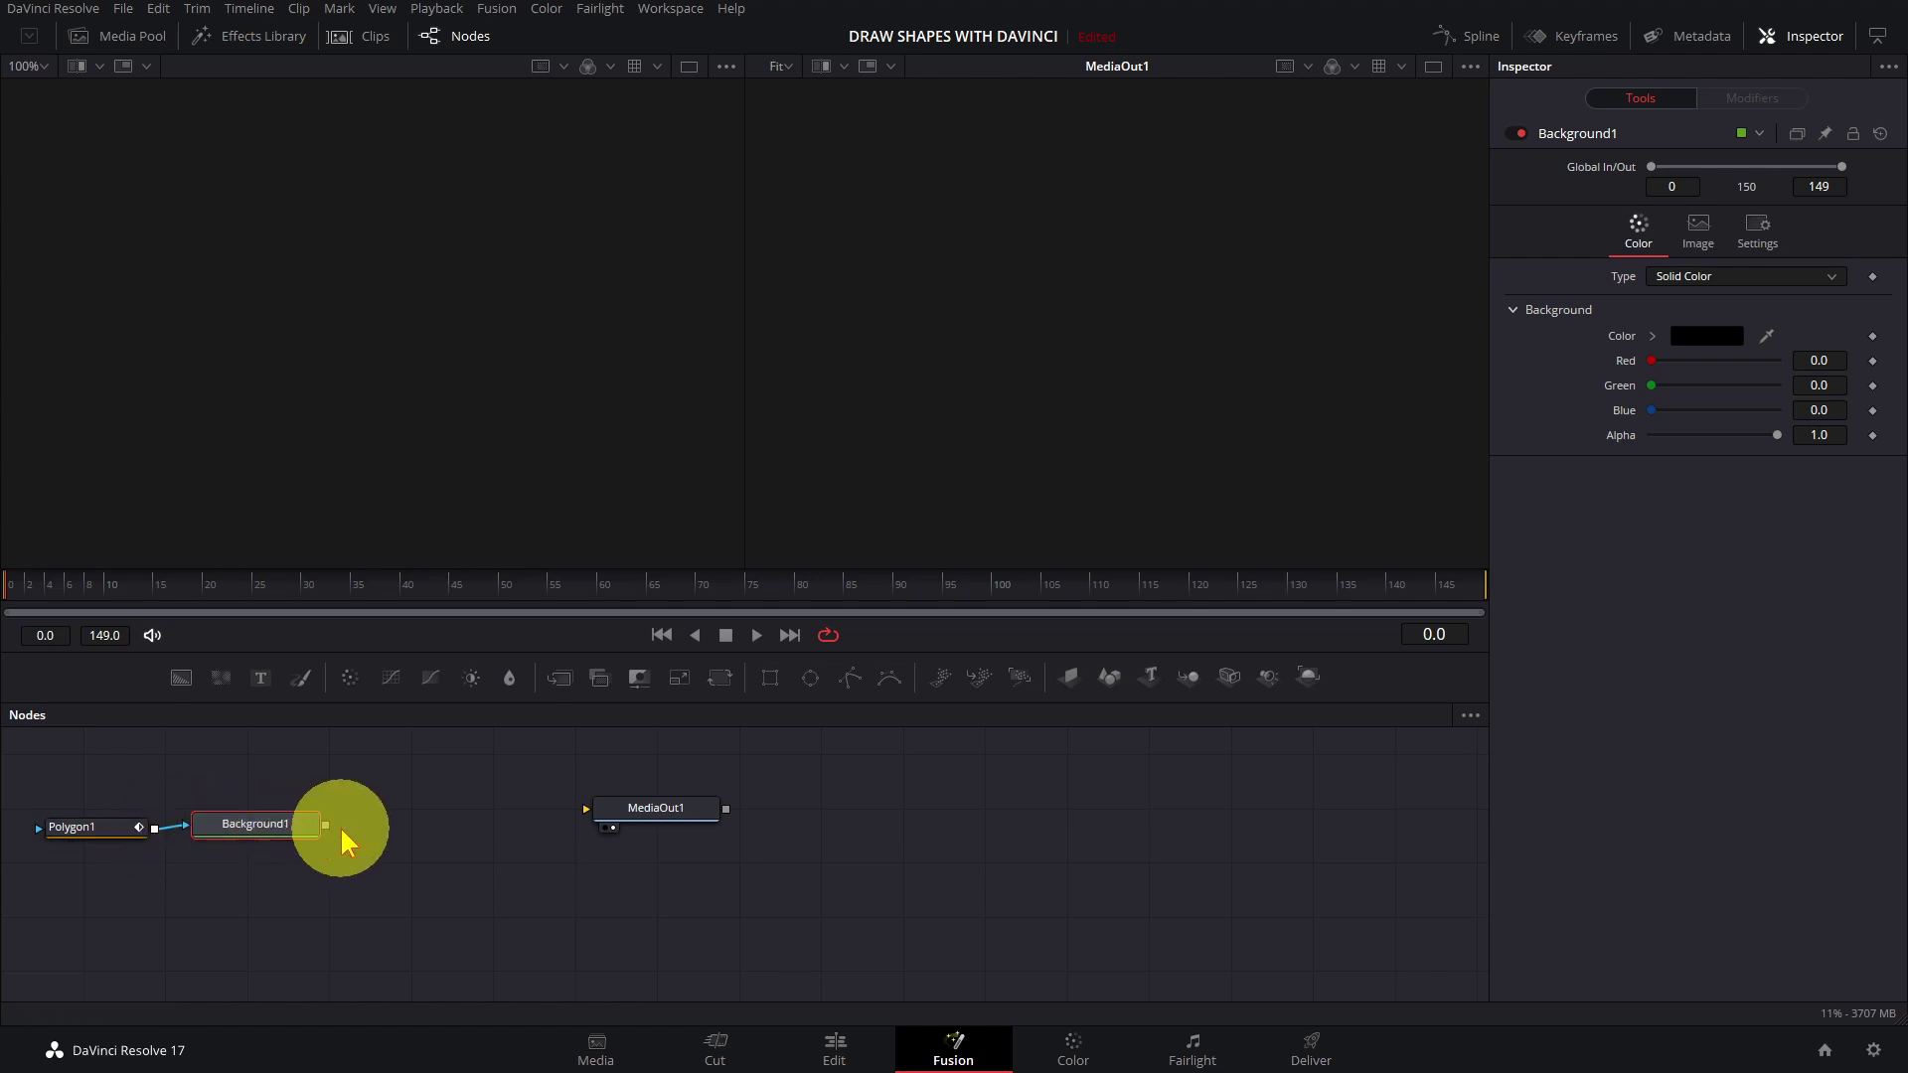
{"action": "left_click_drag", "start_coordinate": [328, 833], "coordinate": [594, 815]}
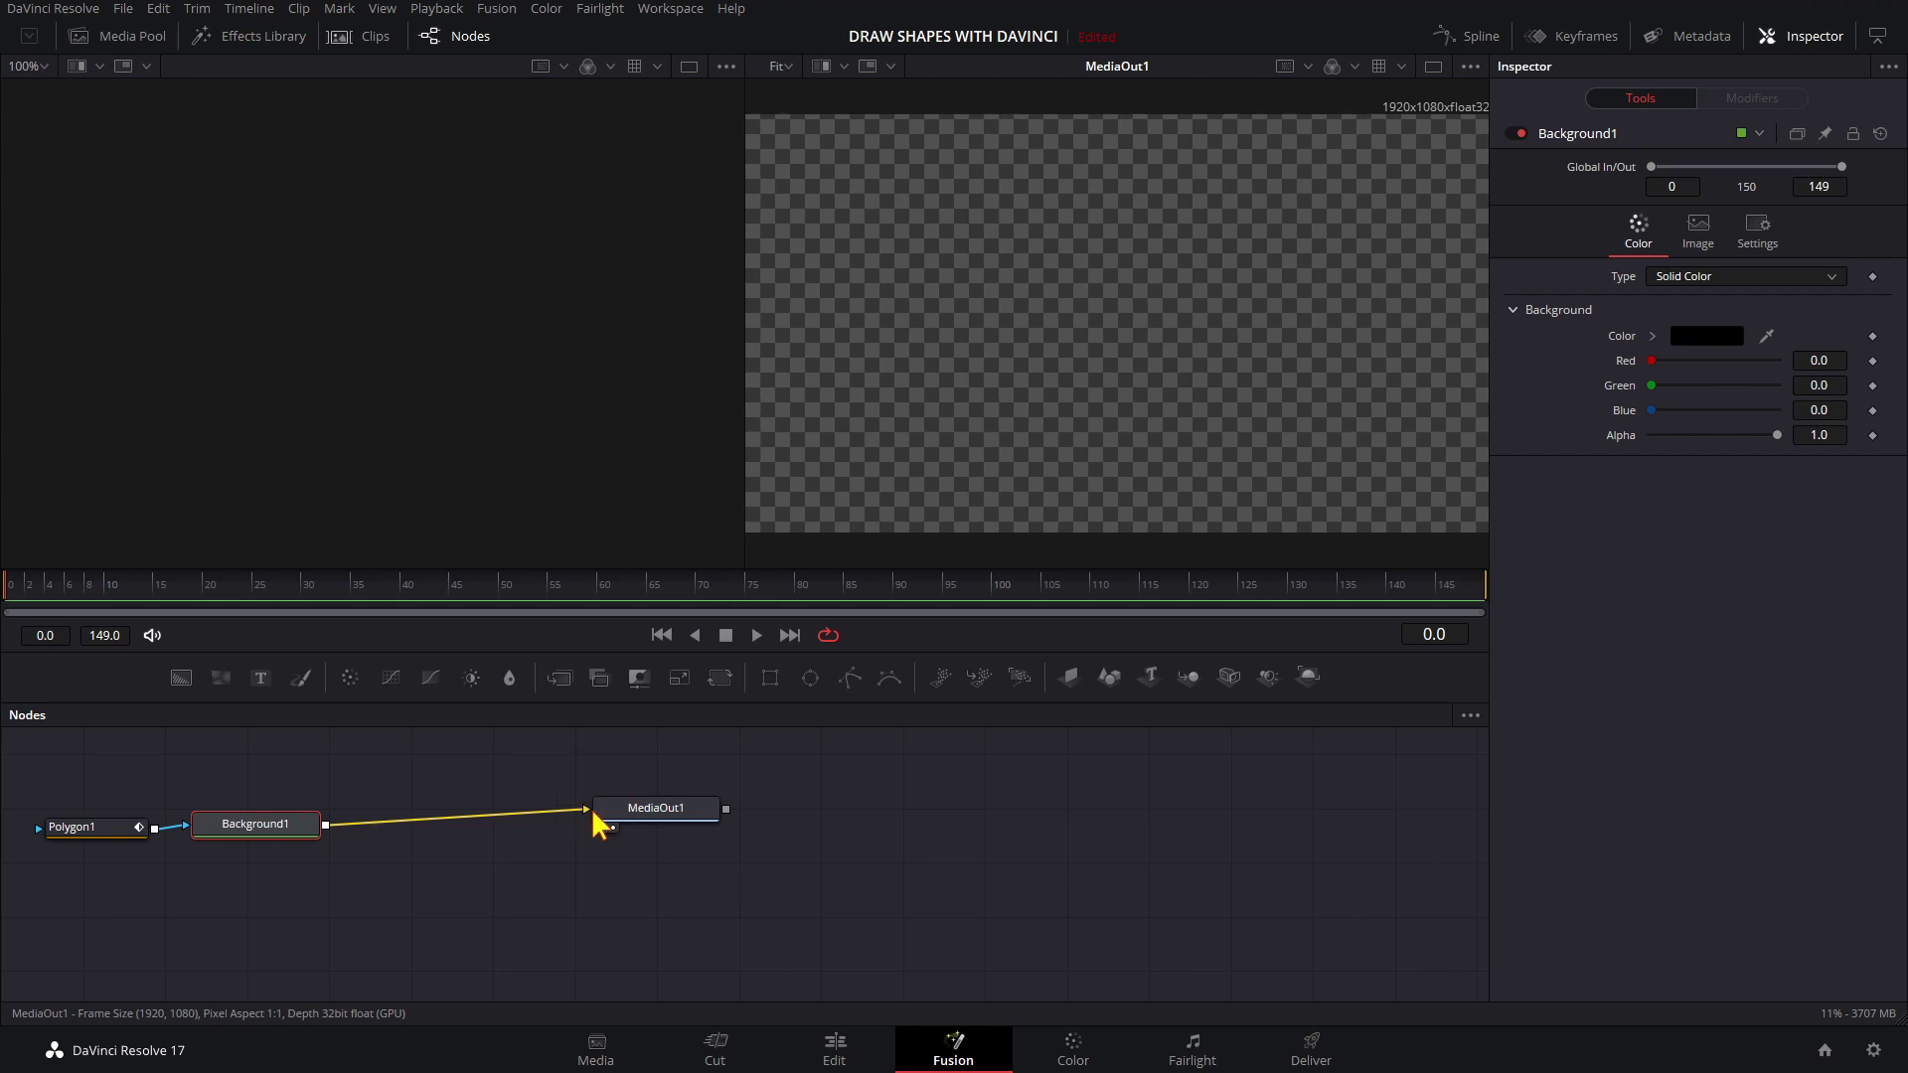
Set Background1's colour to bright green #55ff00.
{"action": "left_click", "coordinate": [258, 828]}
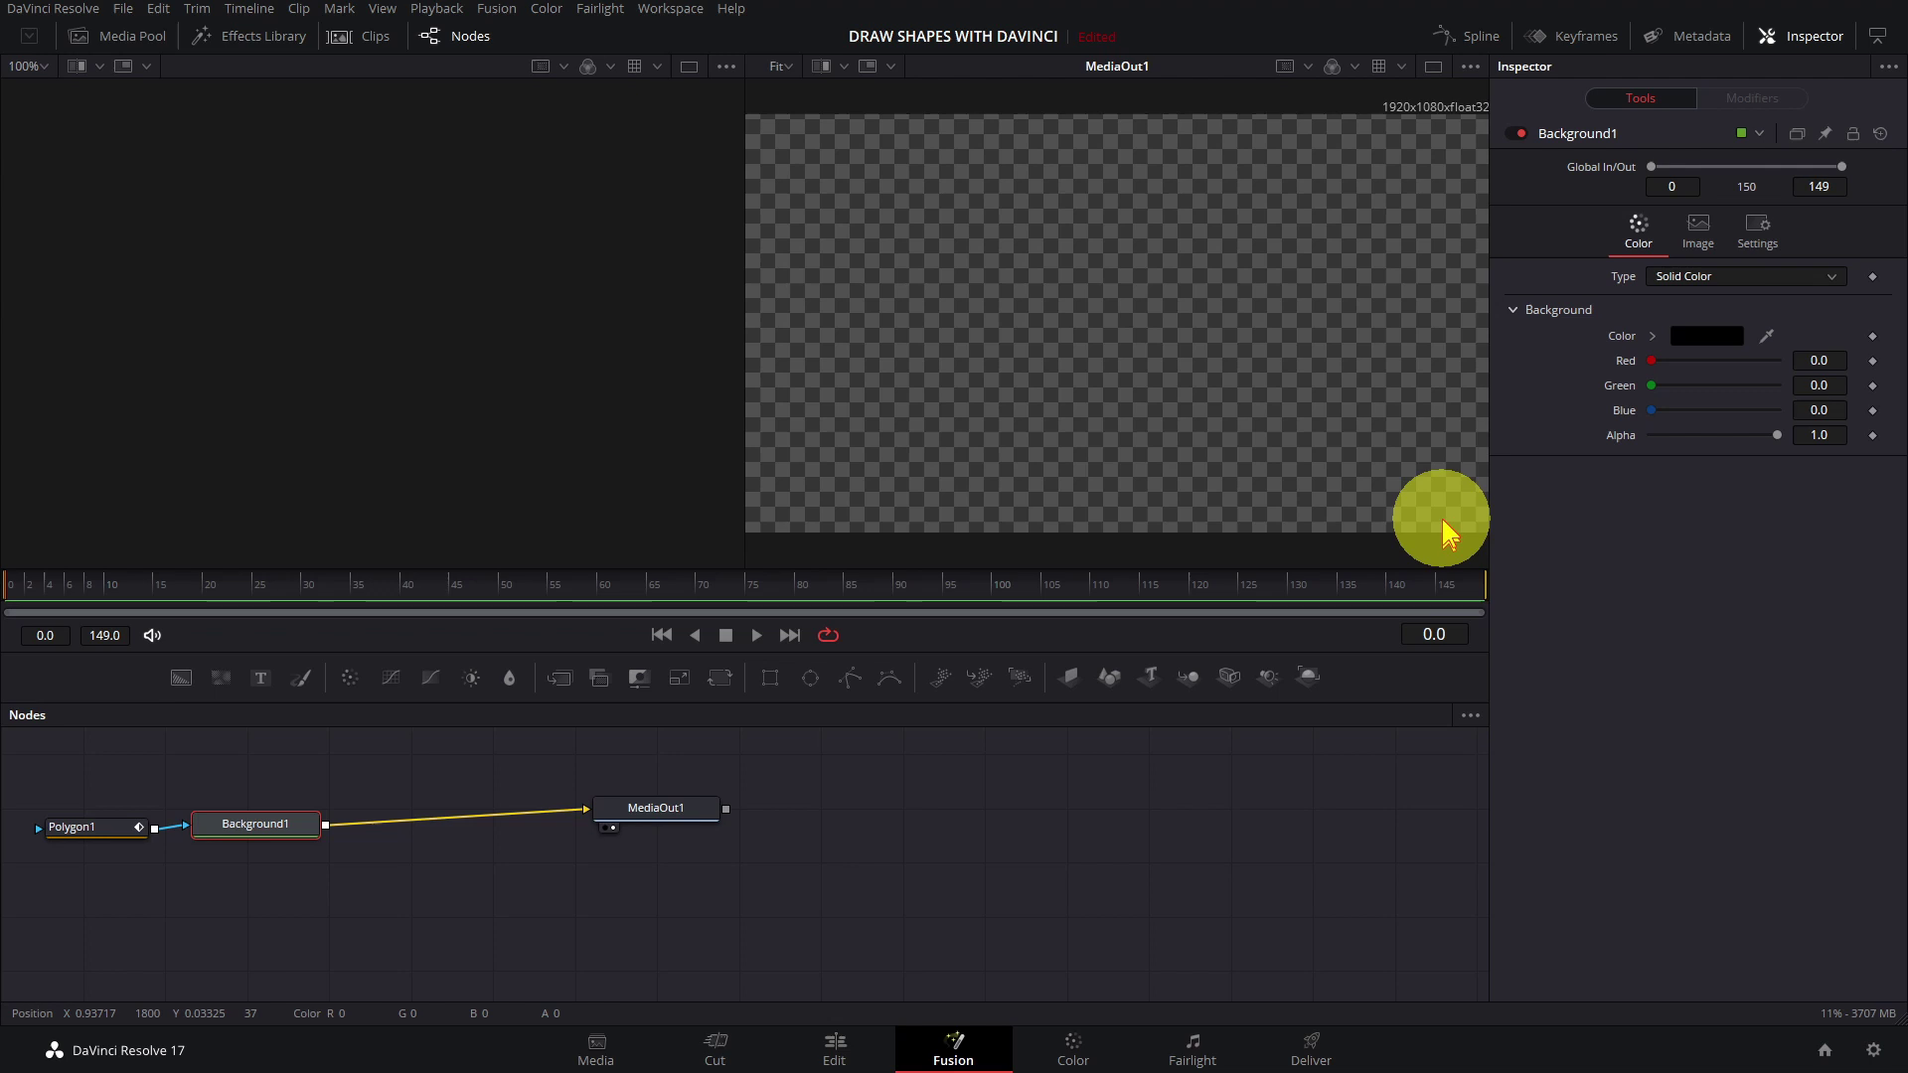
{"action": "left_click", "coordinate": [1704, 337]}
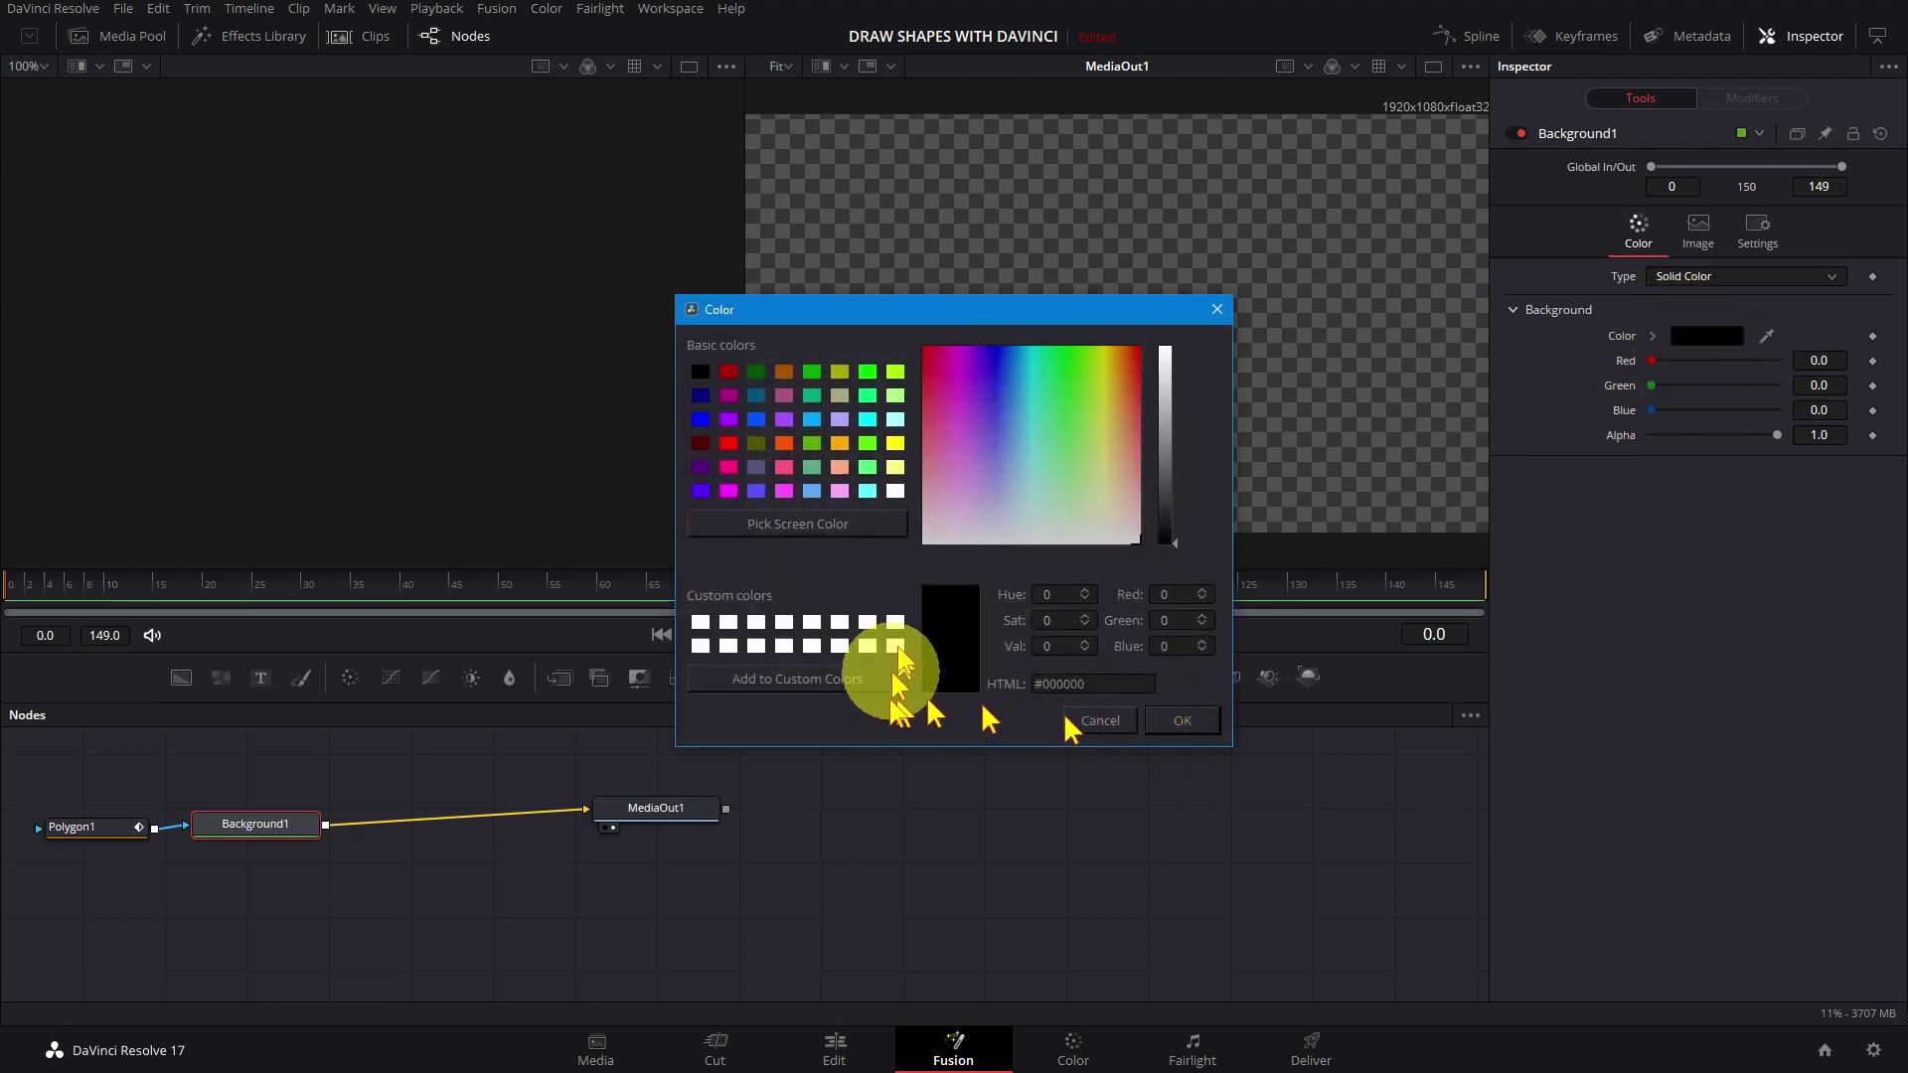
{"action": "left_click", "coordinate": [868, 466]}
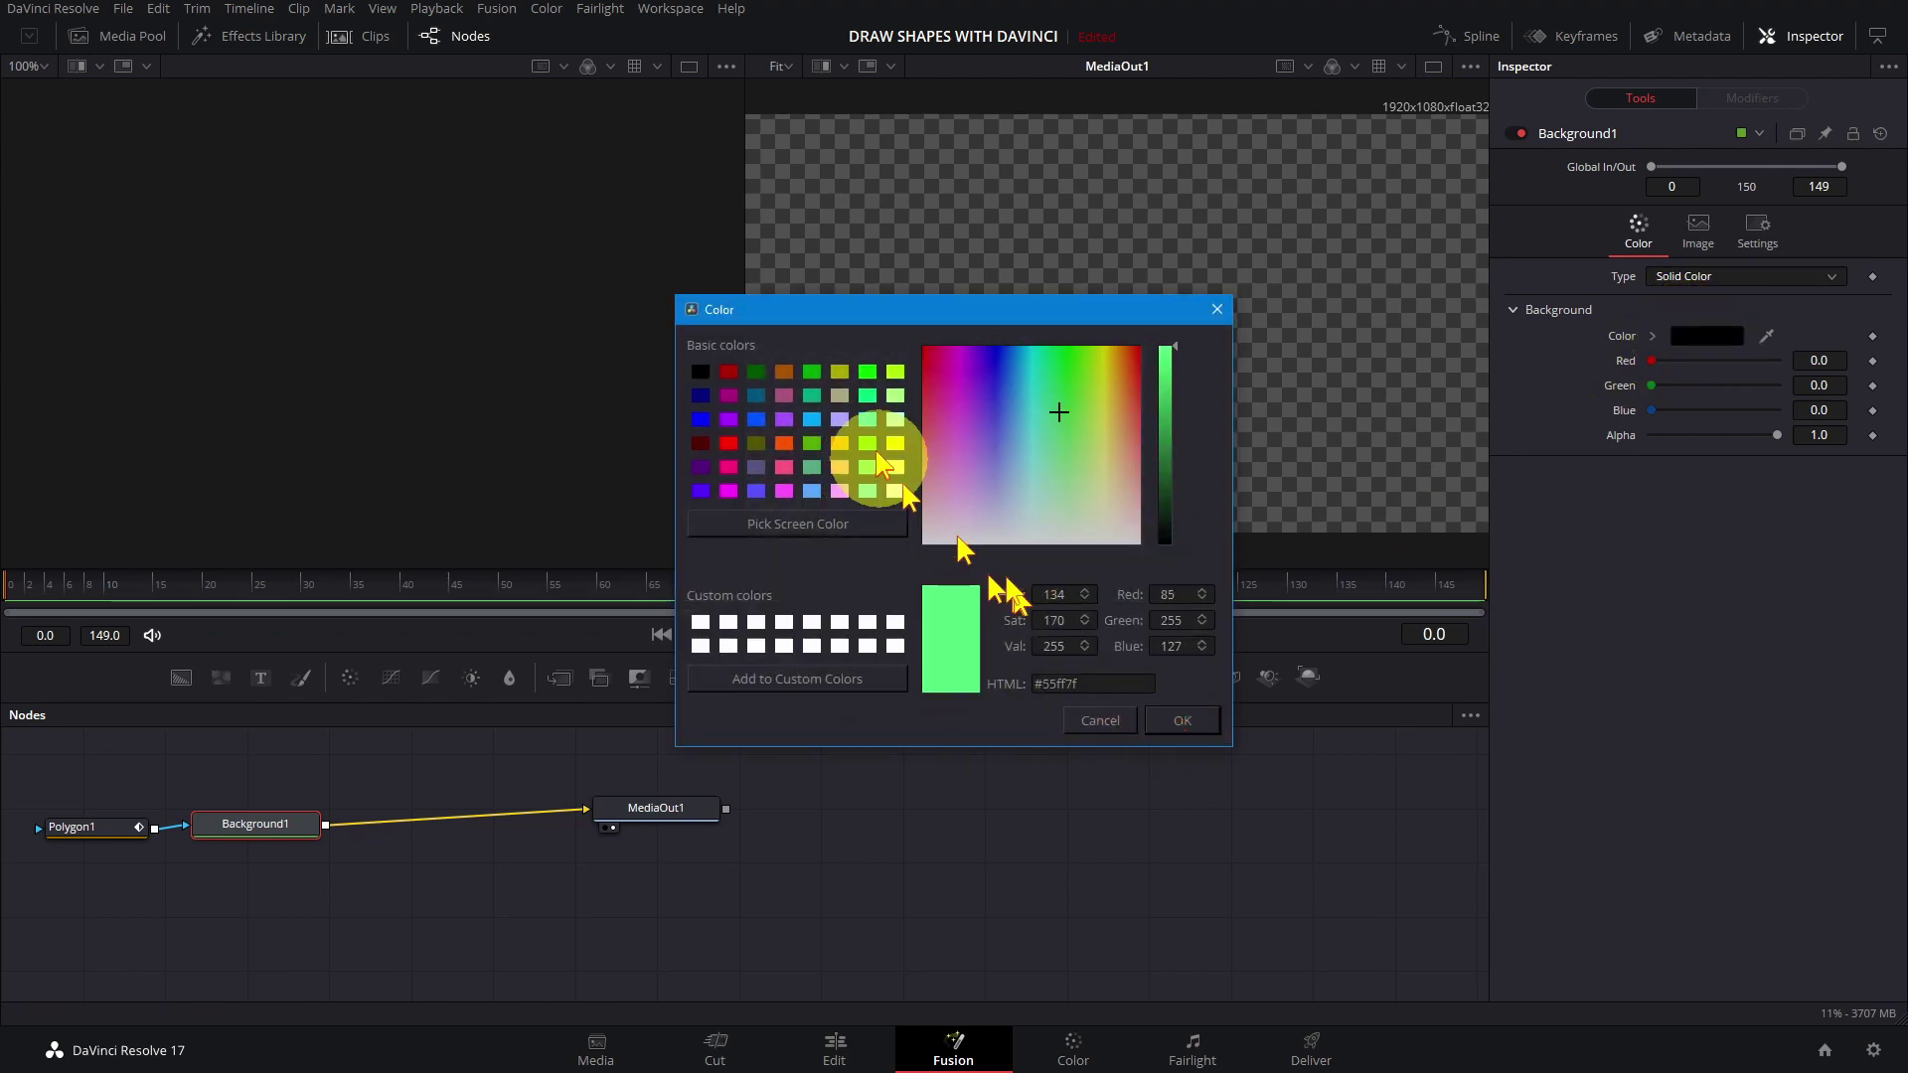
{"action": "left_click", "coordinate": [868, 444]}
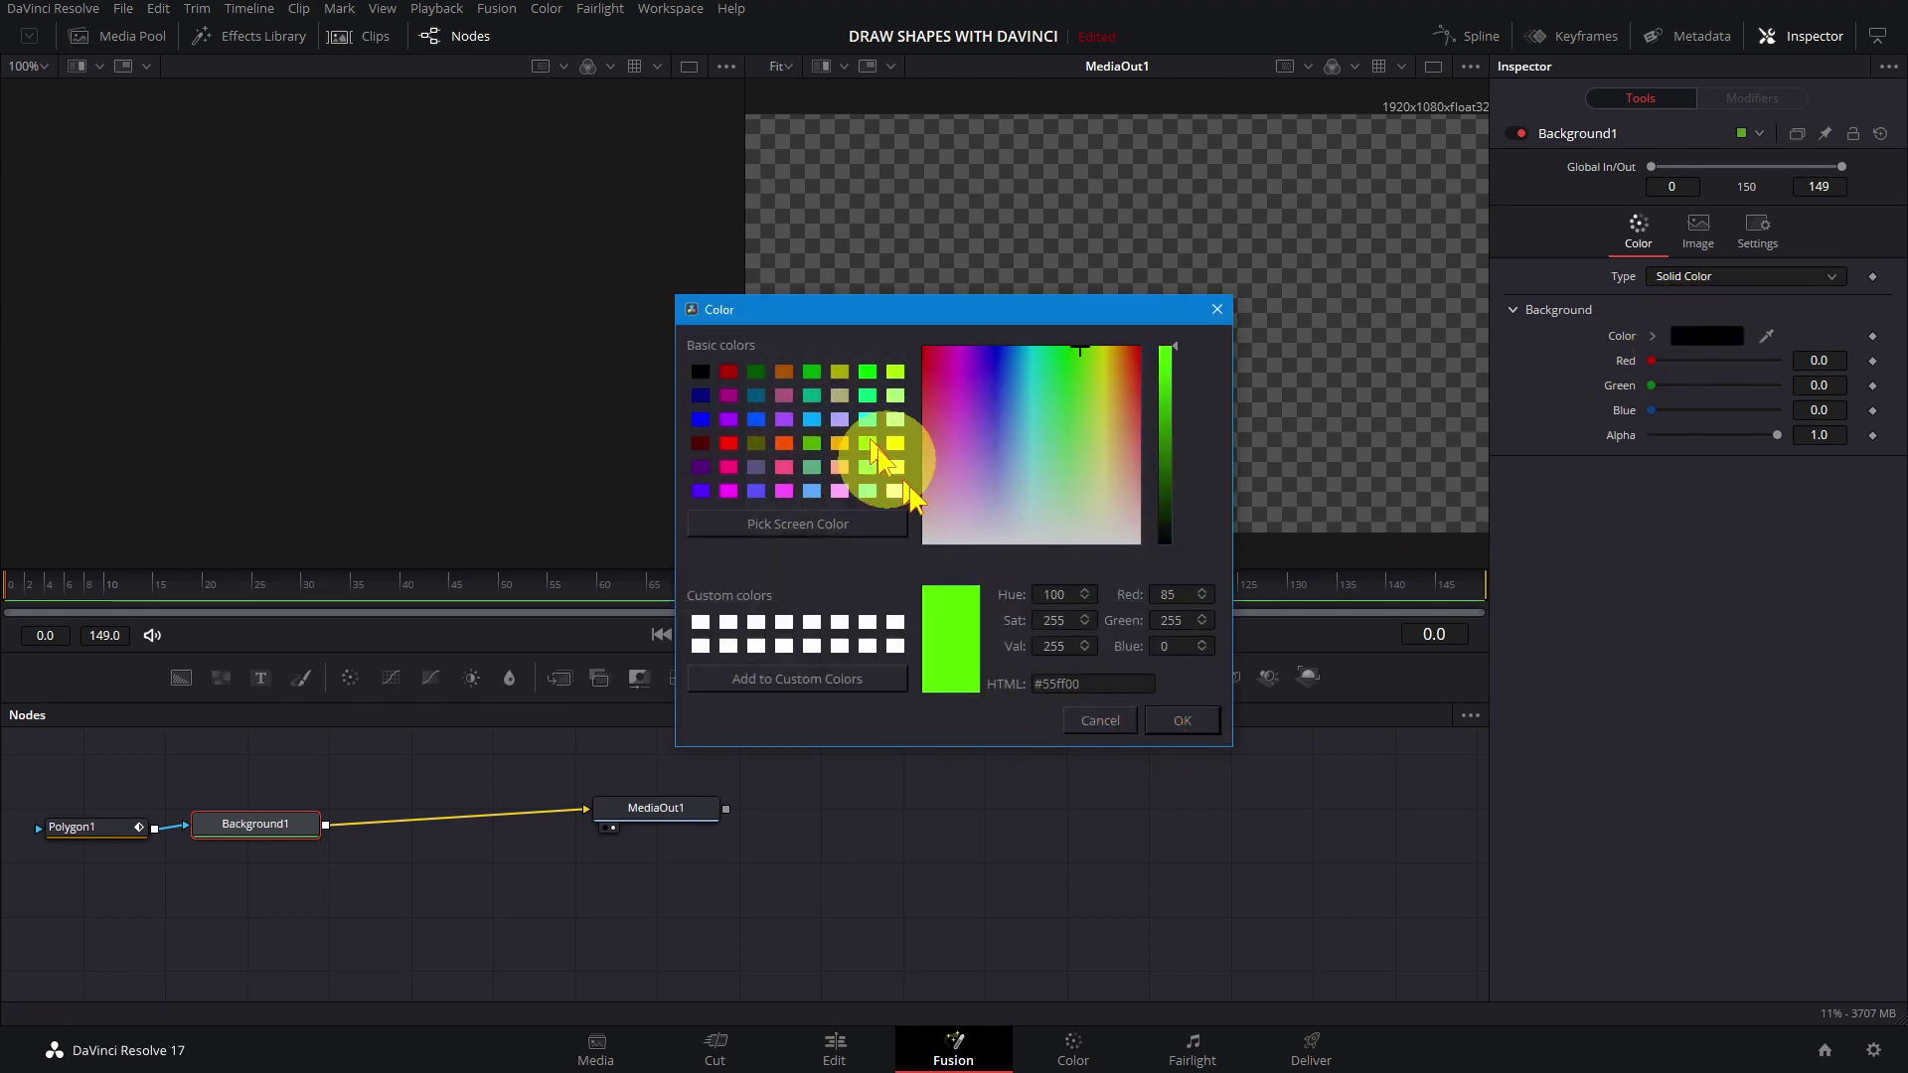
{"action": "left_click", "coordinate": [1168, 717]}
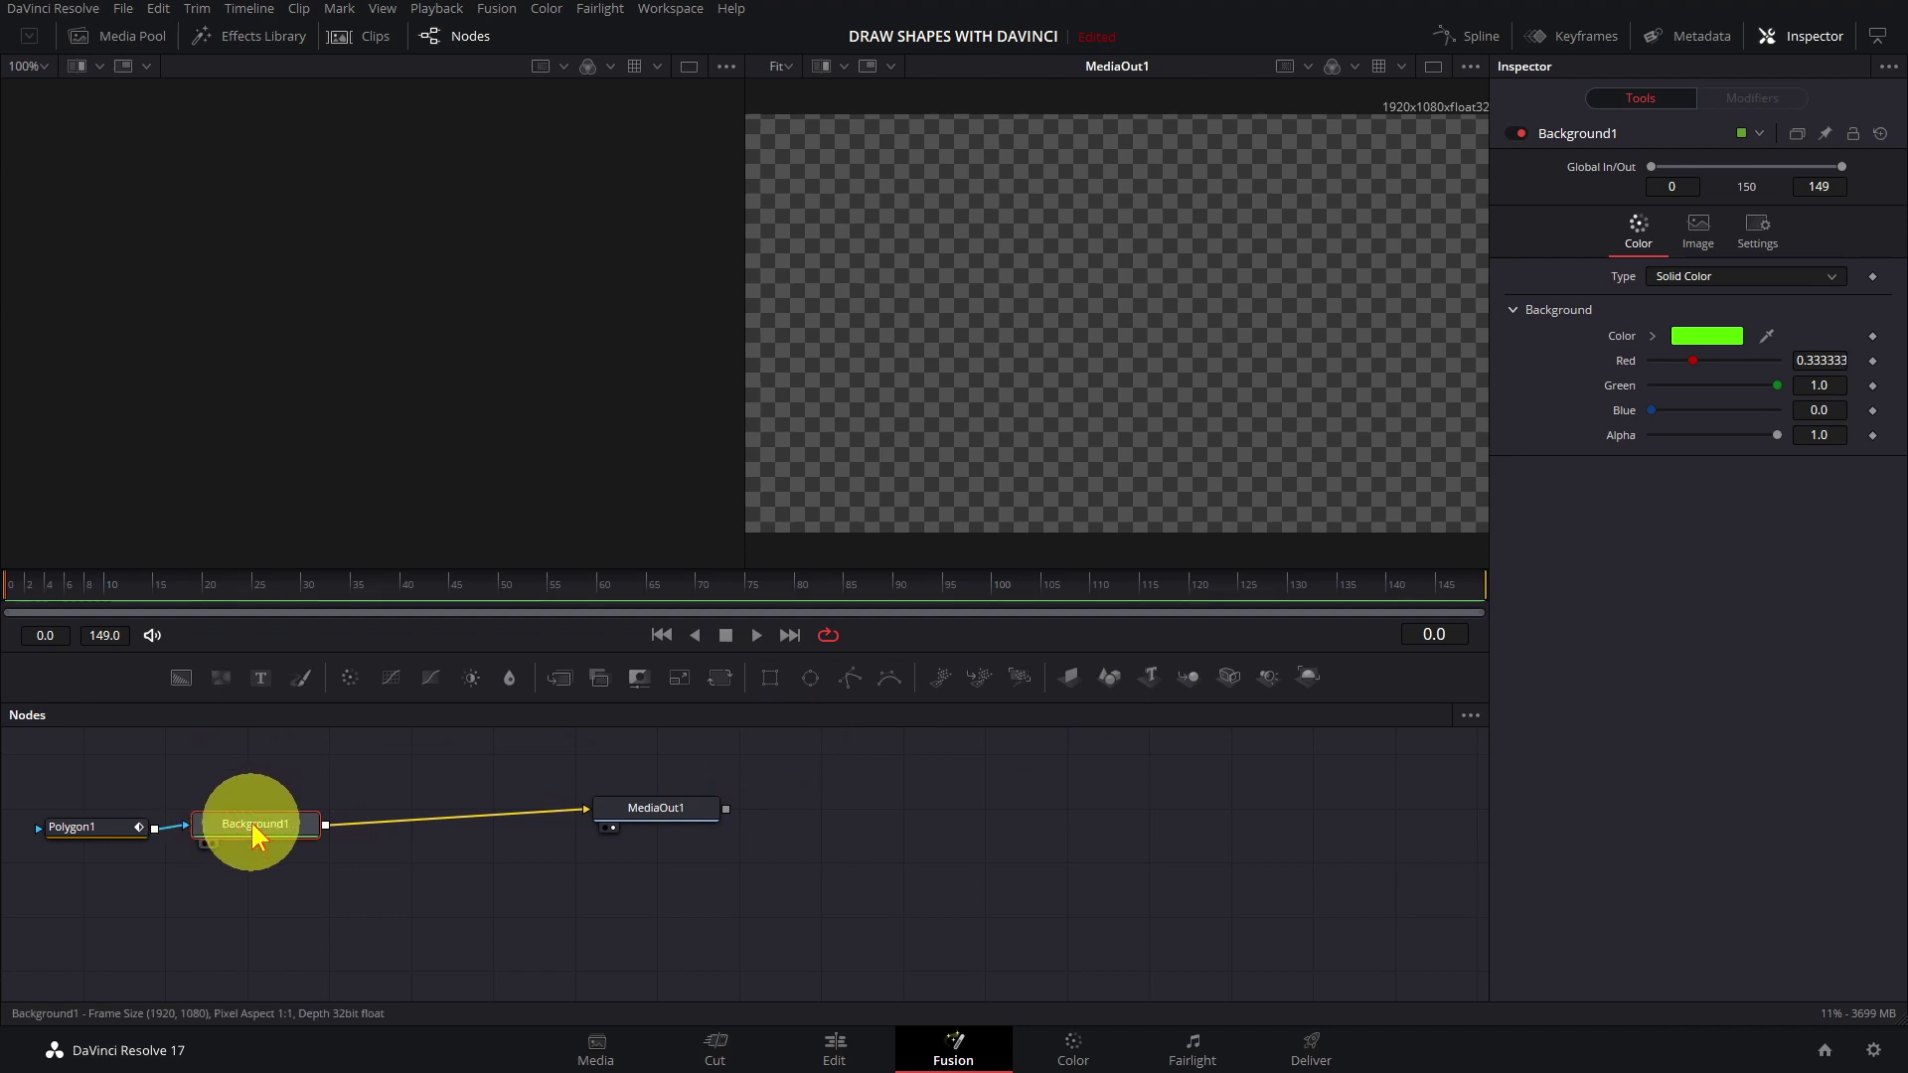
Add a Grid tool after the background using the Shift+Space tool search.
{"action": "key", "text": "shift+space"}
{"action": "type", "text": "Grid"}
{"action": "left_click", "coordinate": [883, 874]}
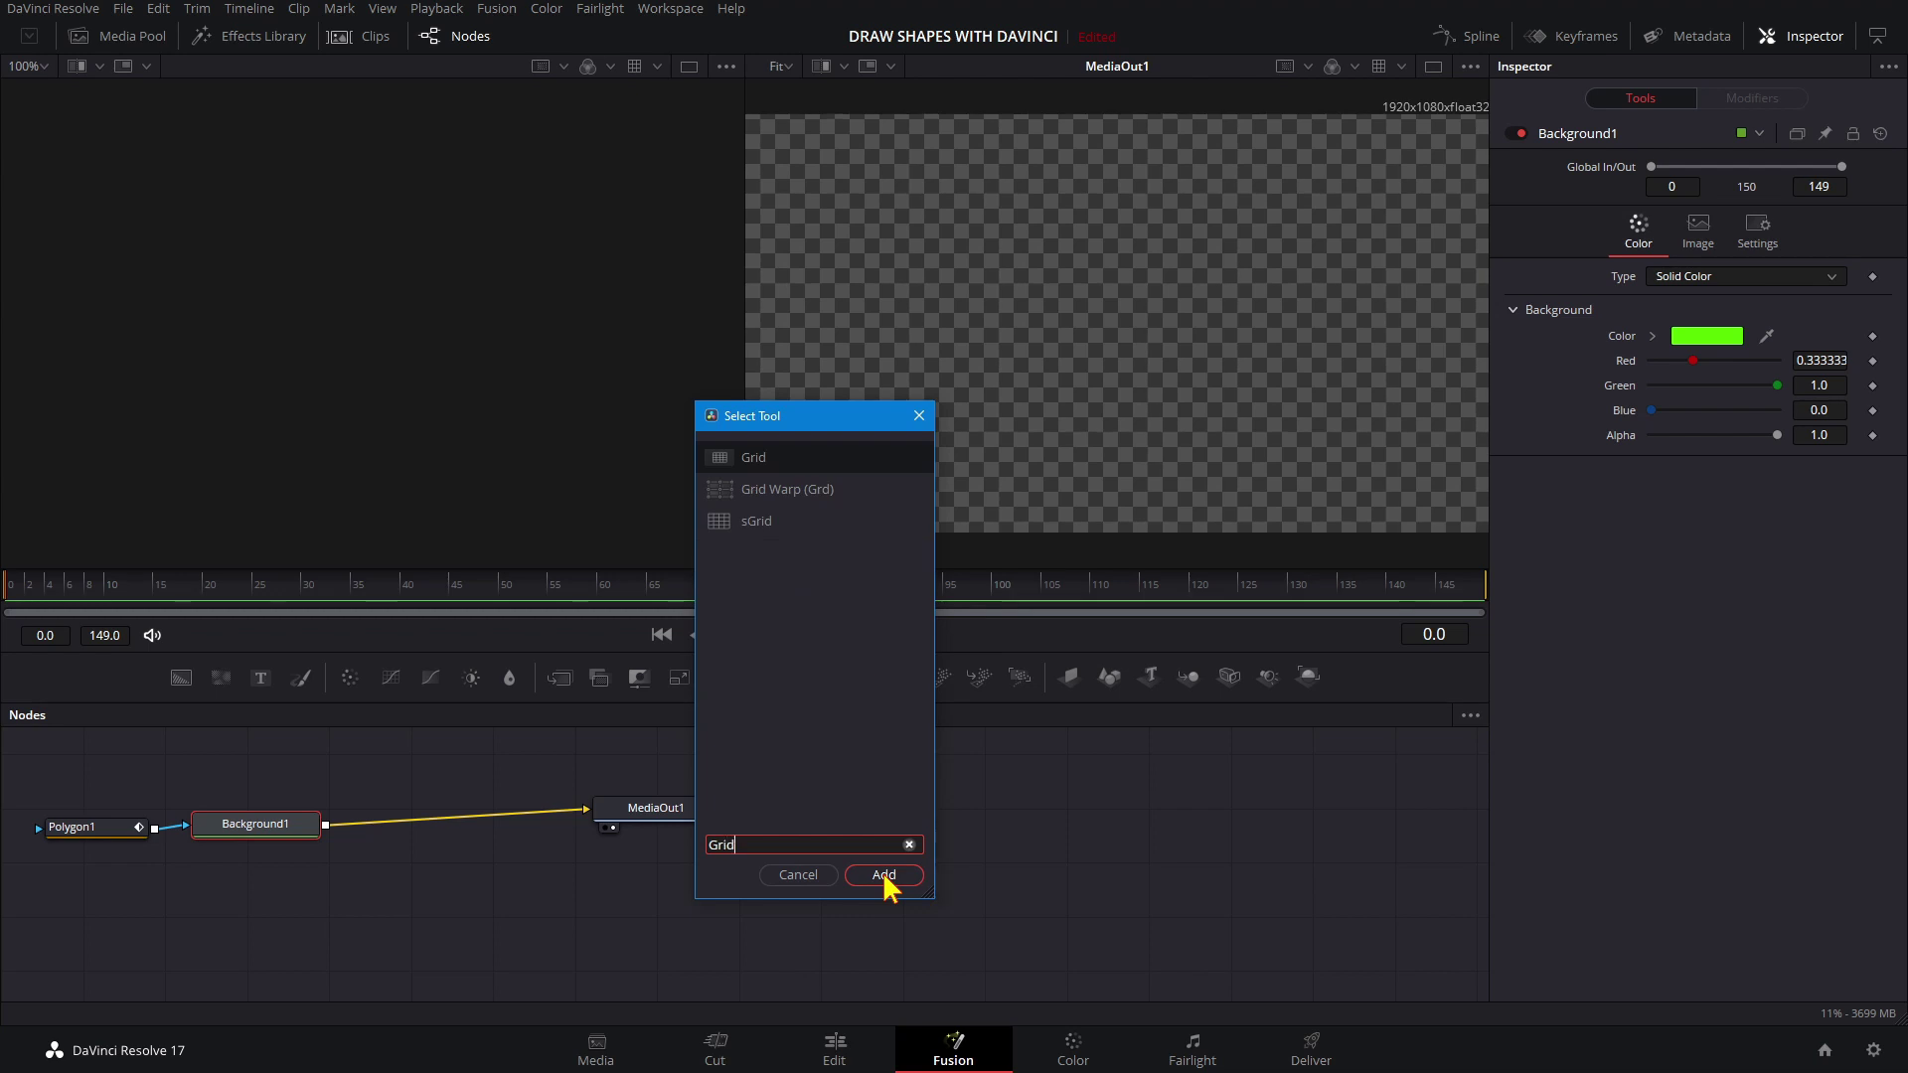
{"action": "left_click", "coordinate": [883, 874]}
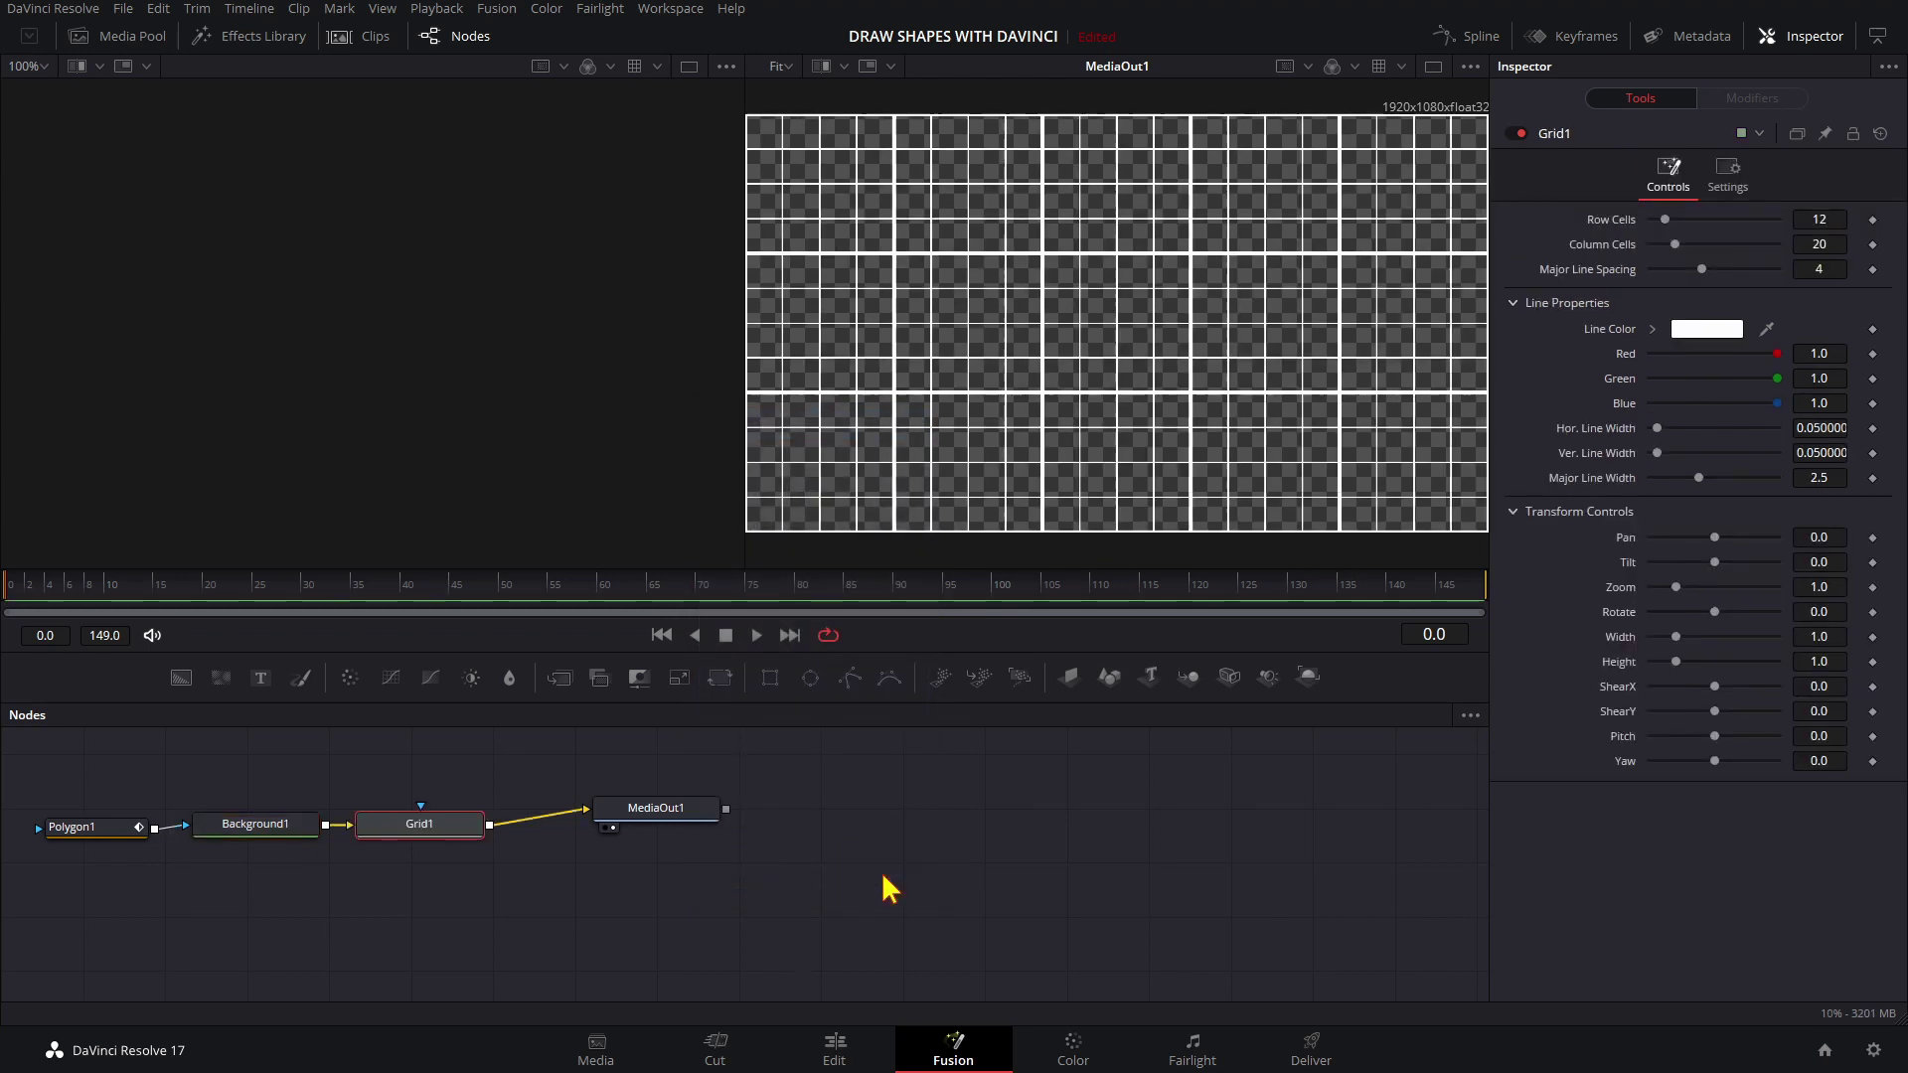
Draw a closed left-pointing arrow with Polygon1, then delete the Grid1 node.
{"action": "left_click", "coordinate": [89, 826]}
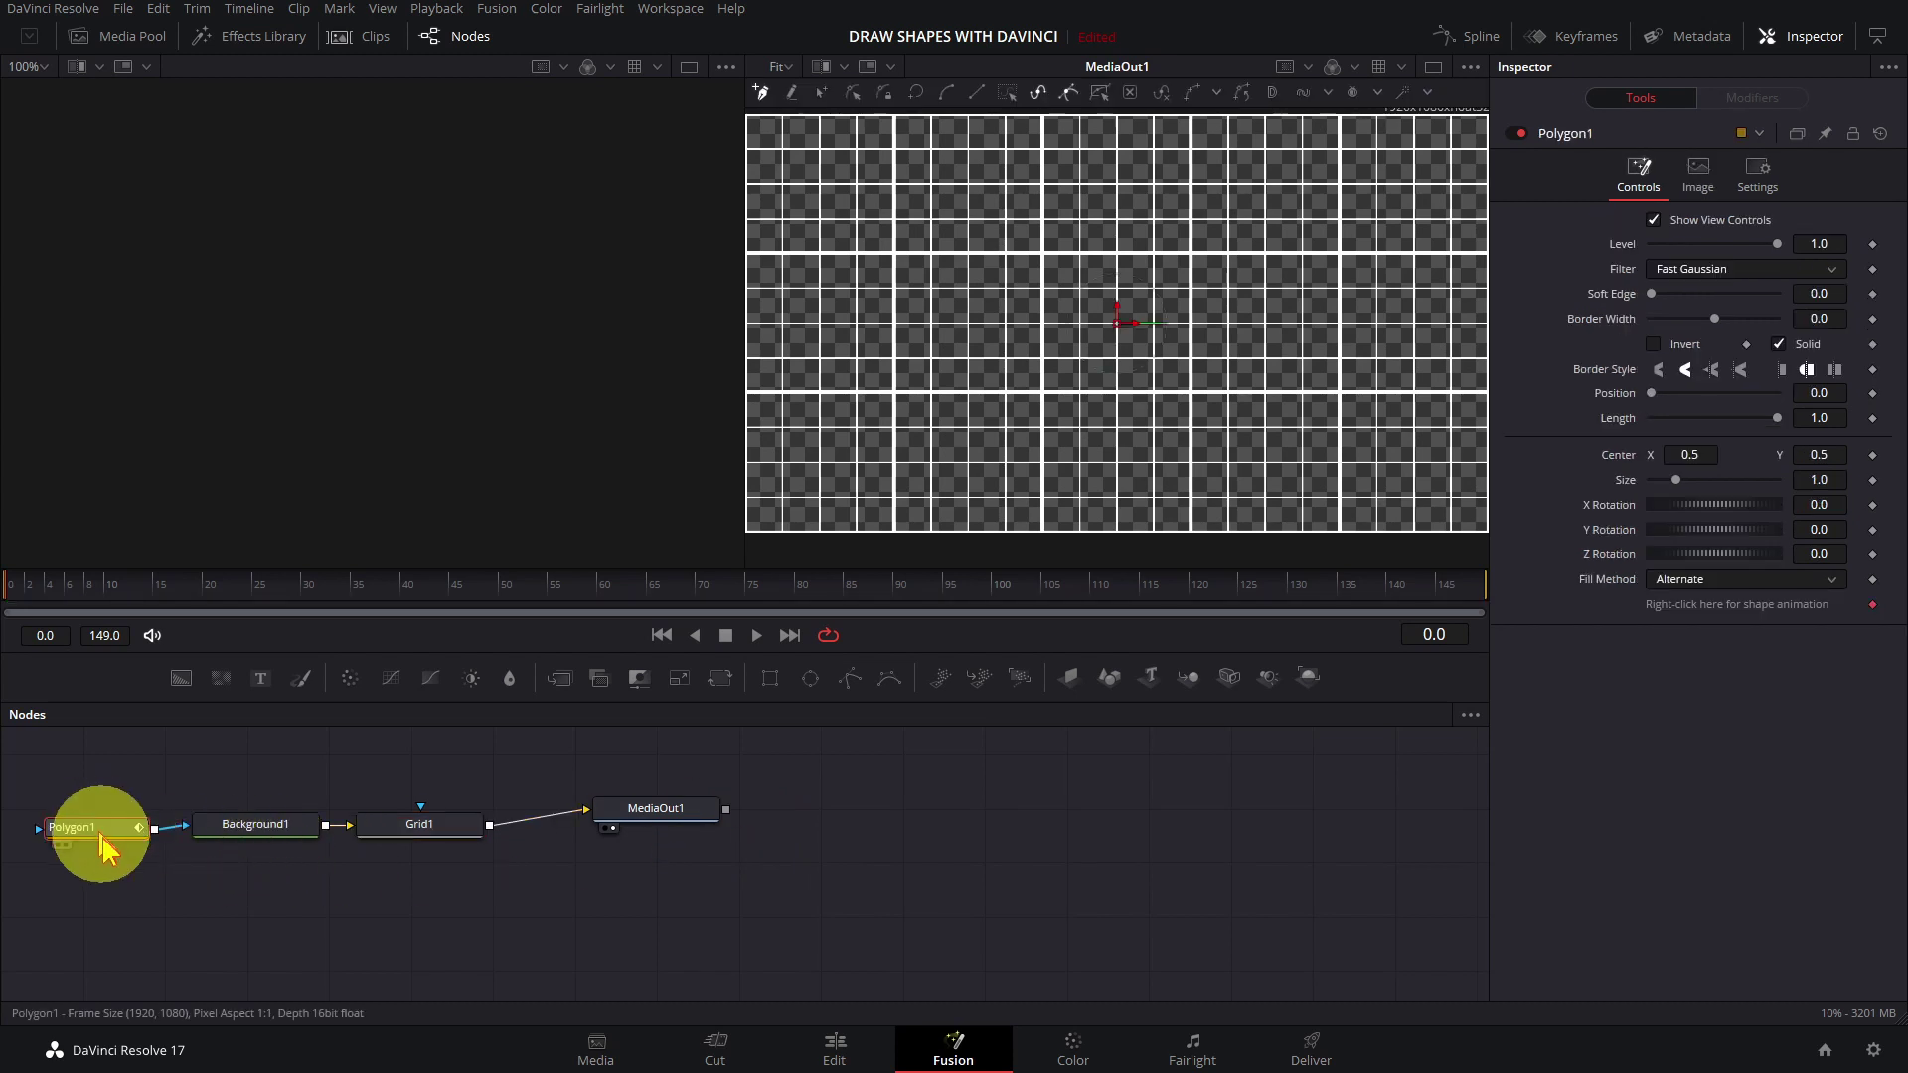
{"action": "left_click", "coordinate": [929, 323]}
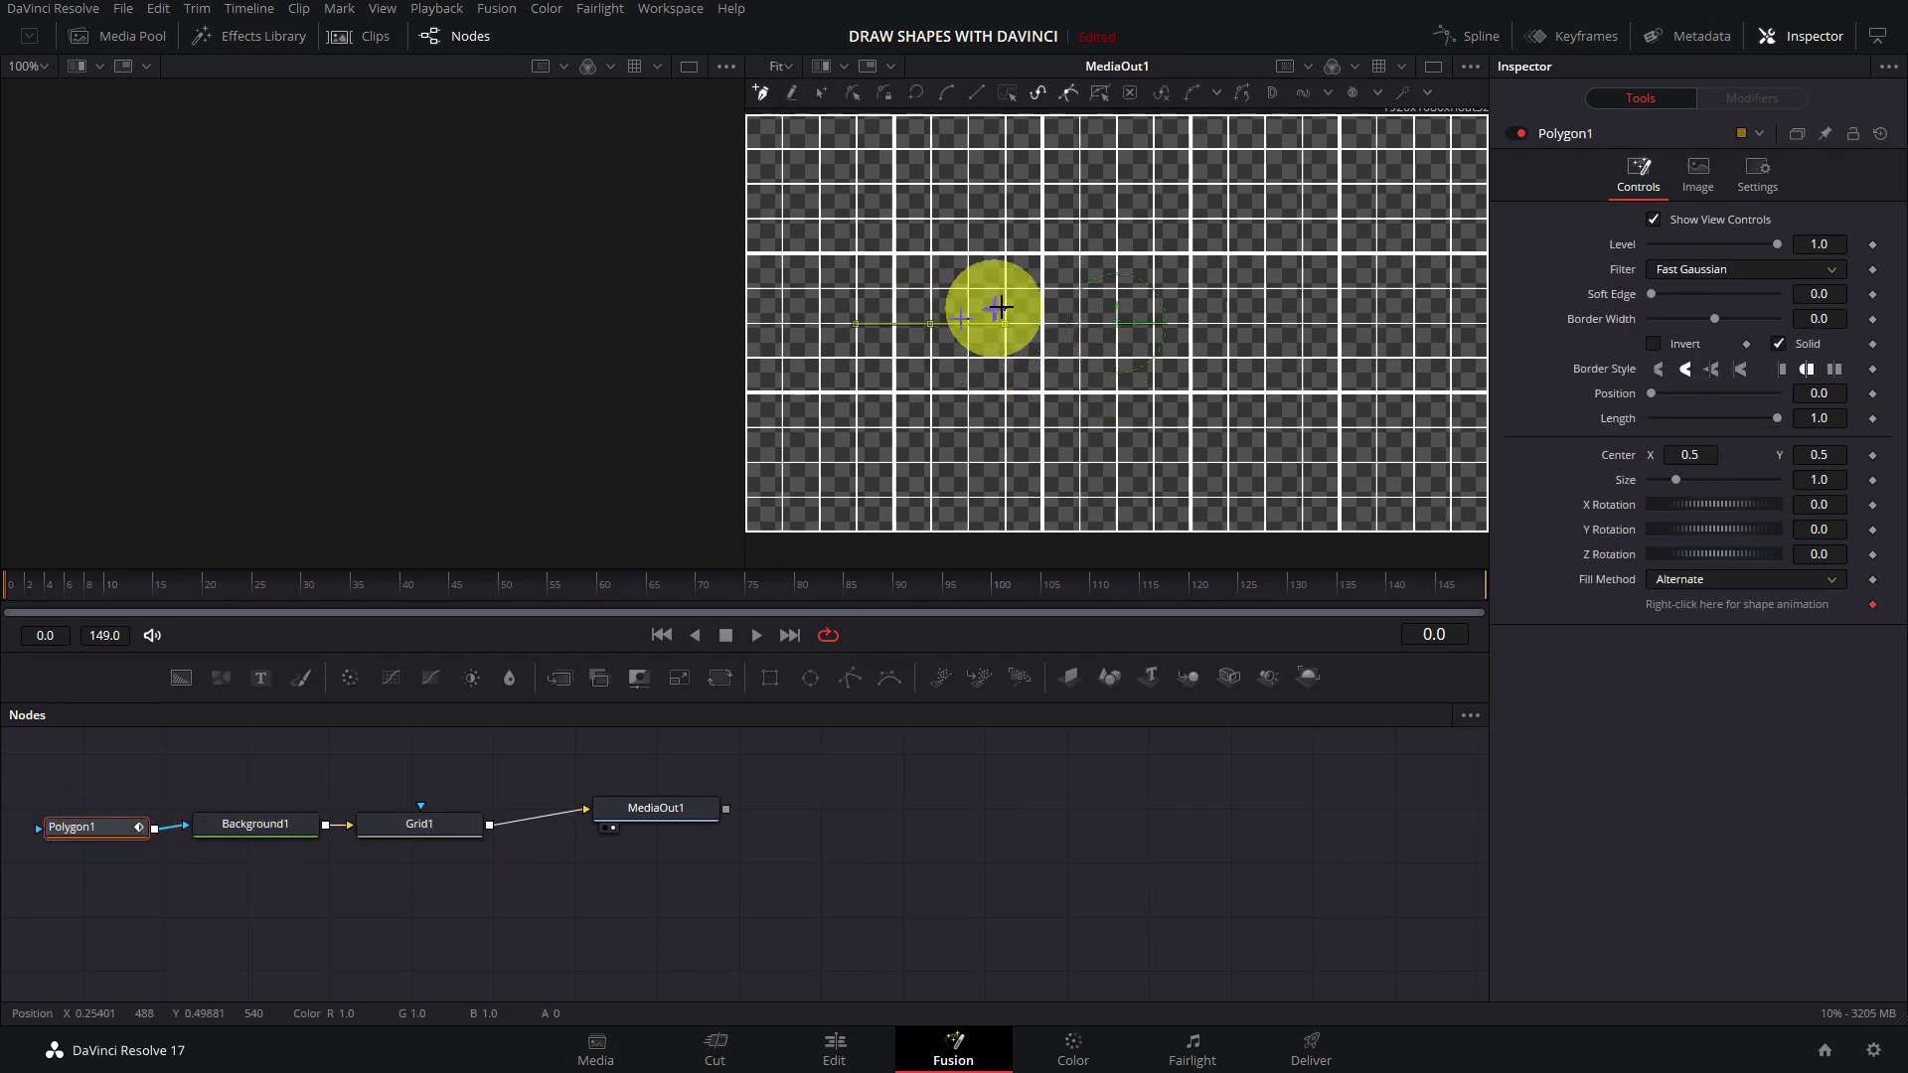
{"action": "left_click", "coordinate": [1042, 254]}
{"action": "left_click", "coordinate": [1043, 287]}
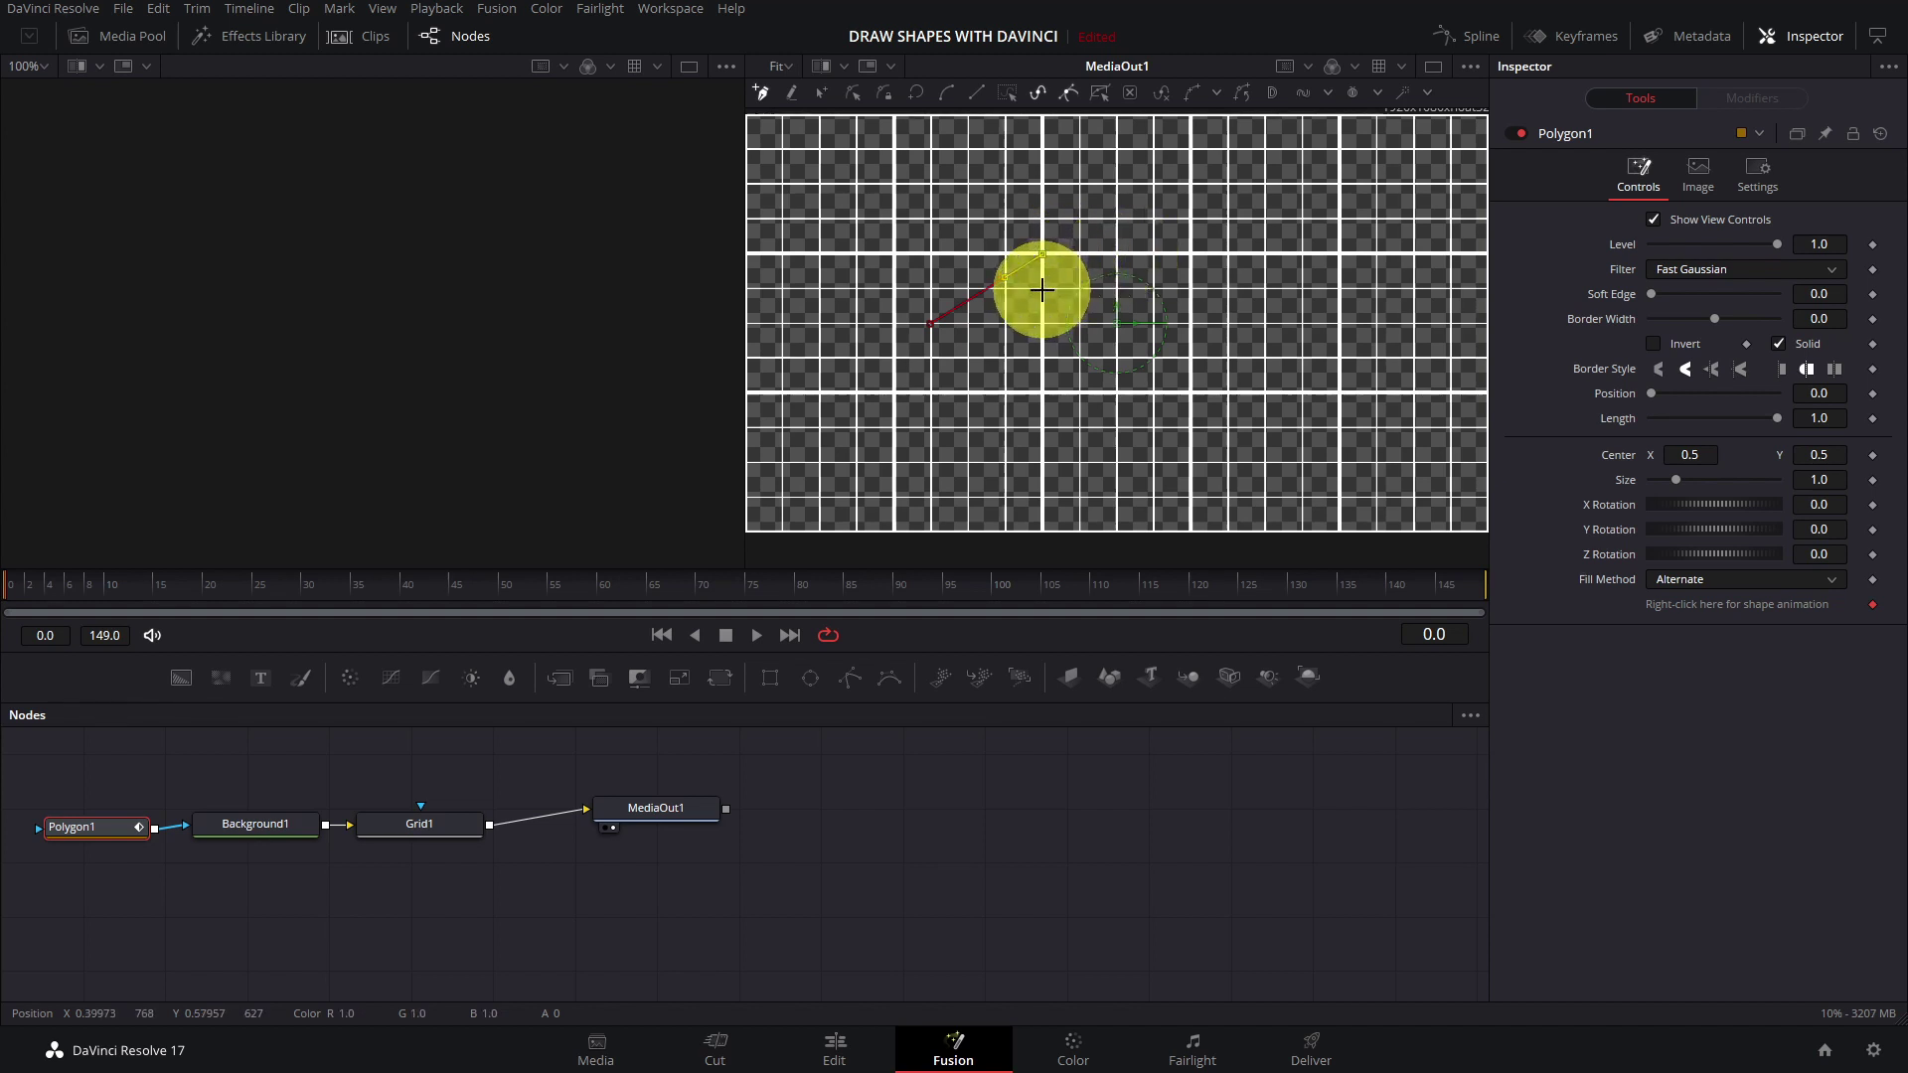
{"action": "left_click", "coordinate": [1302, 290]}
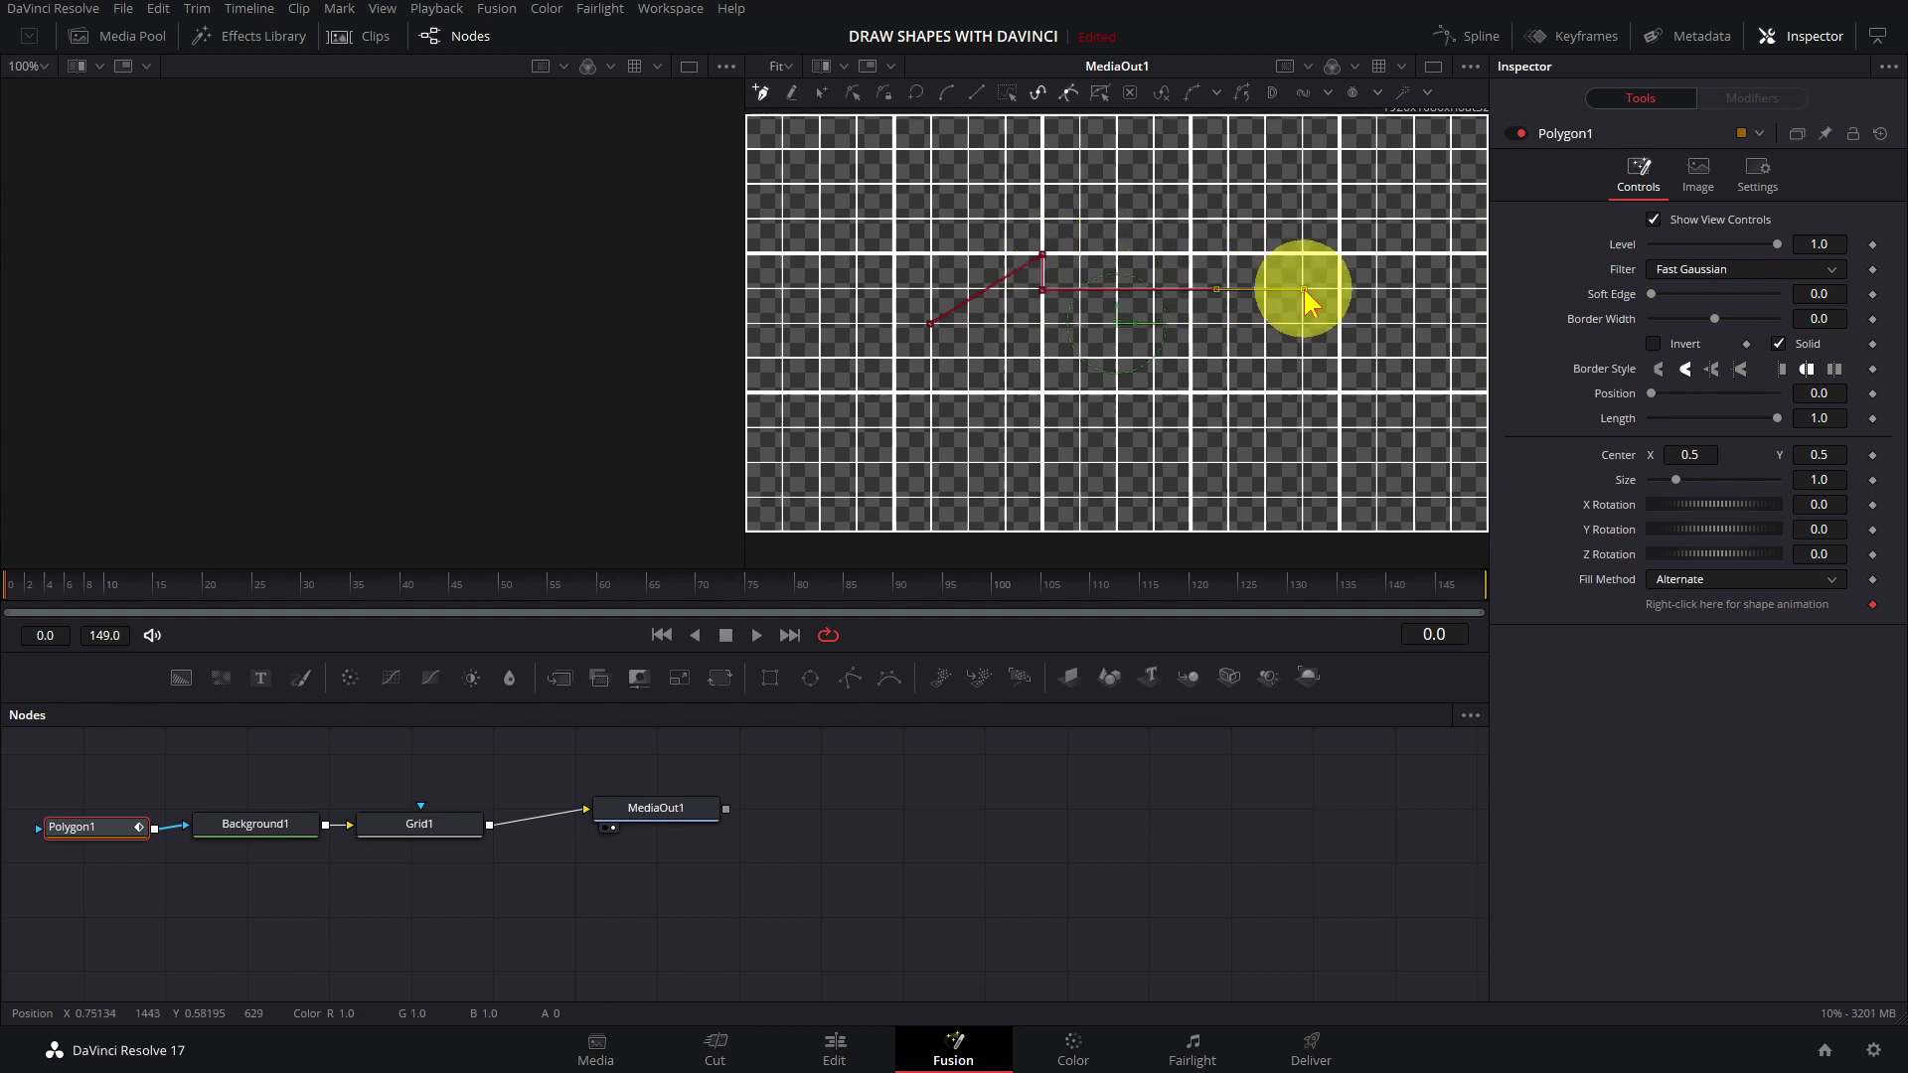
{"action": "left_click", "coordinate": [1303, 356]}
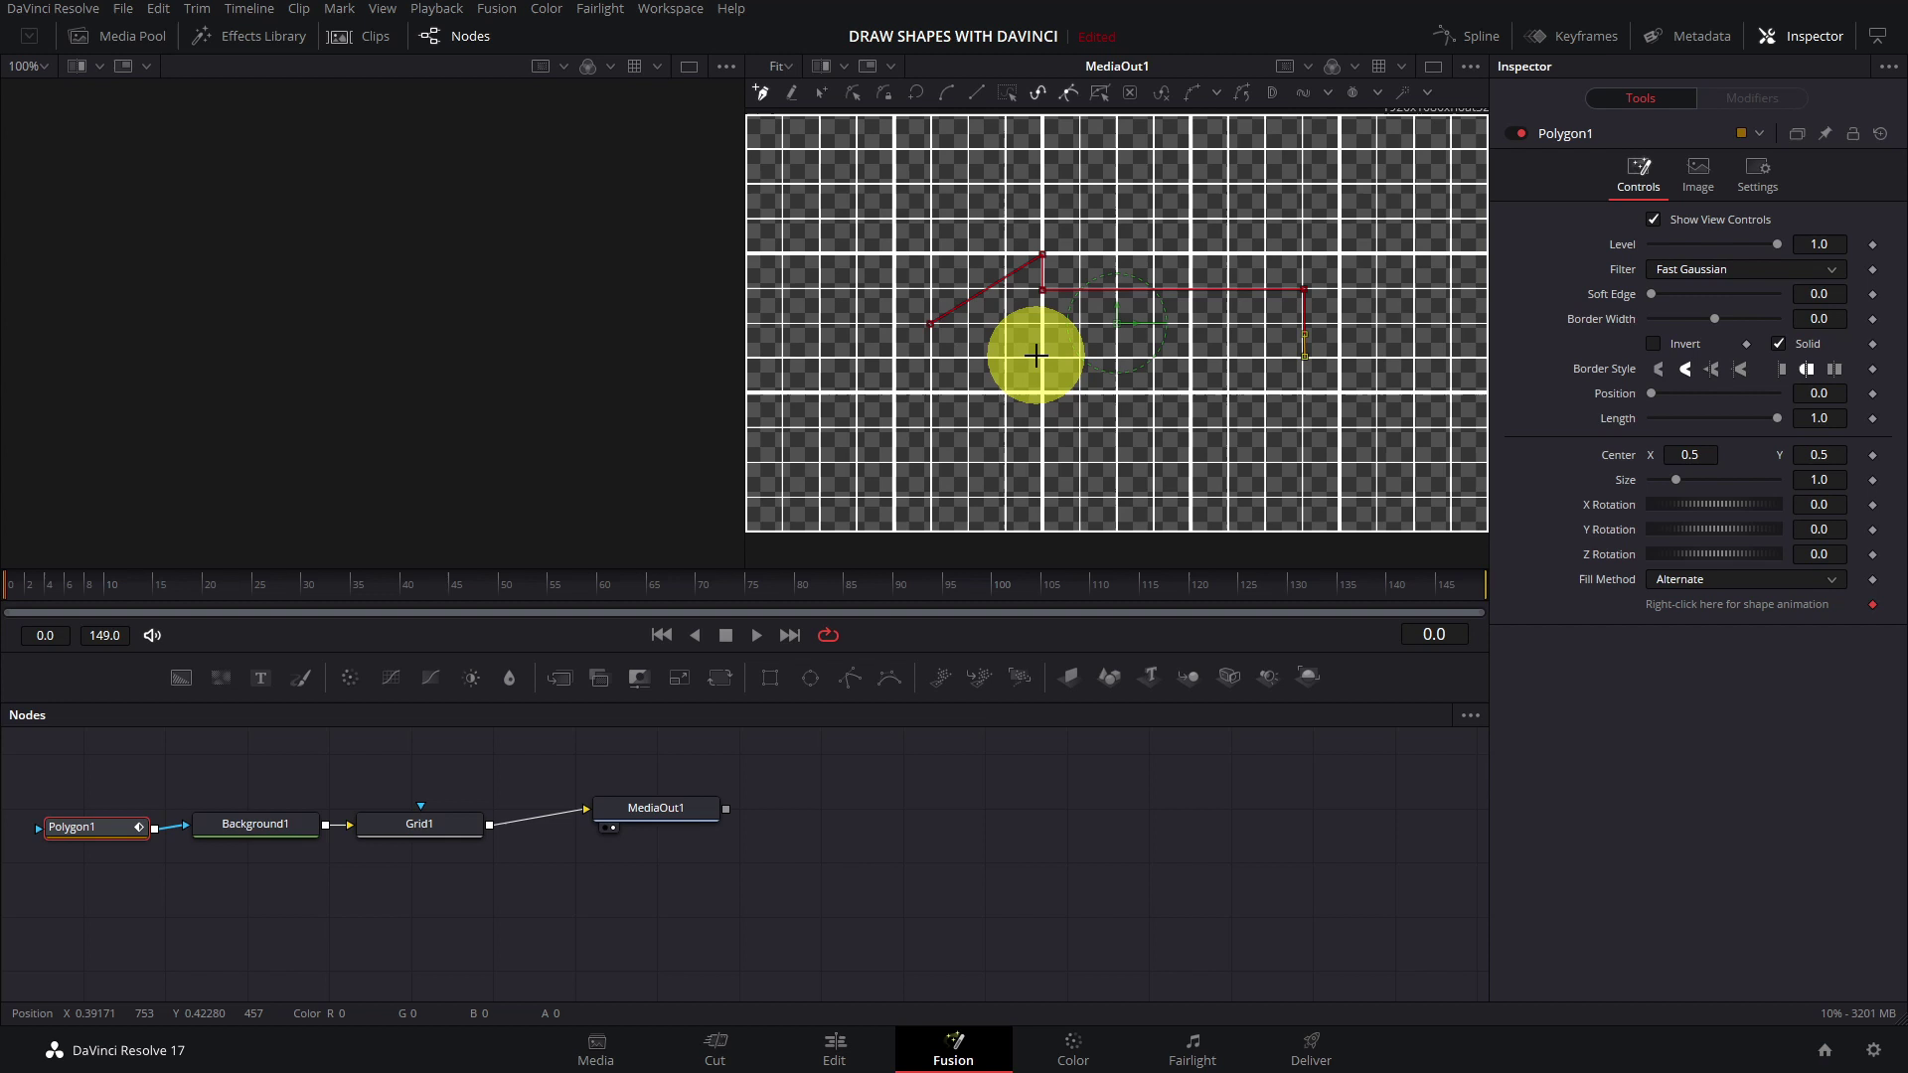
{"action": "left_click", "coordinate": [1038, 356]}
{"action": "left_click", "coordinate": [1041, 393]}
{"action": "left_click", "coordinate": [930, 324]}
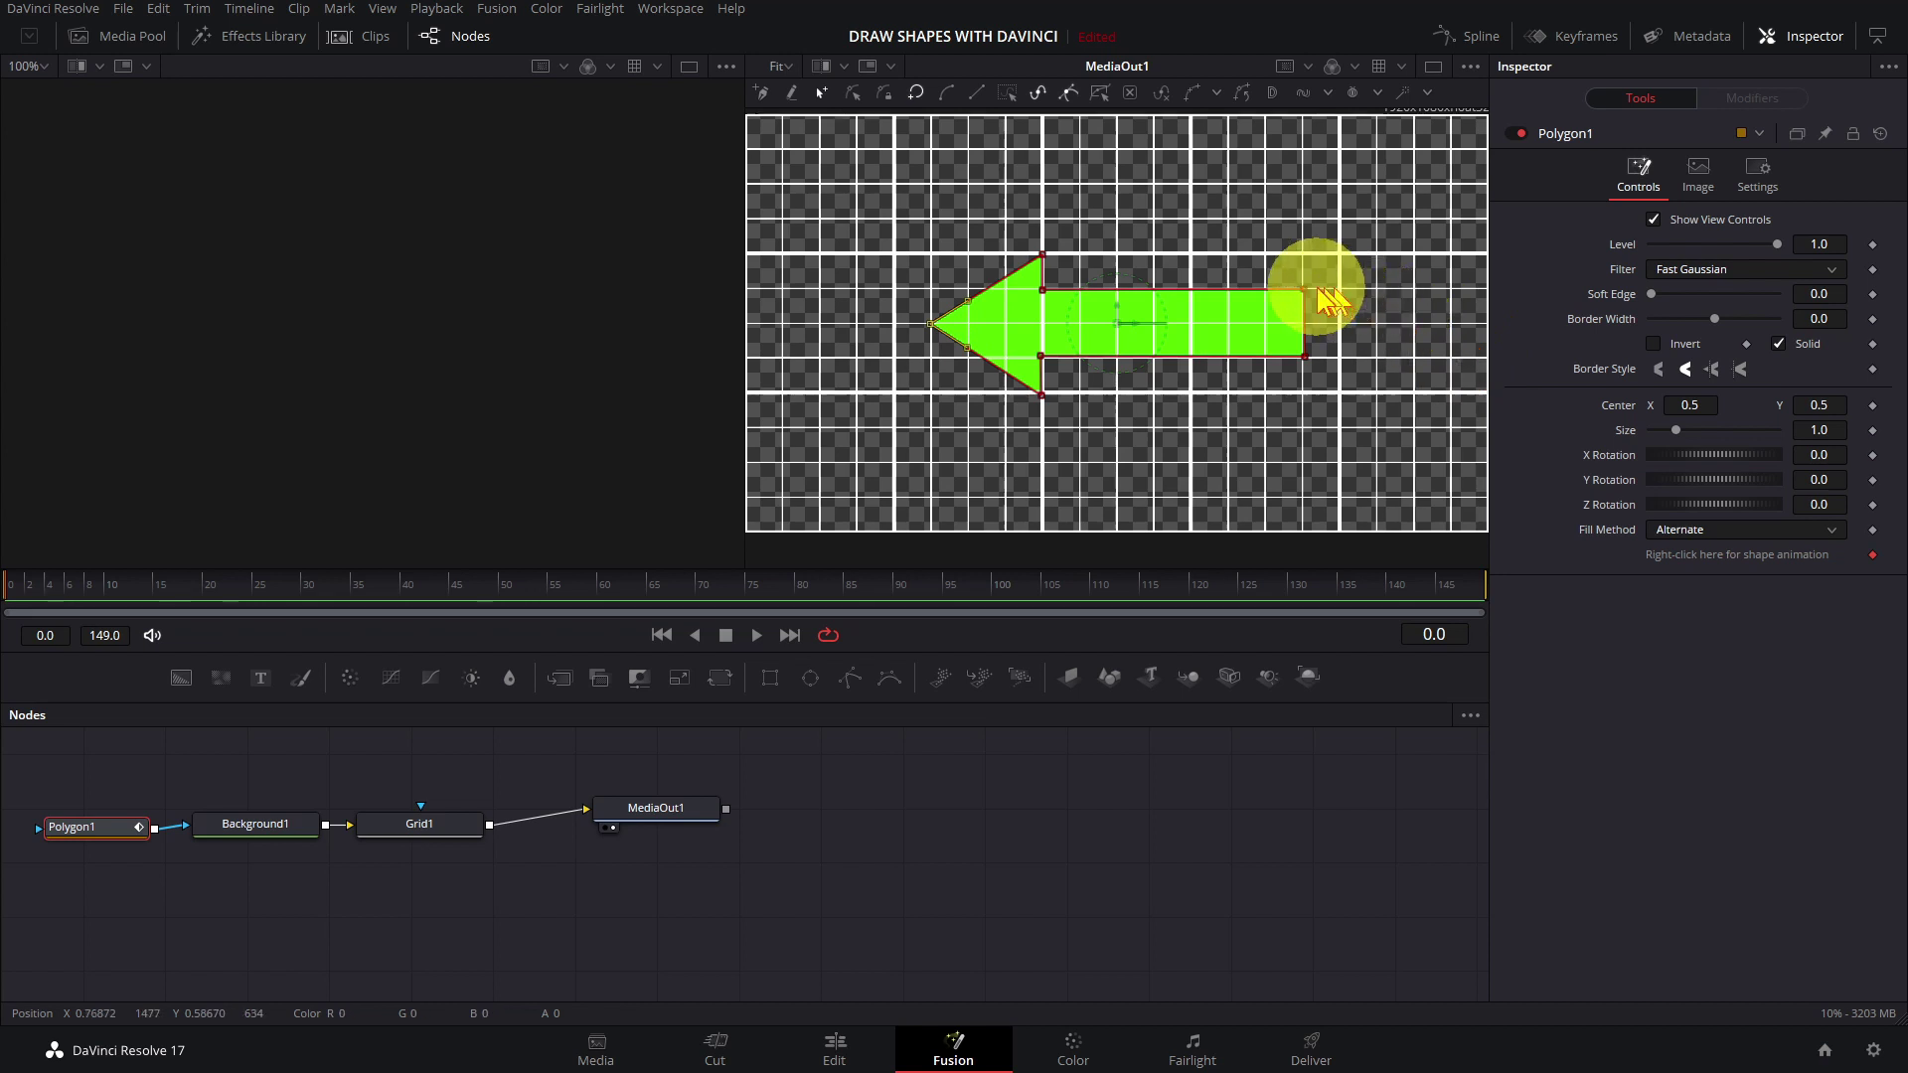
{"action": "mouse_move", "coordinate": [1302, 293]}
{"action": "left_mouse_down"}
{"action": "mouse_move", "coordinate": [1442, 291]}
{"action": "mouse_move", "coordinate": [1306, 294]}
{"action": "left_mouse_up"}
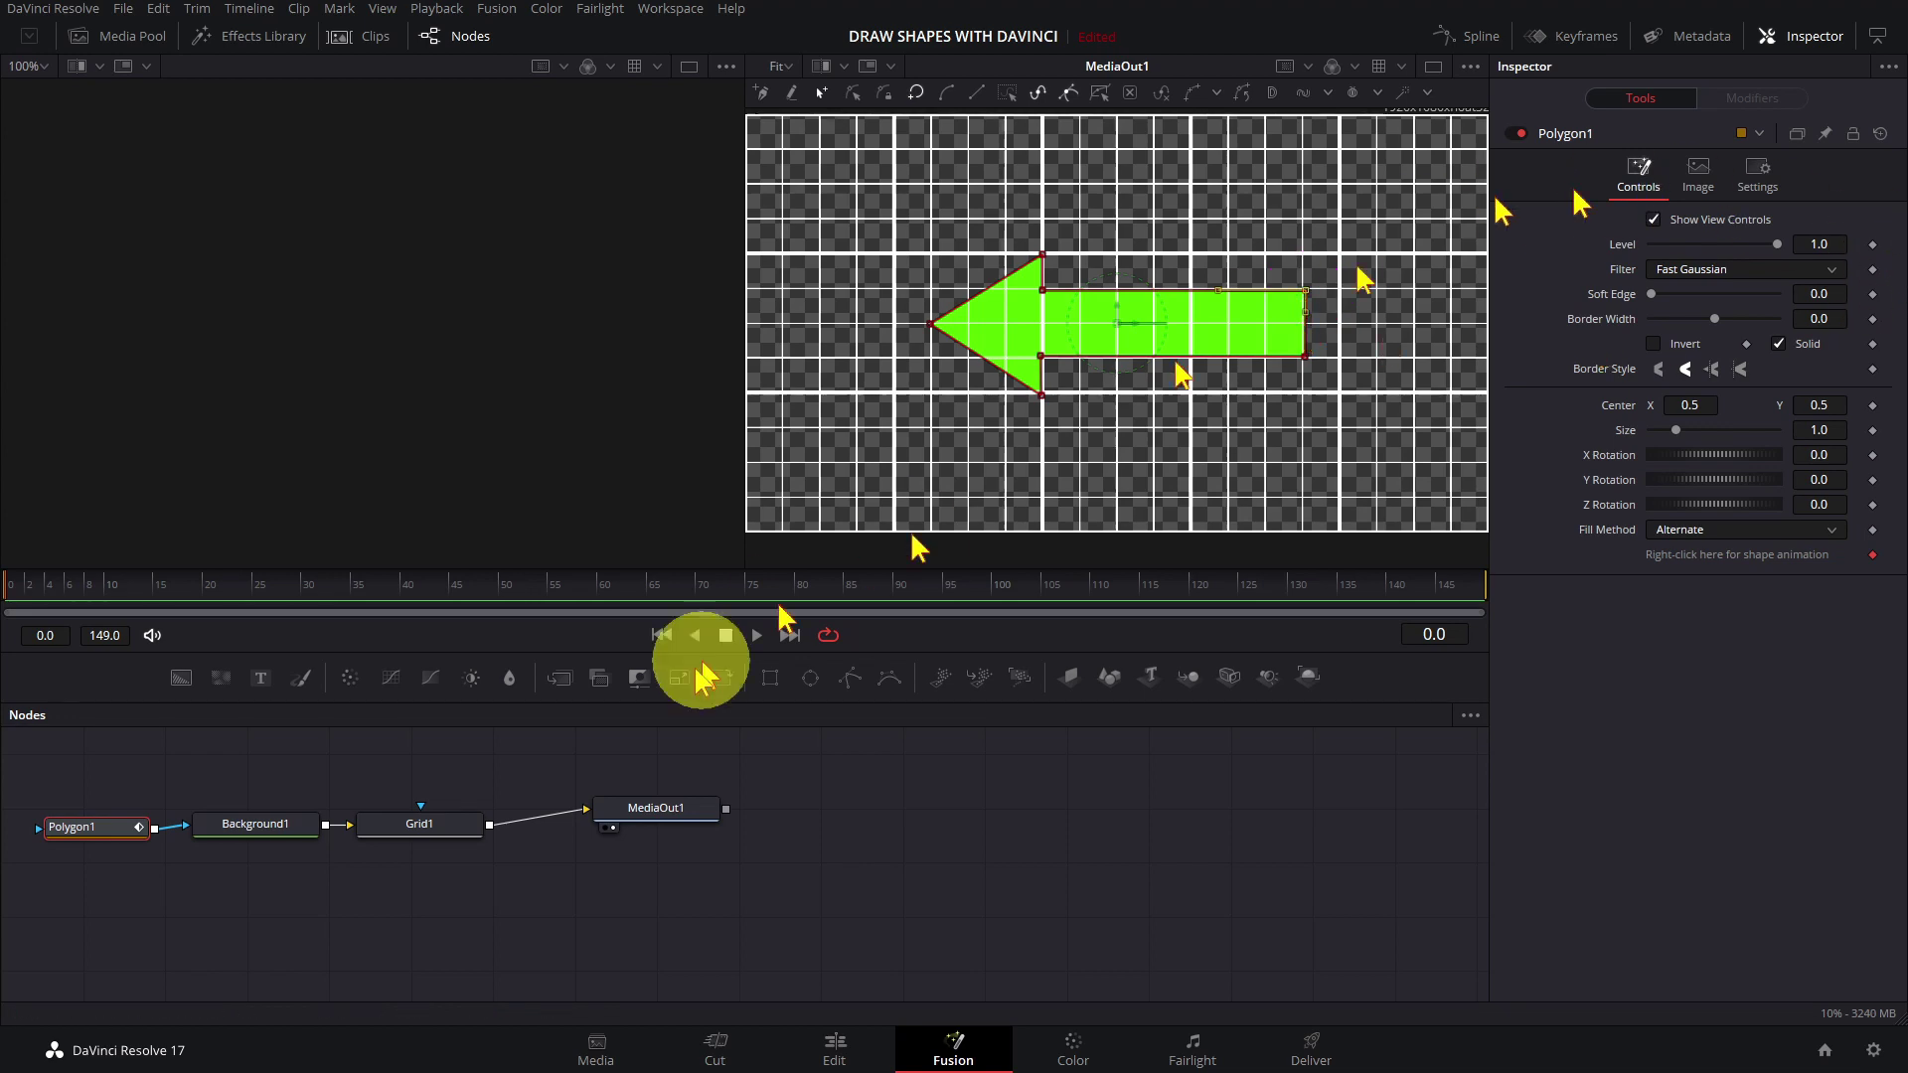
{"action": "left_click", "coordinate": [421, 824]}
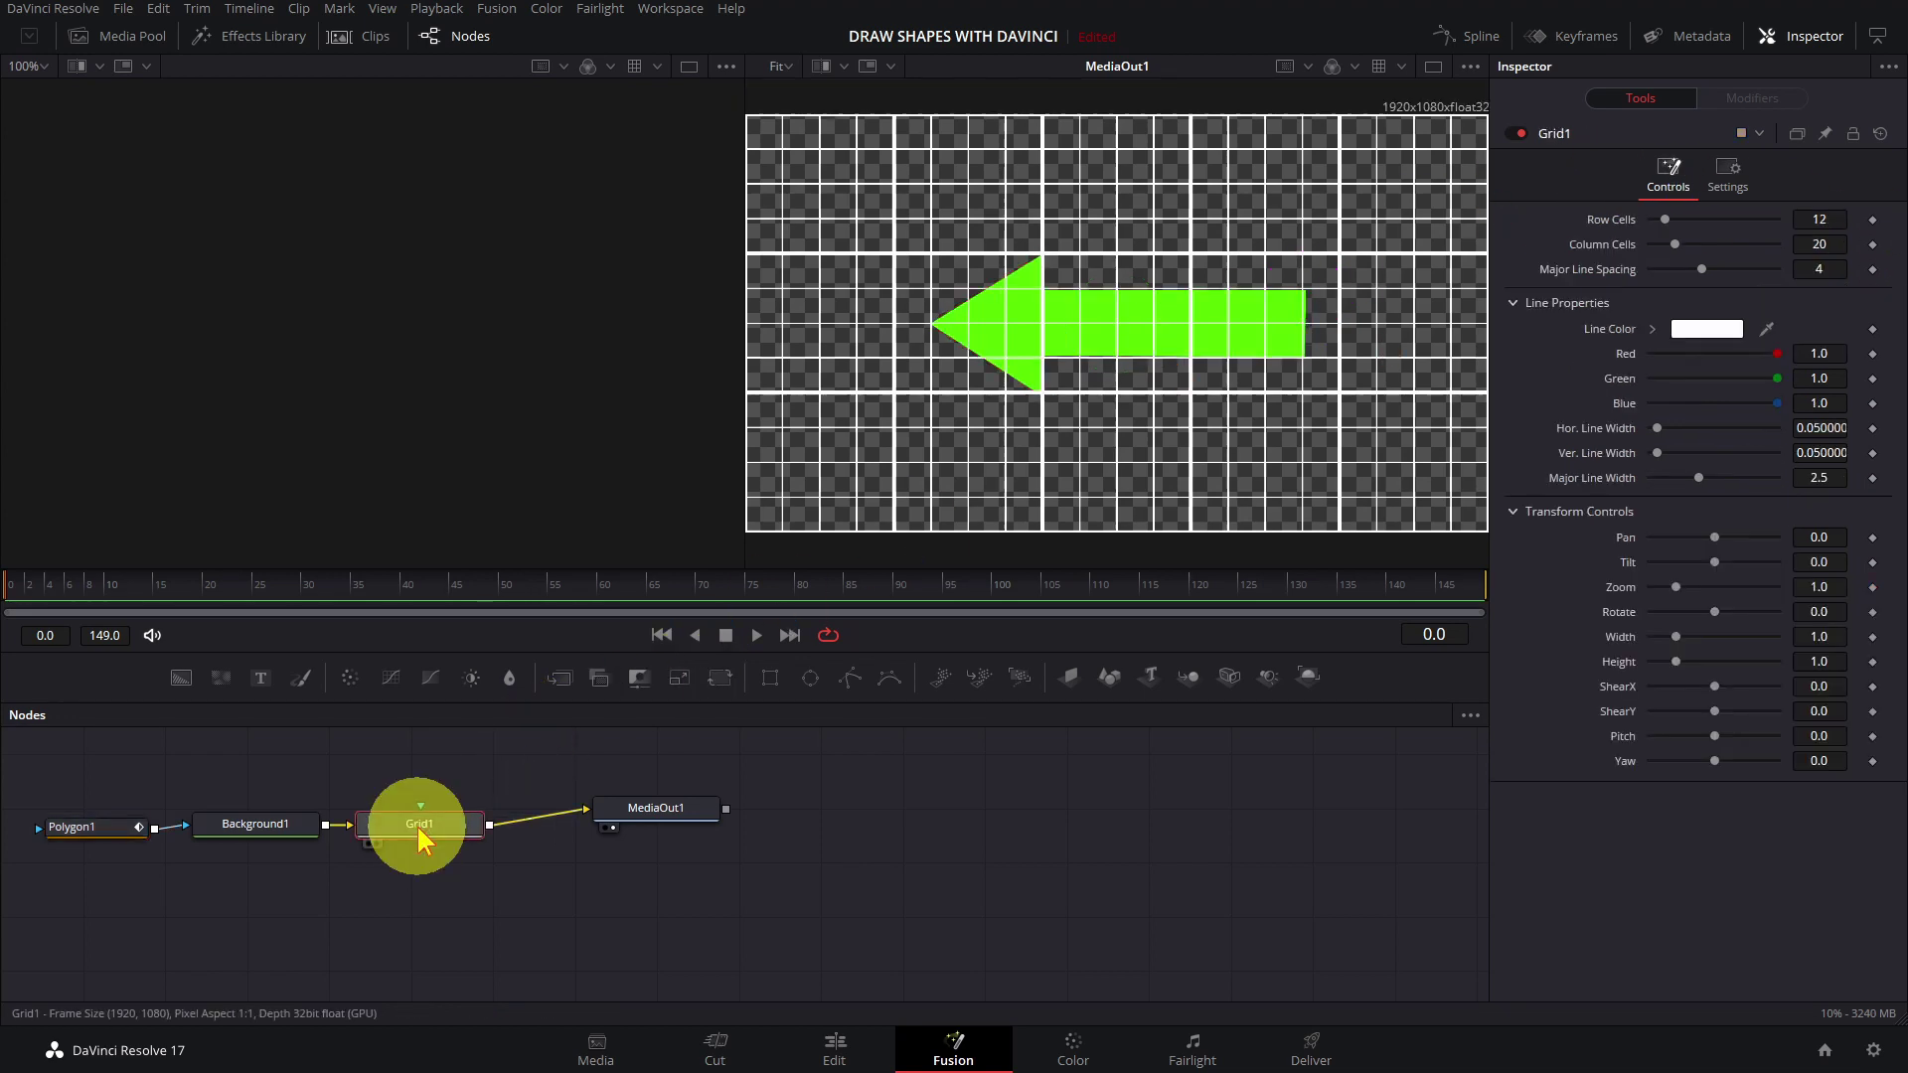
{"action": "key", "text": "Delete"}
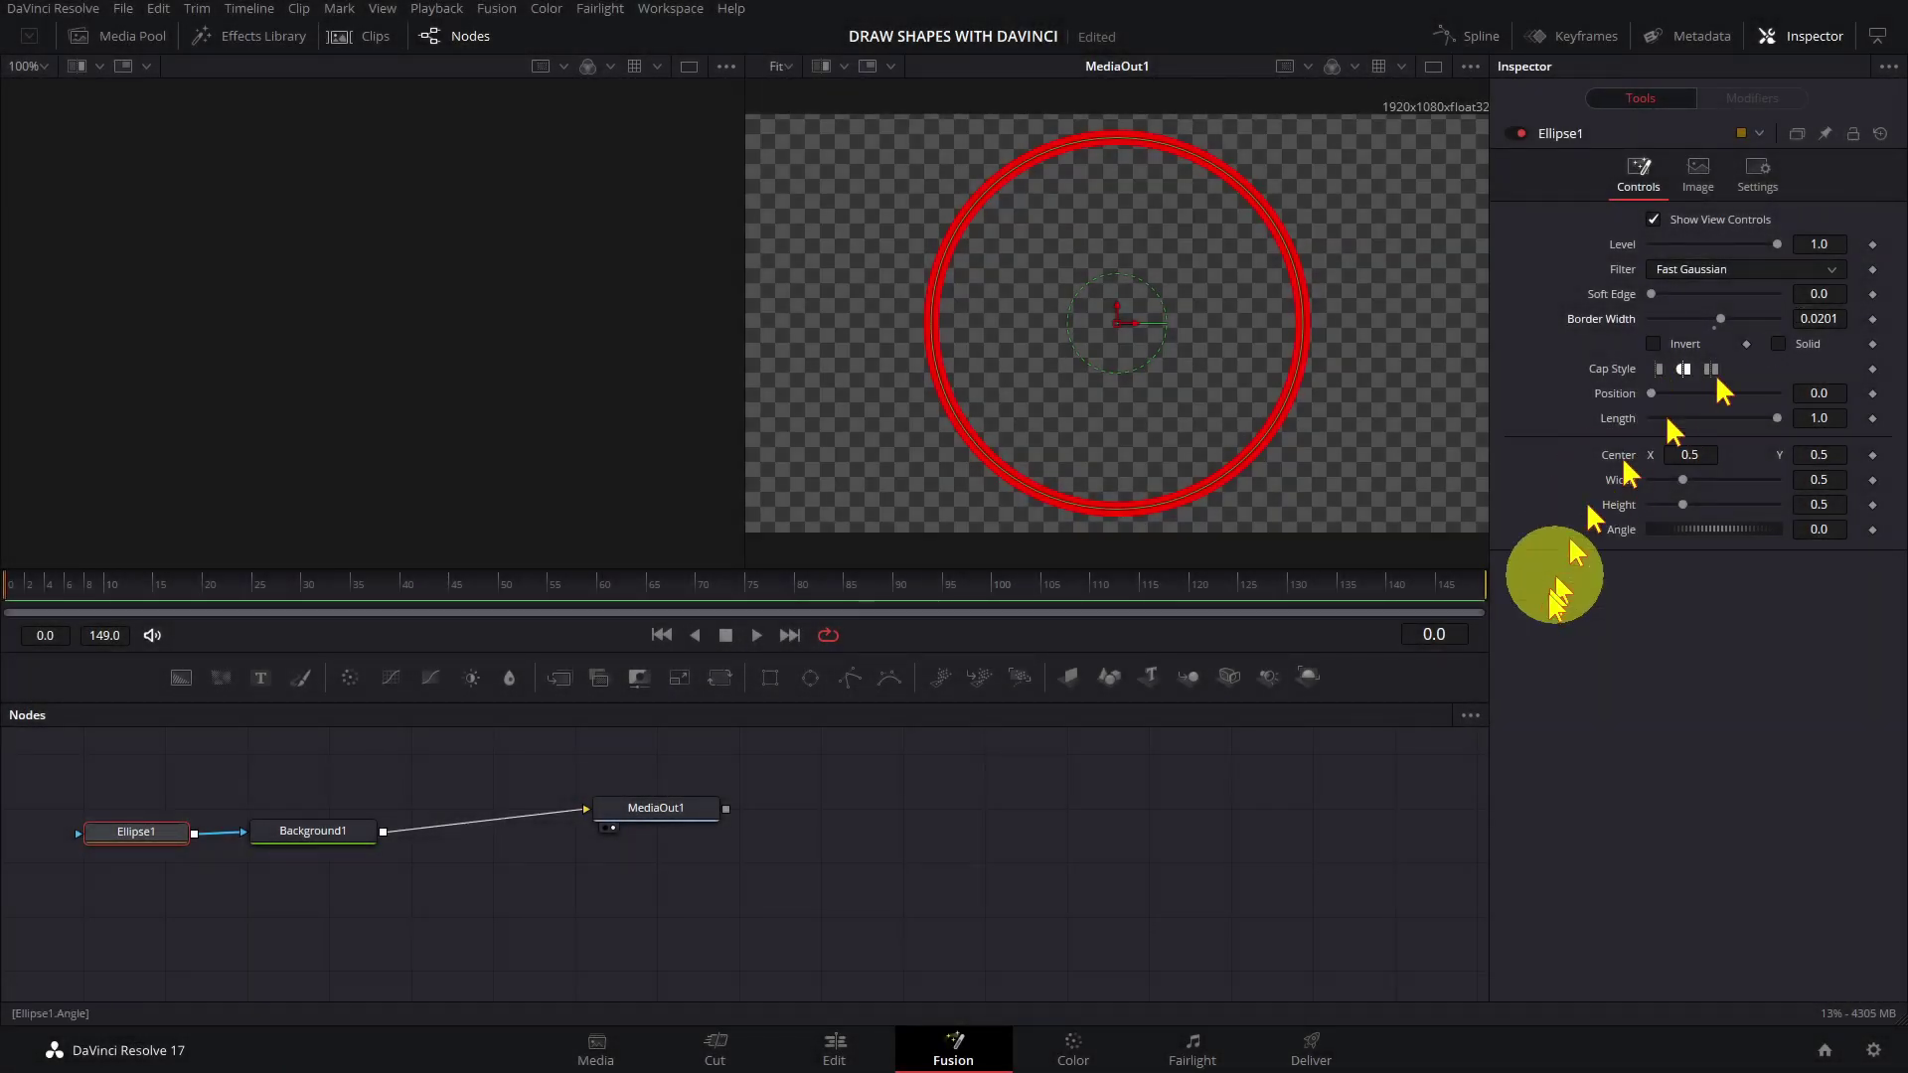
On the Edit page, trim the composition clip's start later on the timeline.
{"action": "left_click", "coordinate": [838, 1048]}
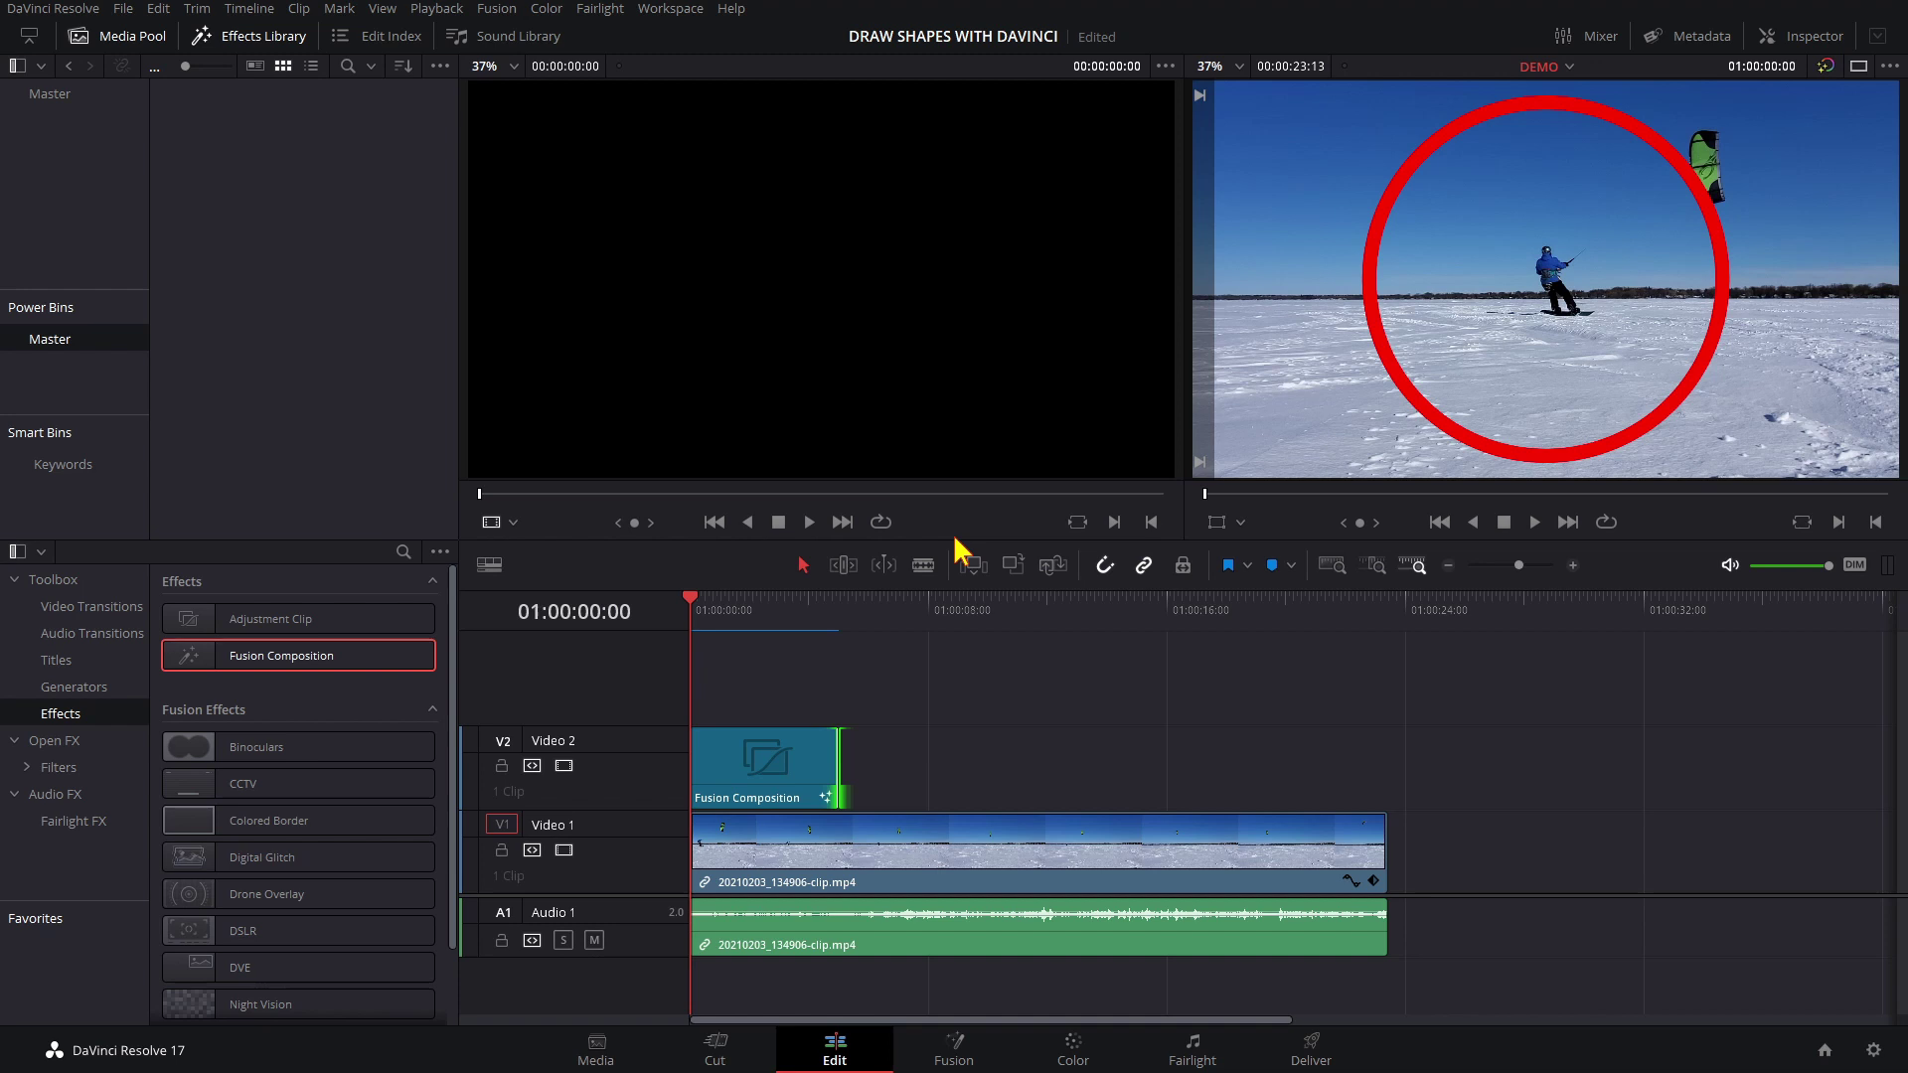
{"action": "left_click", "coordinate": [702, 766]}
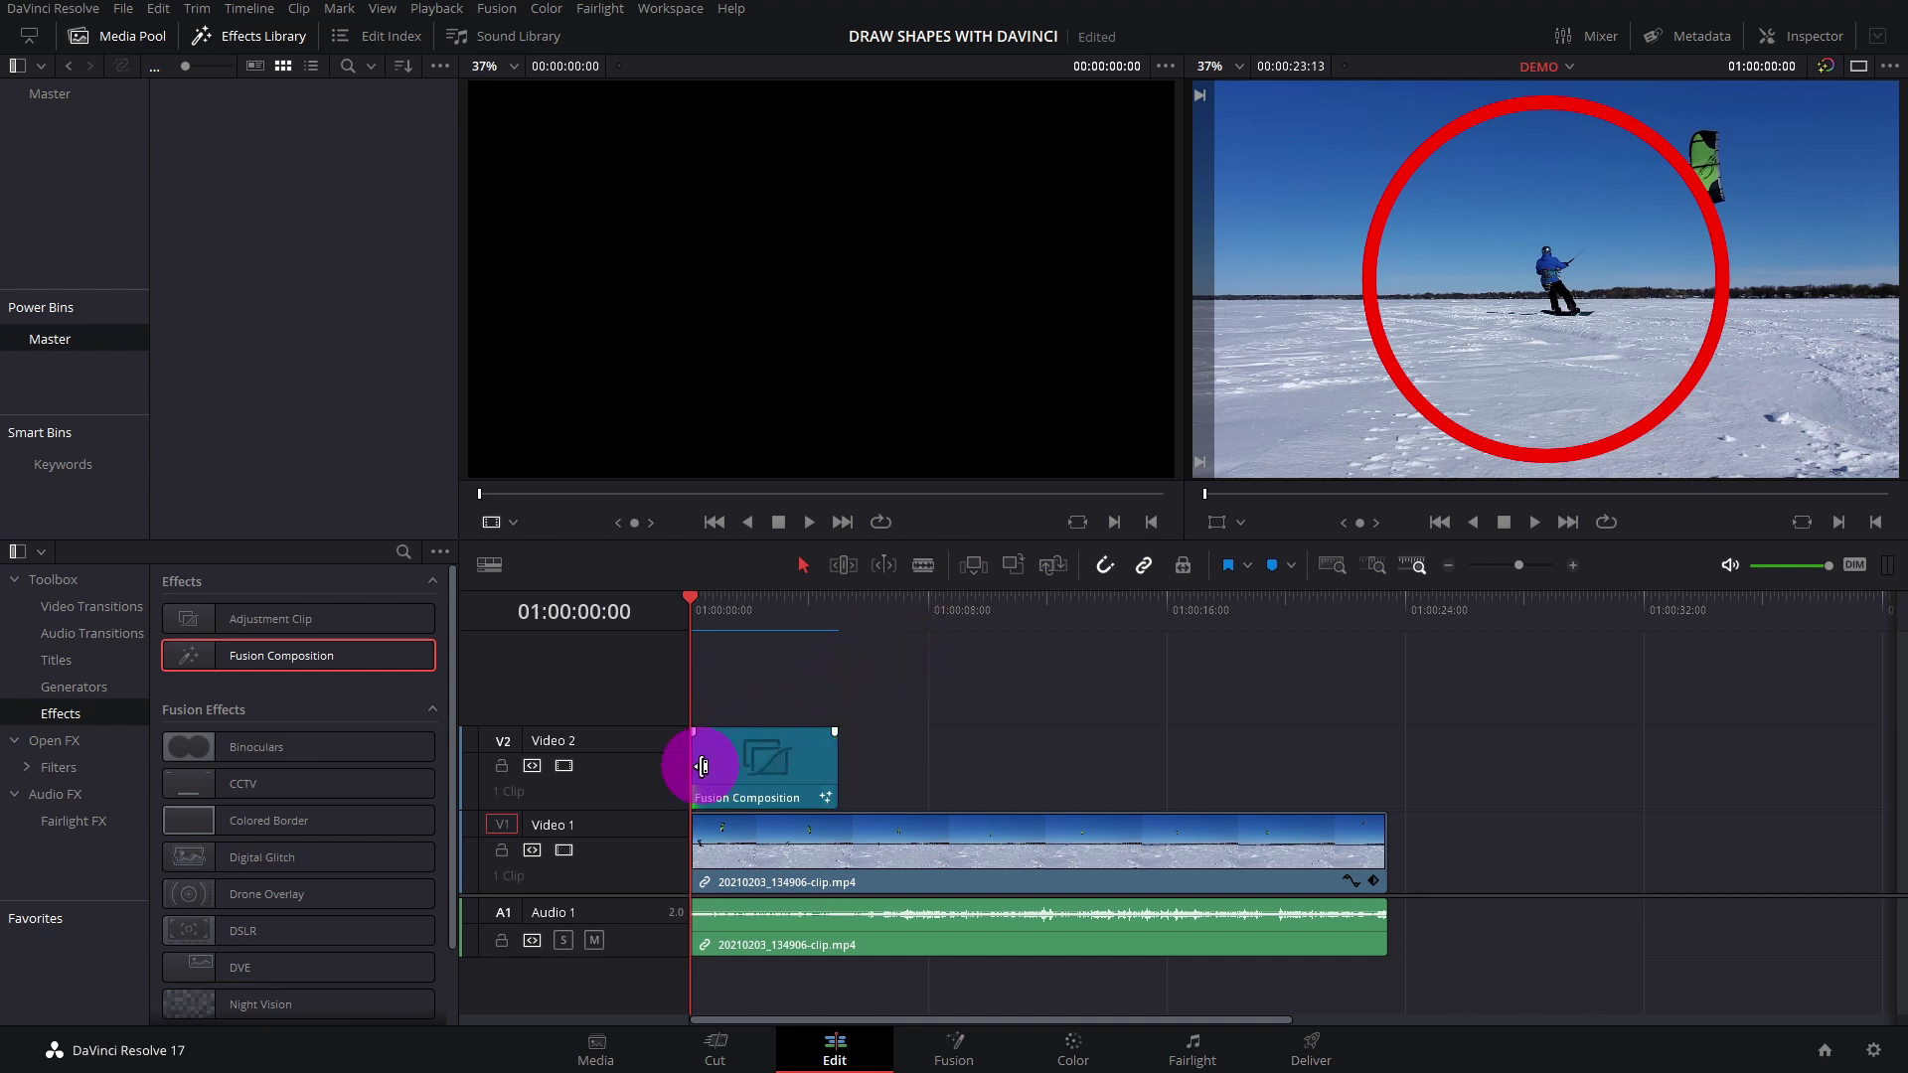
{"action": "left_click_drag", "start_coordinate": [717, 766], "coordinate": [818, 757]}
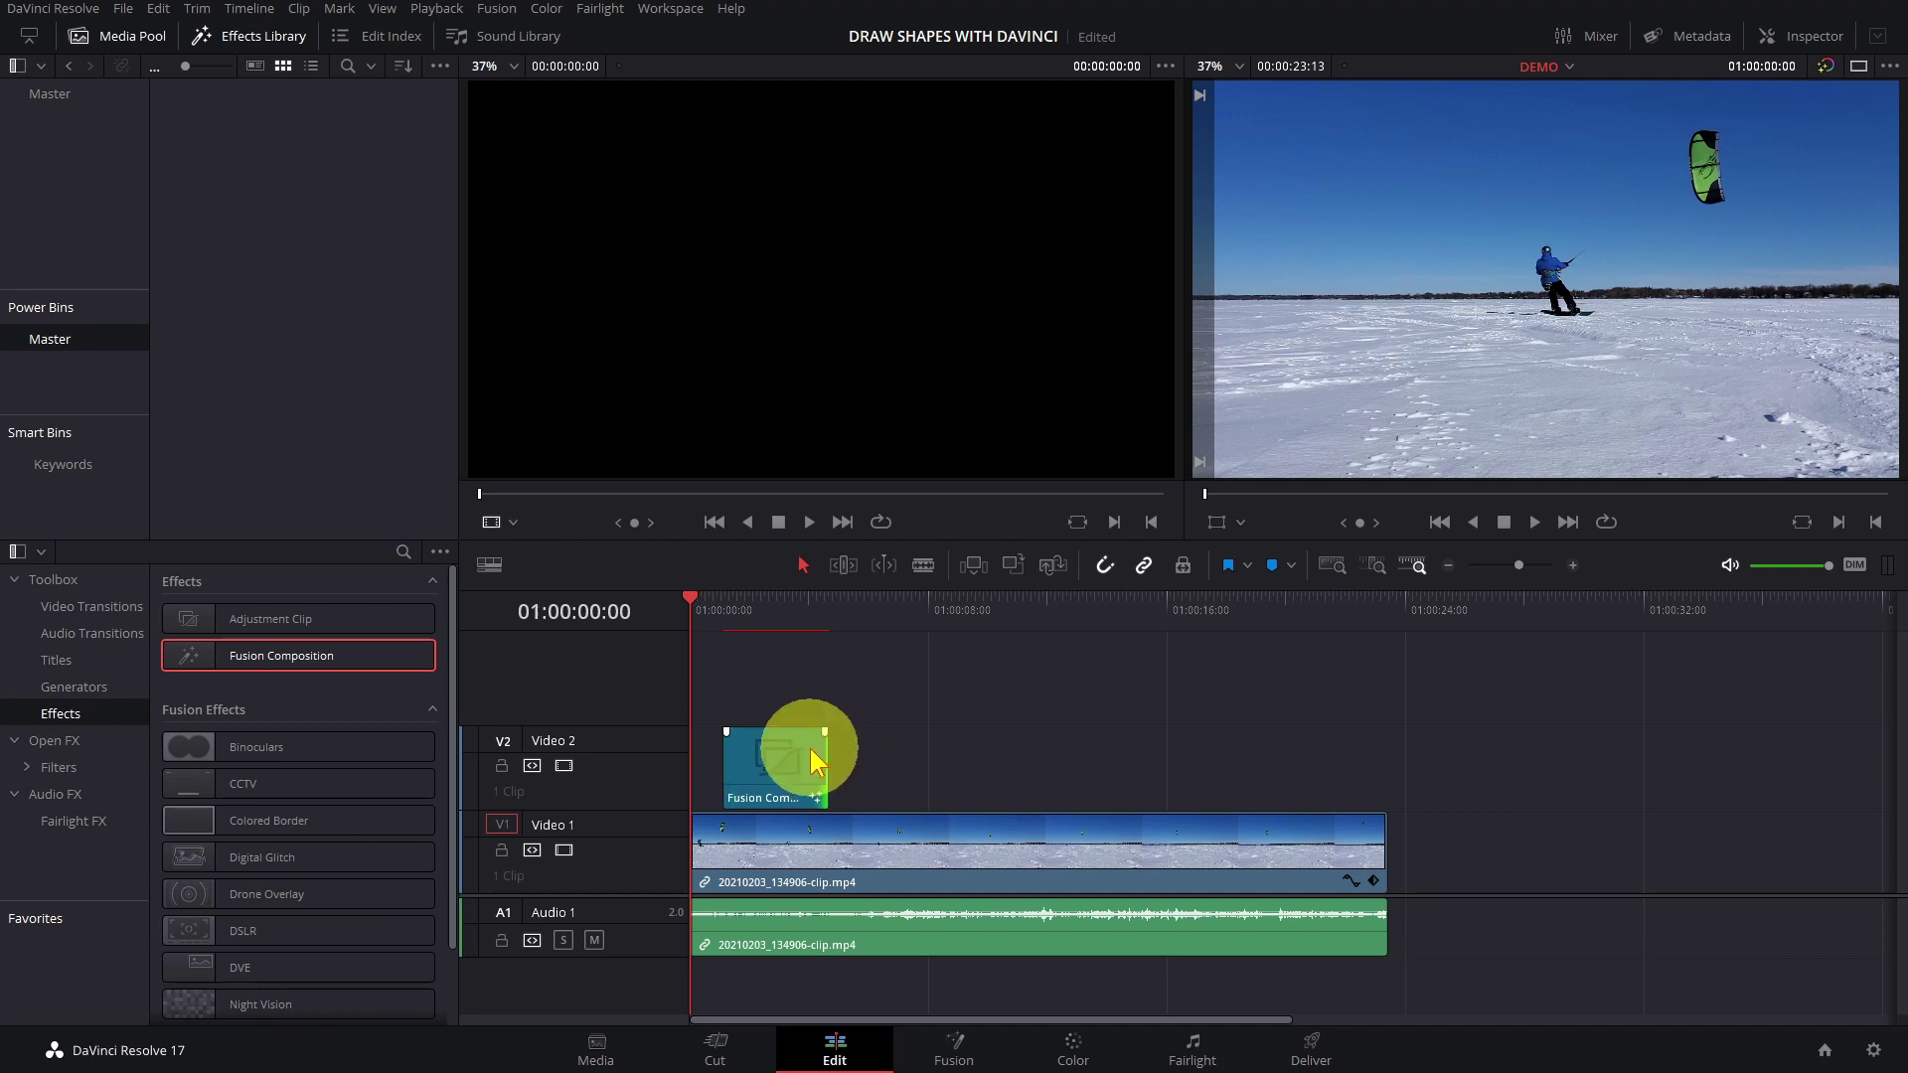
Play the timeline to preview the red circle overlay, then park on a frame showing it.
{"action": "key", "text": "space"}
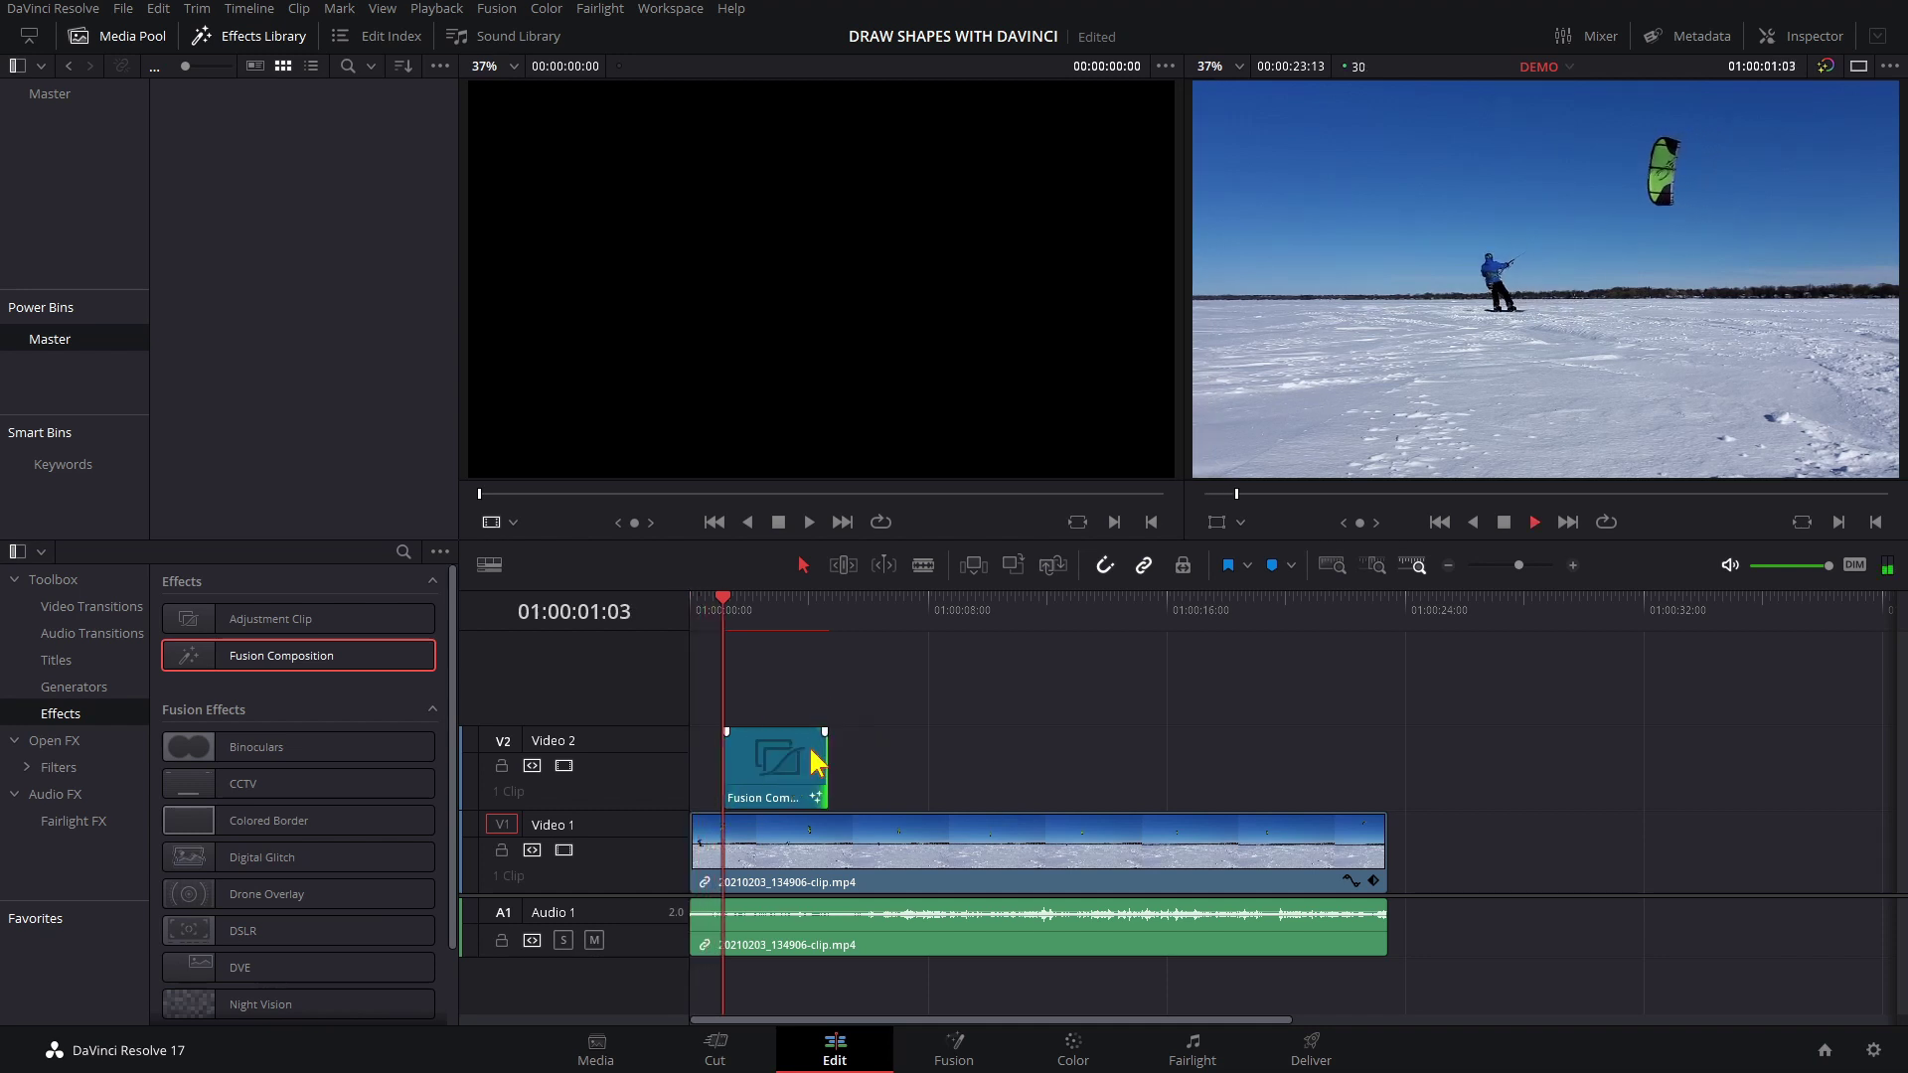
{"action": "left_click", "coordinate": [811, 762]}
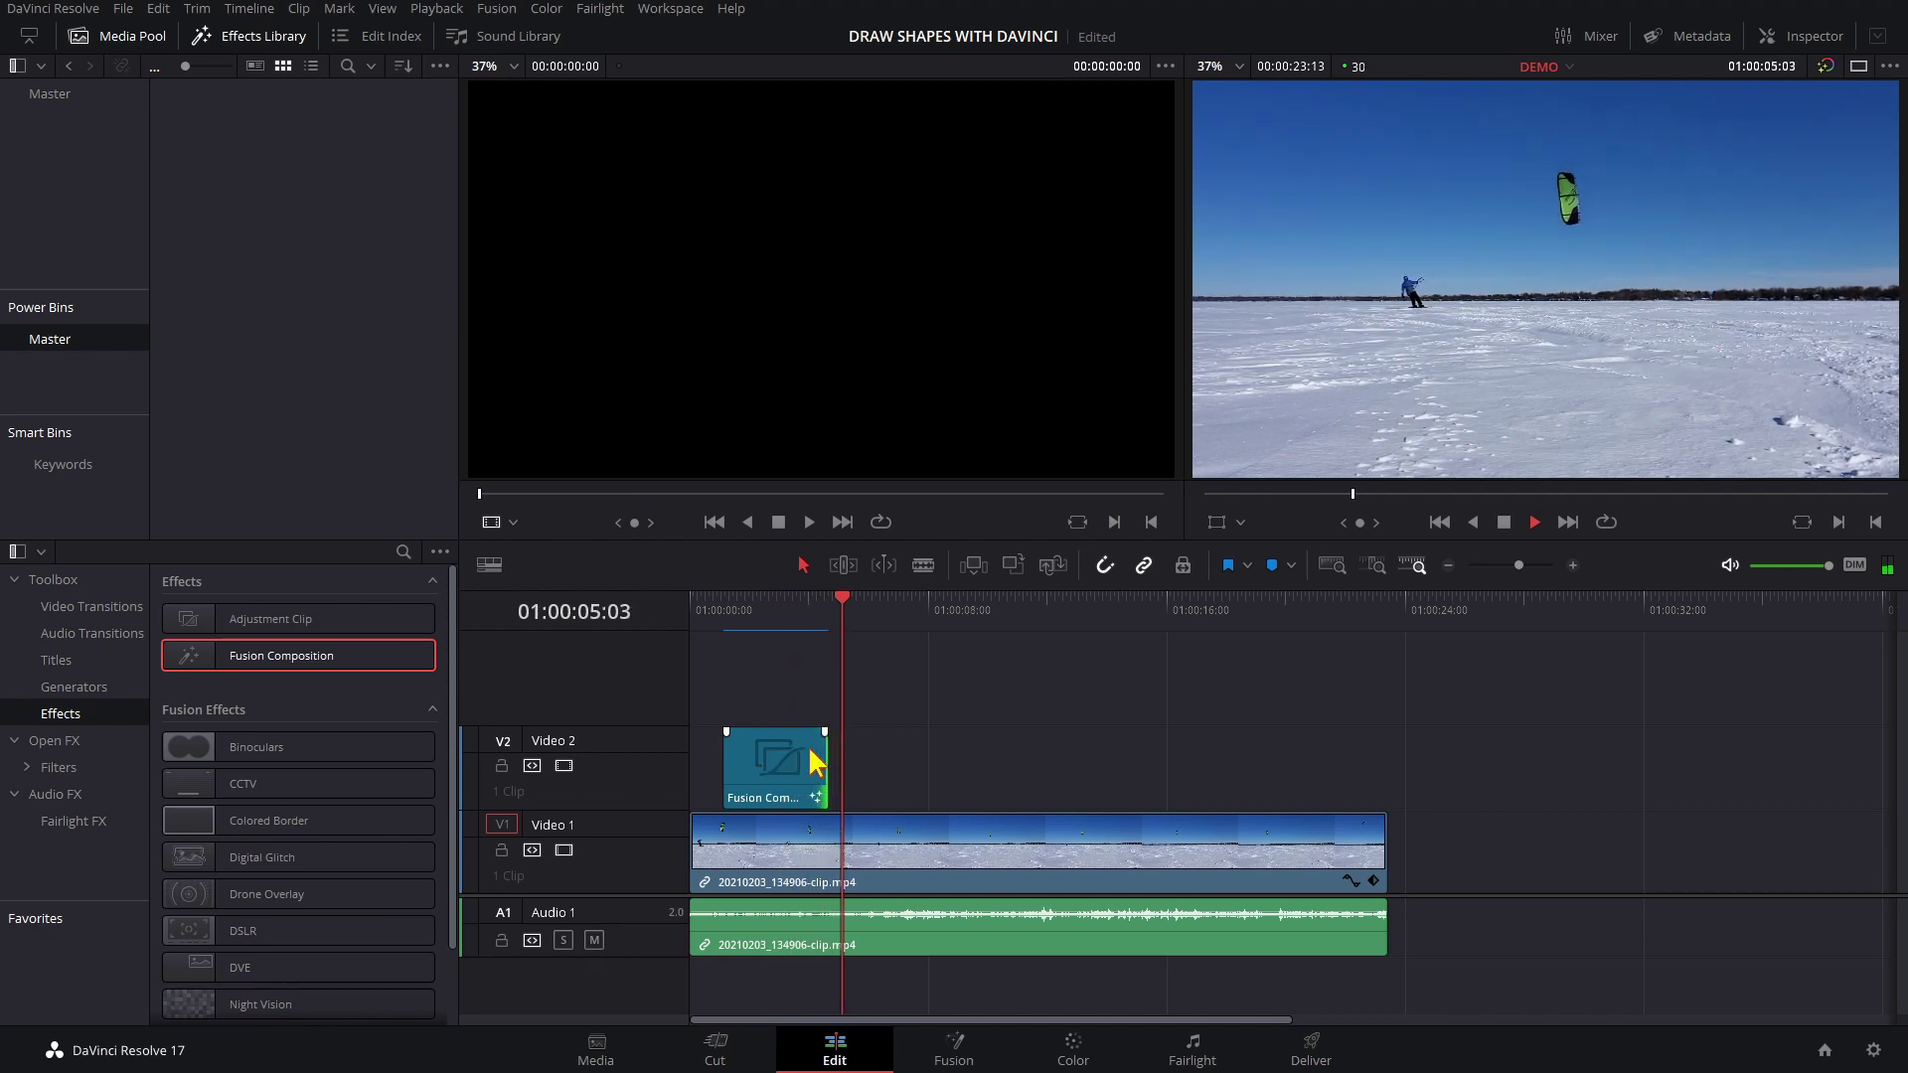
{"action": "key", "text": "space"}
{"action": "left_click", "coordinate": [723, 608]}
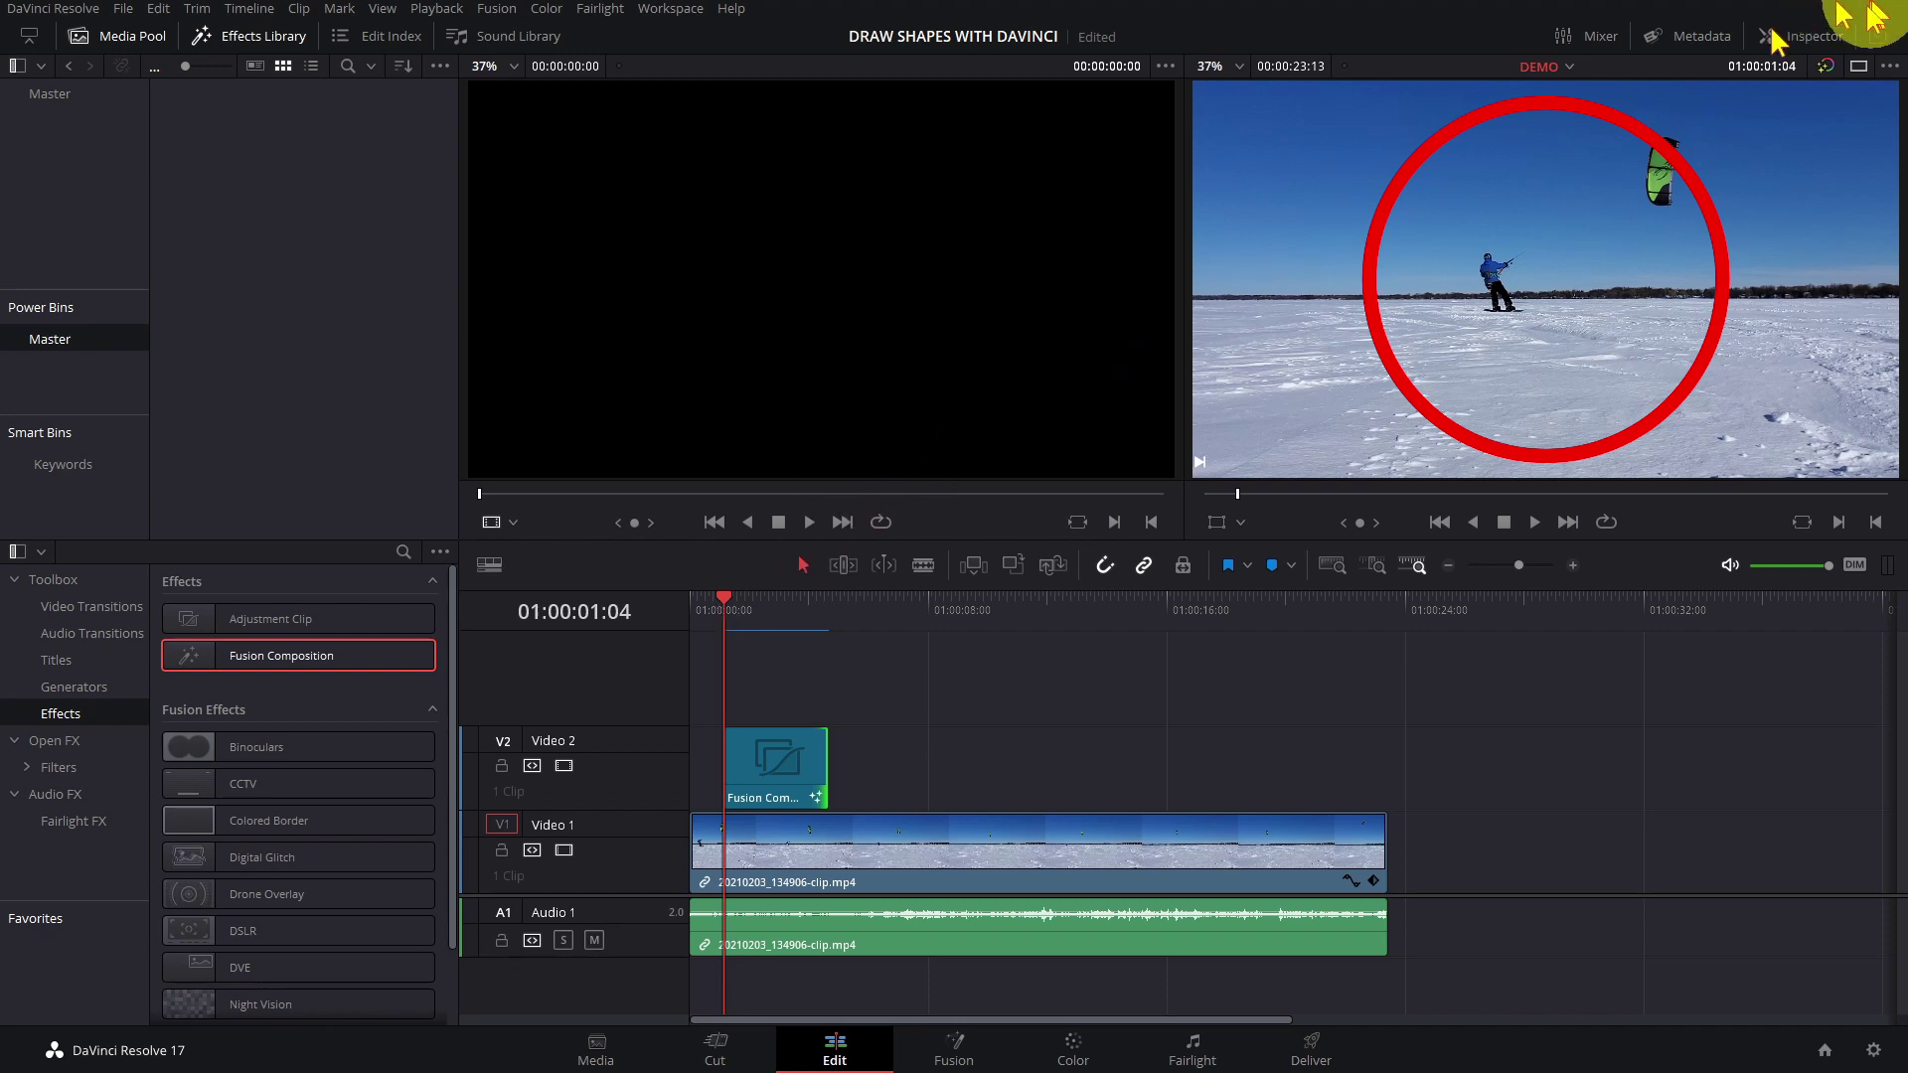
In the Inspector, shrink the circle to zoom 0.480 at X -101, keyframing Zoom and Position.
{"action": "left_click", "coordinate": [1808, 40]}
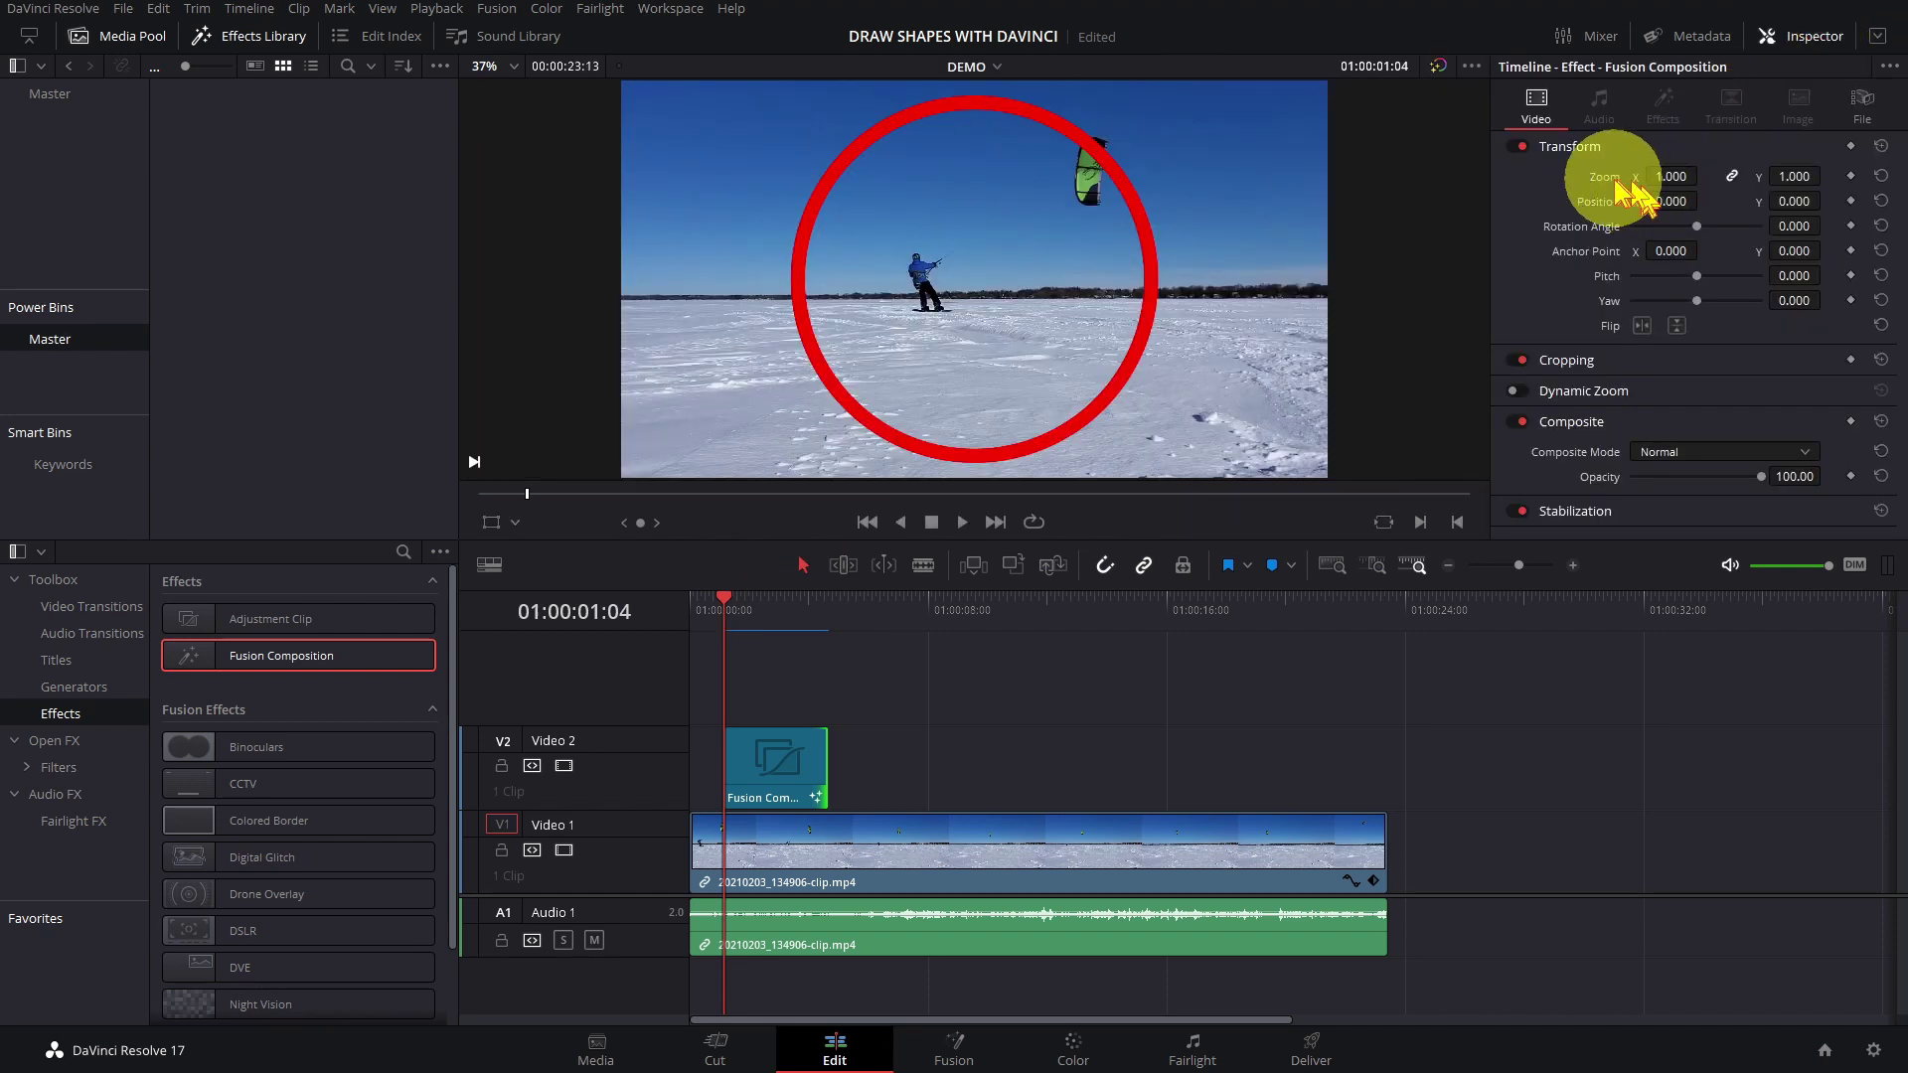
{"action": "mouse_move", "coordinate": [1669, 176]}
{"action": "left_mouse_down"}
{"action": "mouse_move", "coordinate": [1703, 172]}
{"action": "mouse_move", "coordinate": [1576, 201]}
{"action": "mouse_move", "coordinate": [1649, 177]}
{"action": "left_mouse_up"}
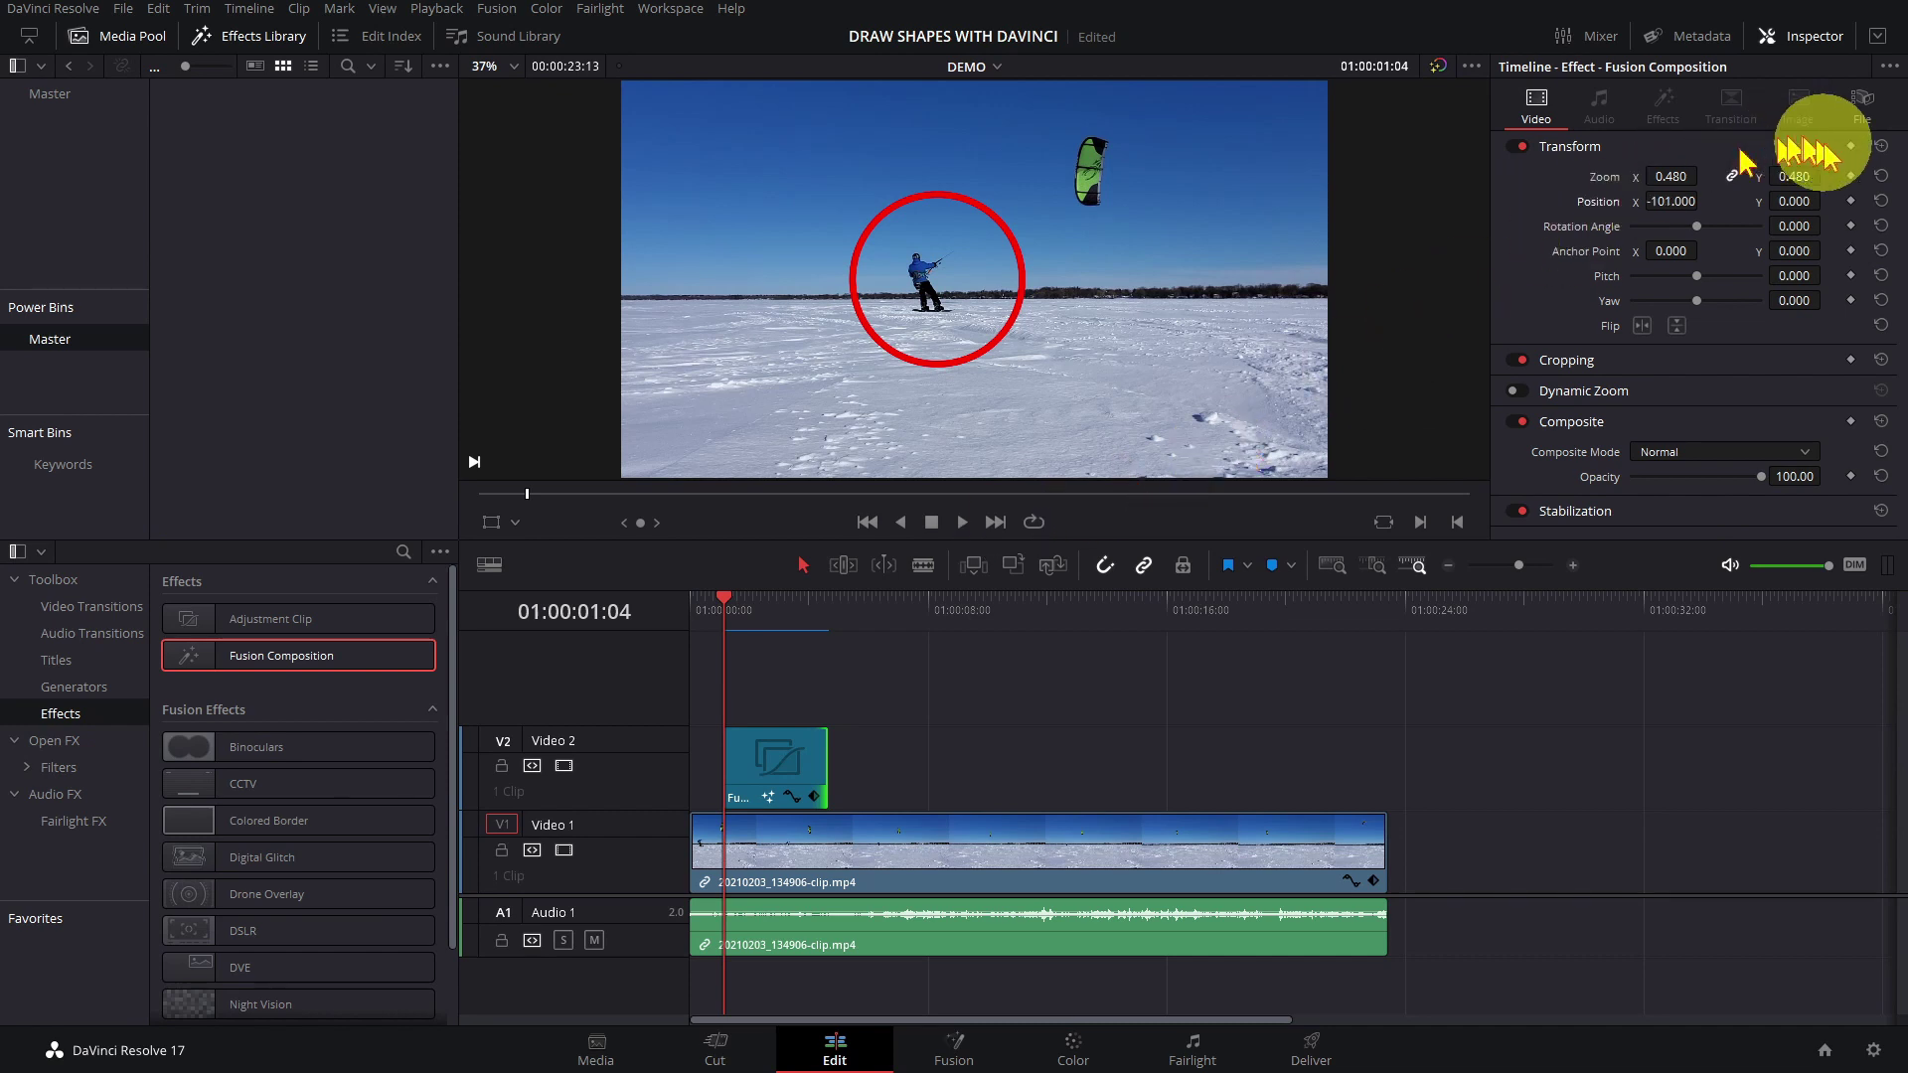
{"action": "left_click", "coordinate": [1850, 176]}
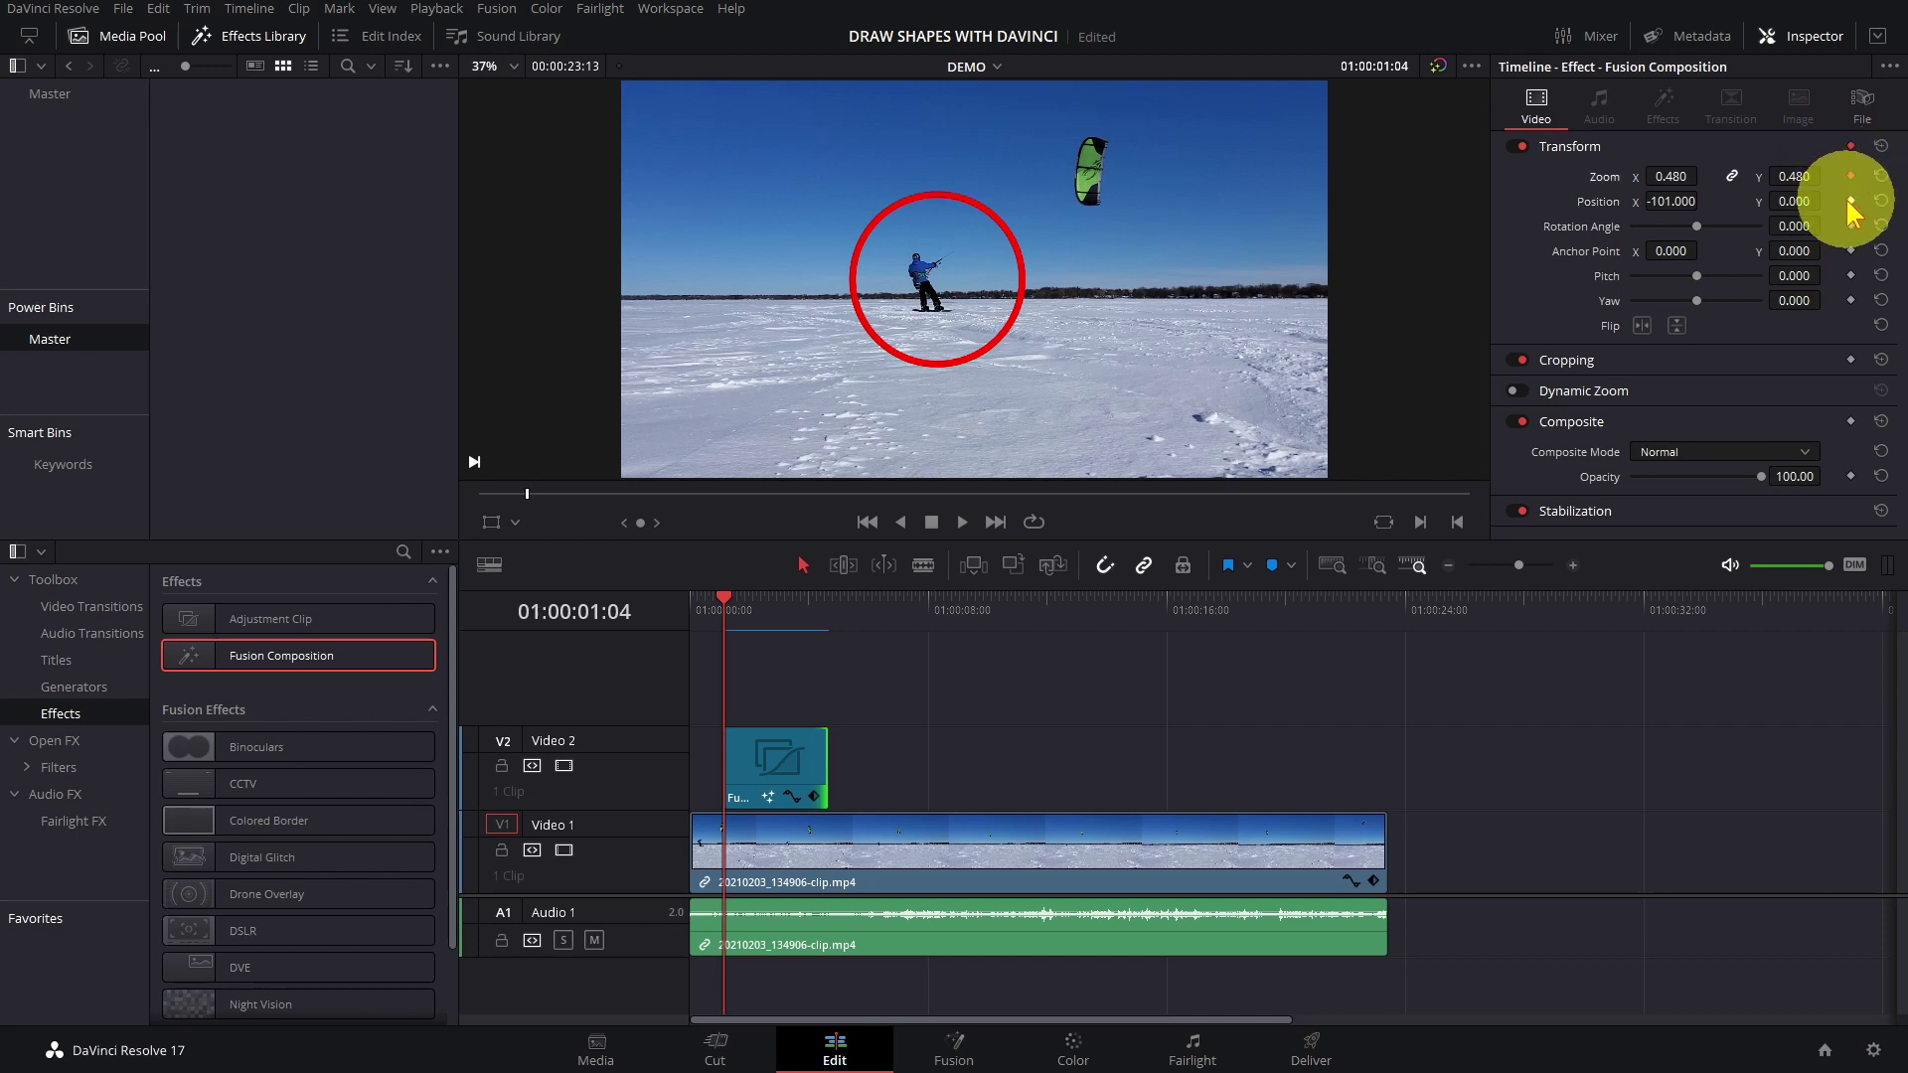
{"action": "left_click", "coordinate": [1850, 201]}
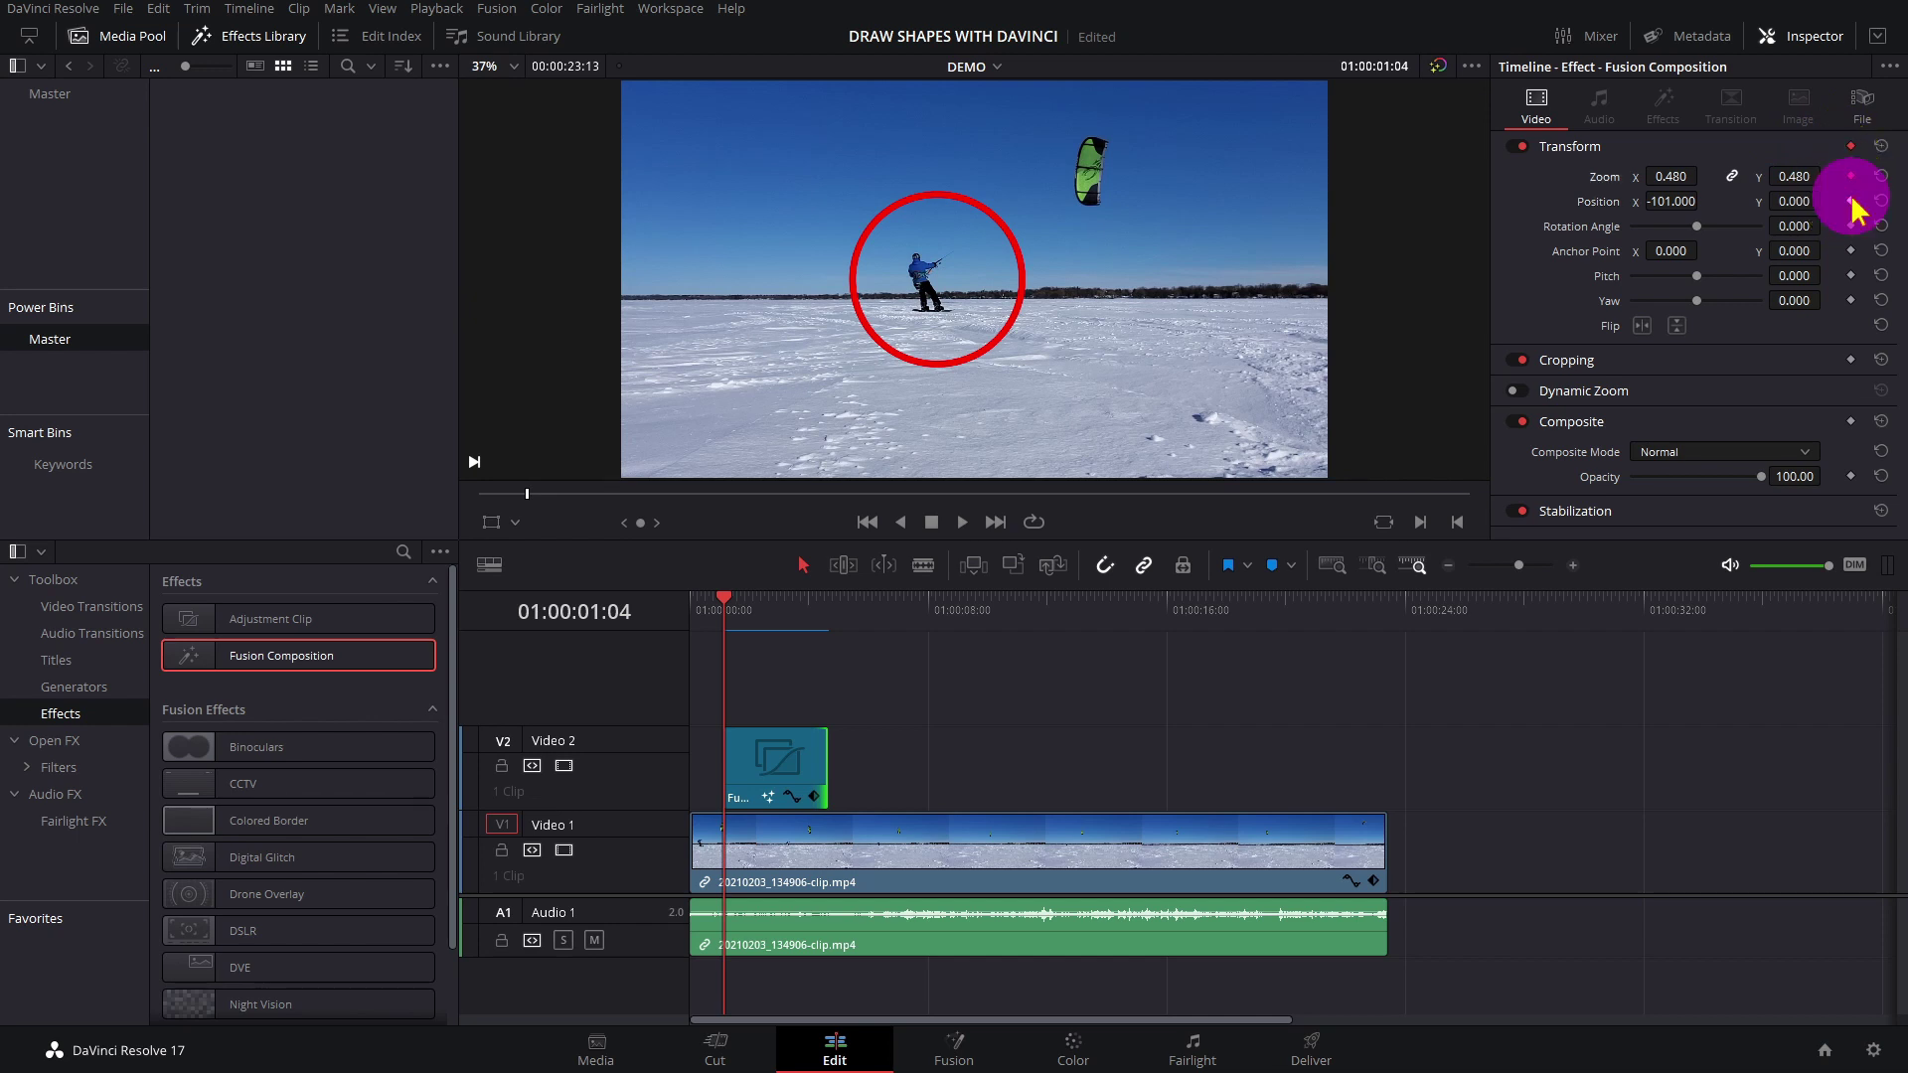
{"action": "left_click", "coordinate": [828, 603]}
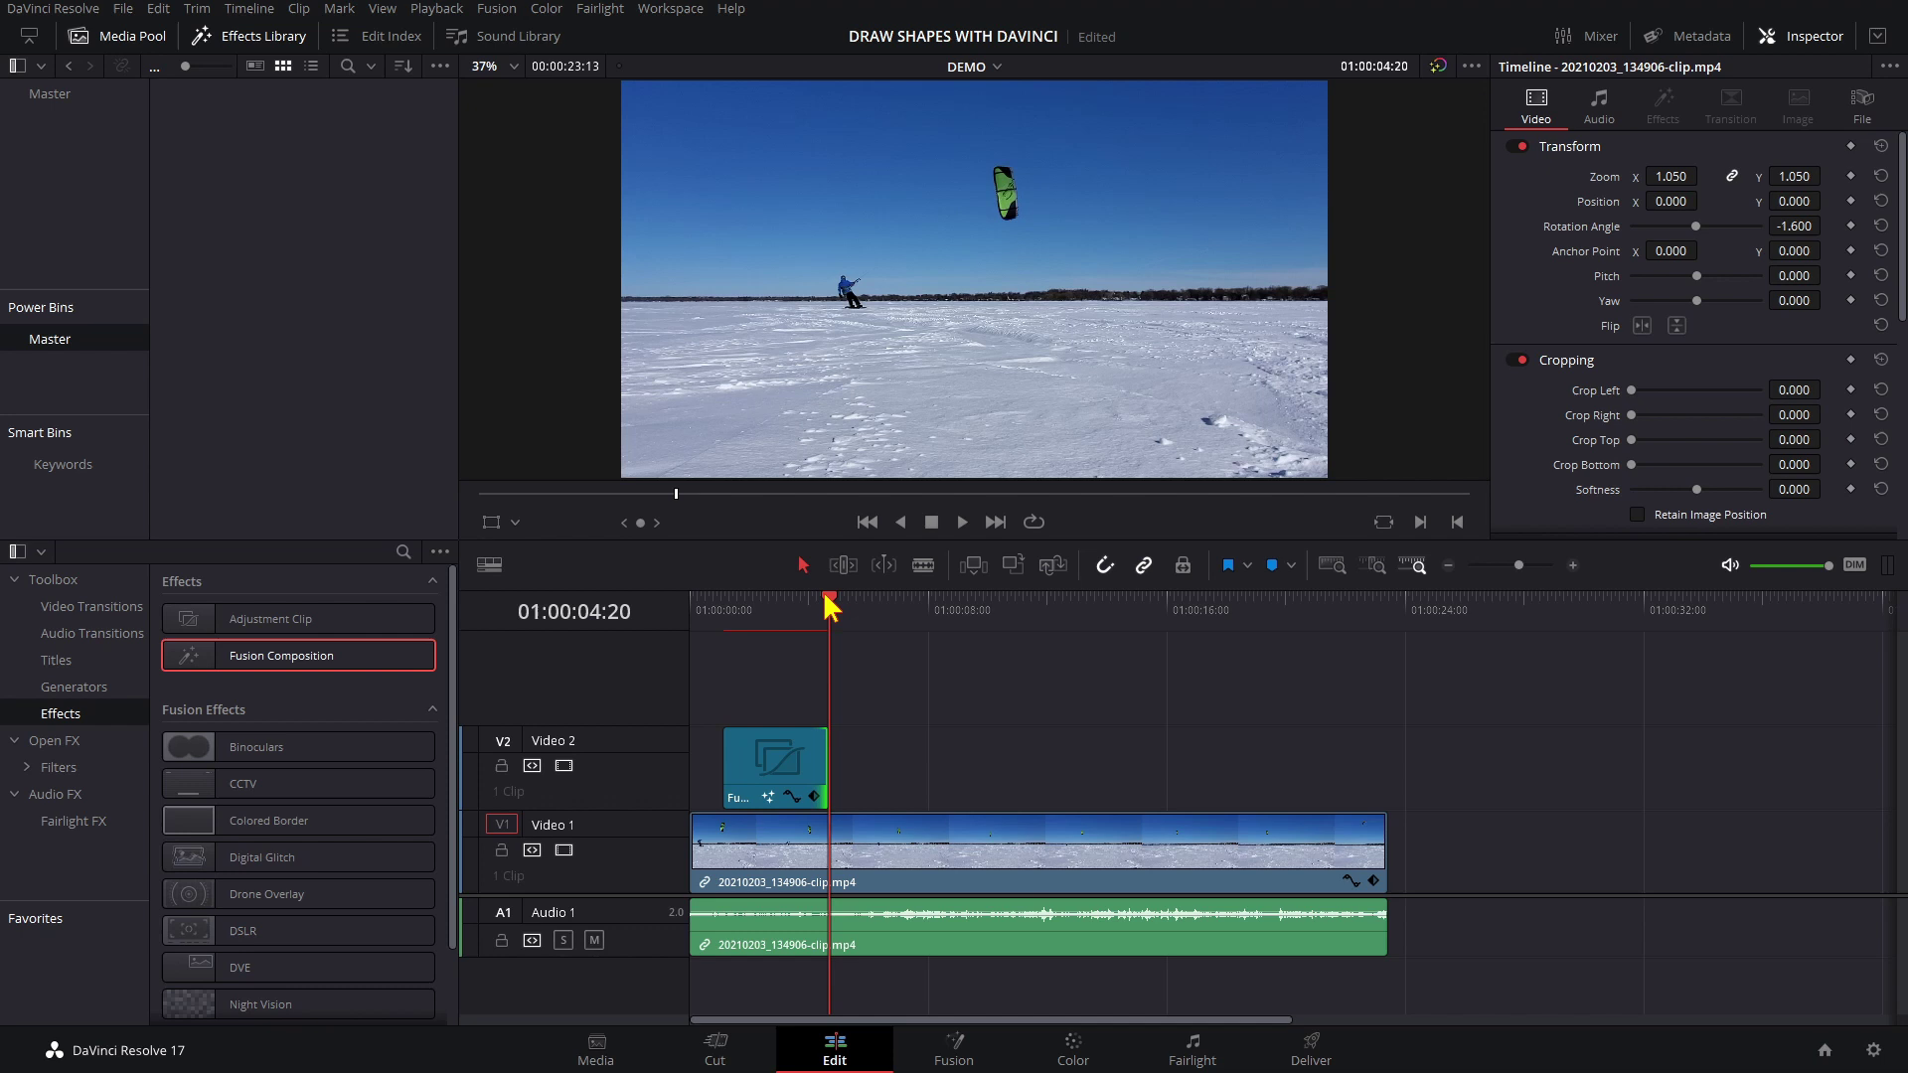
On the clip's last frame, set the circle to zoom 0.250 and Position X -336.
{"action": "key", "text": "Left"}
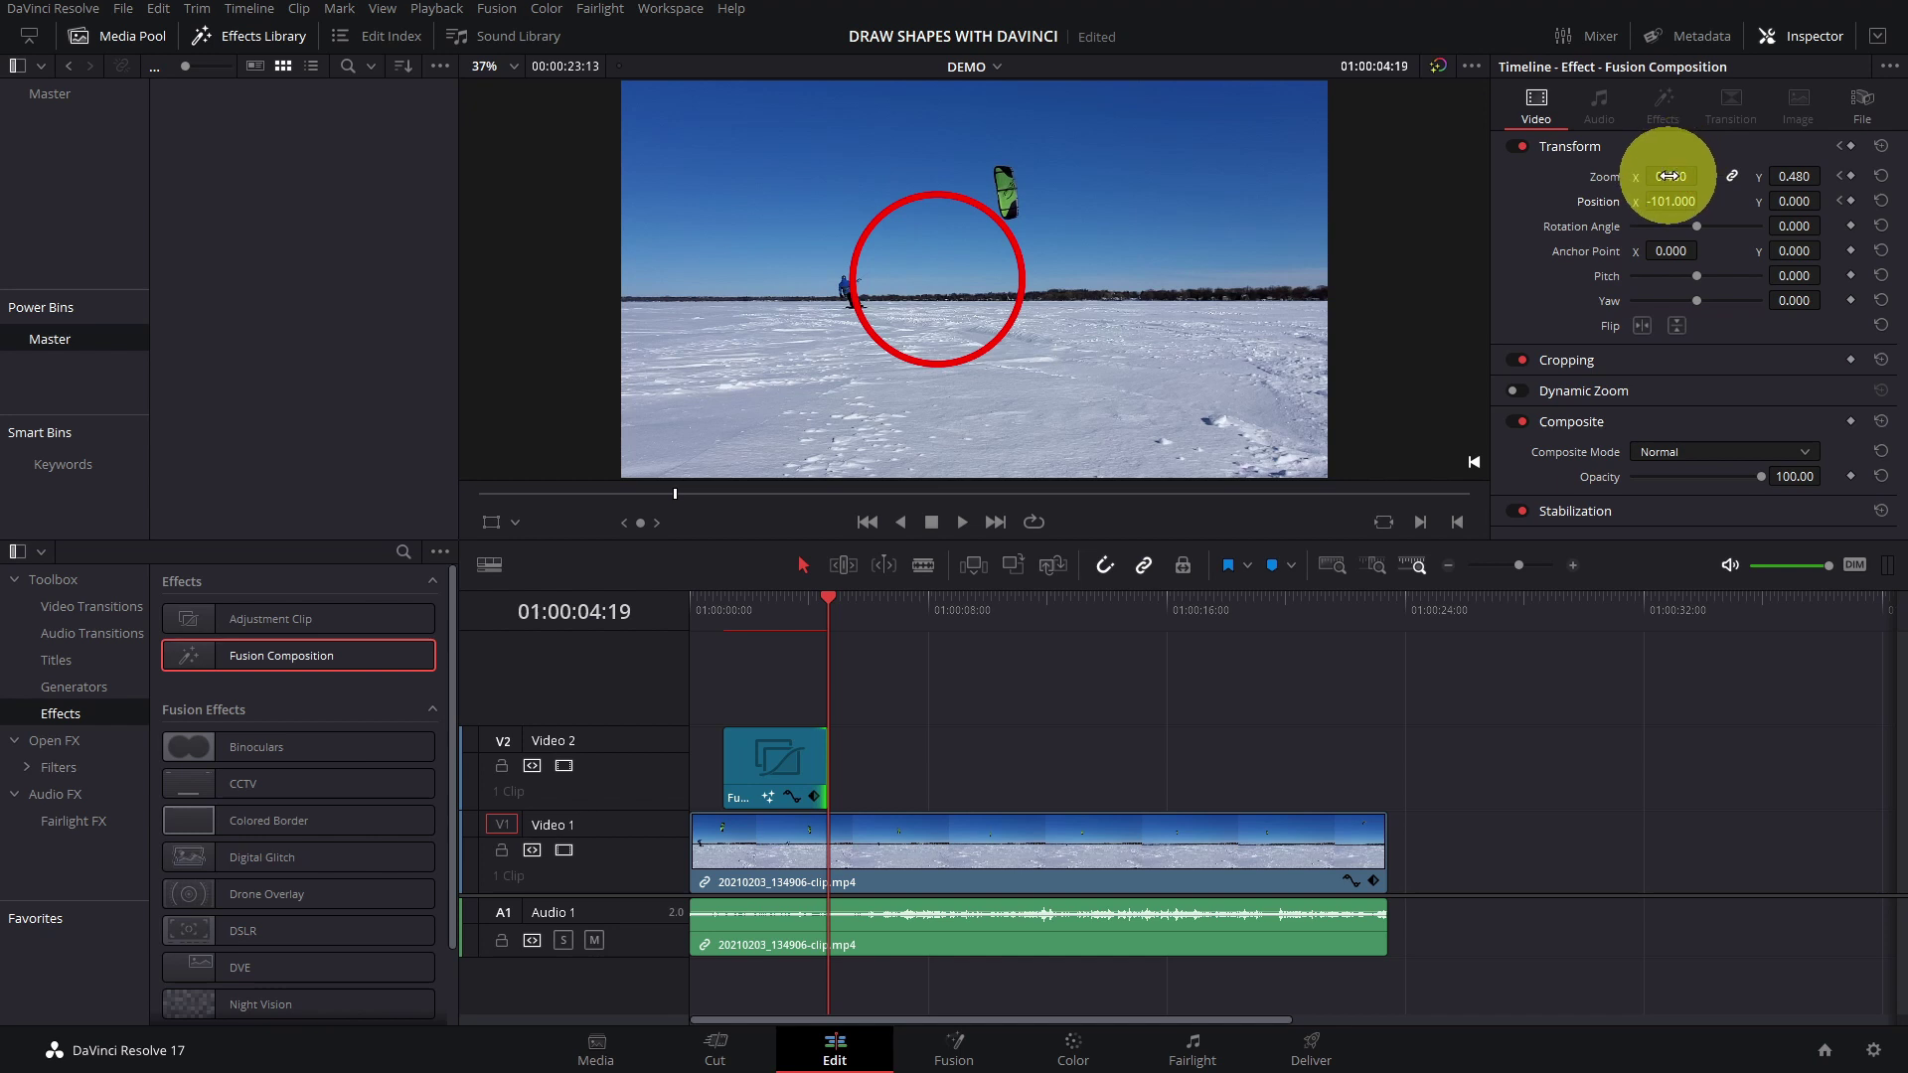
{"action": "left_click_drag", "start_coordinate": [1668, 176], "coordinate": [1448, 220]}
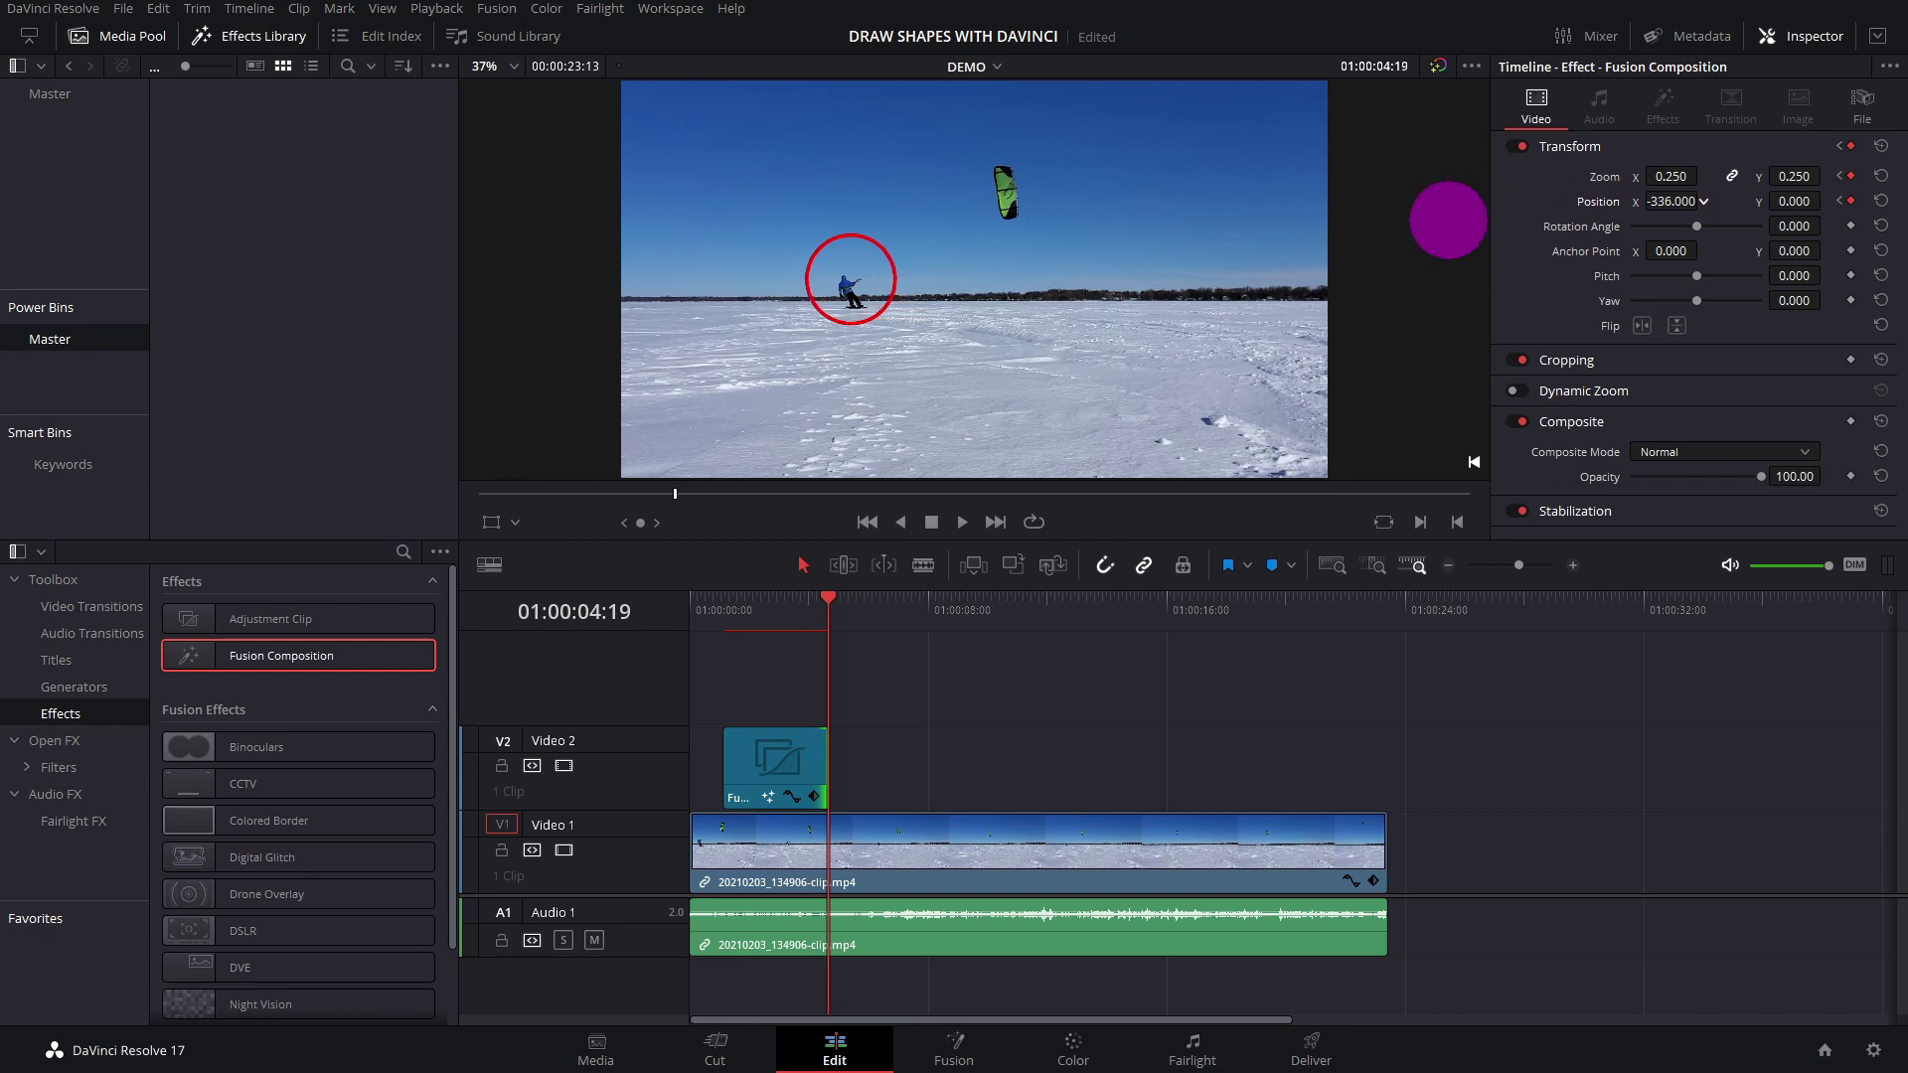
{"action": "left_click", "coordinate": [1681, 202]}
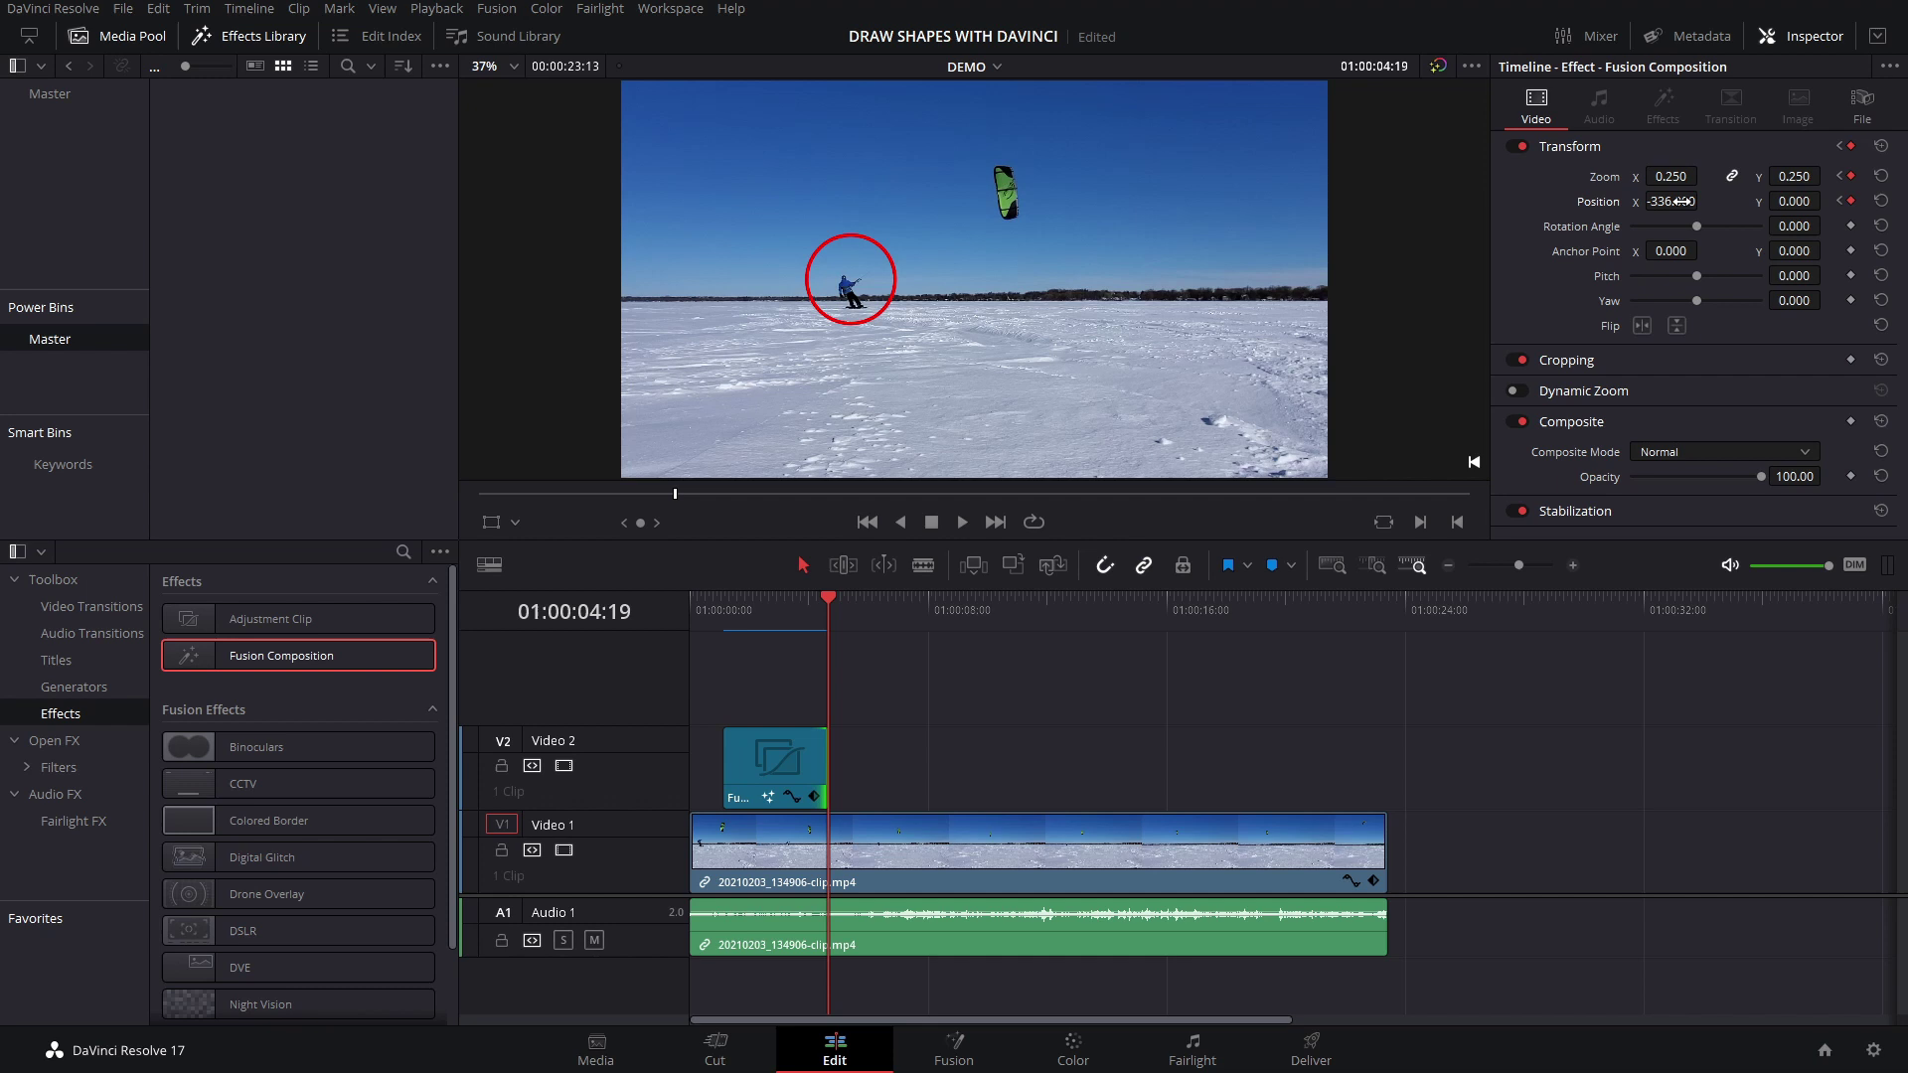
Play the animated circle from the timeline start, then return the playhead to the clip.
{"action": "key", "text": "Home"}
{"action": "key", "text": "space"}
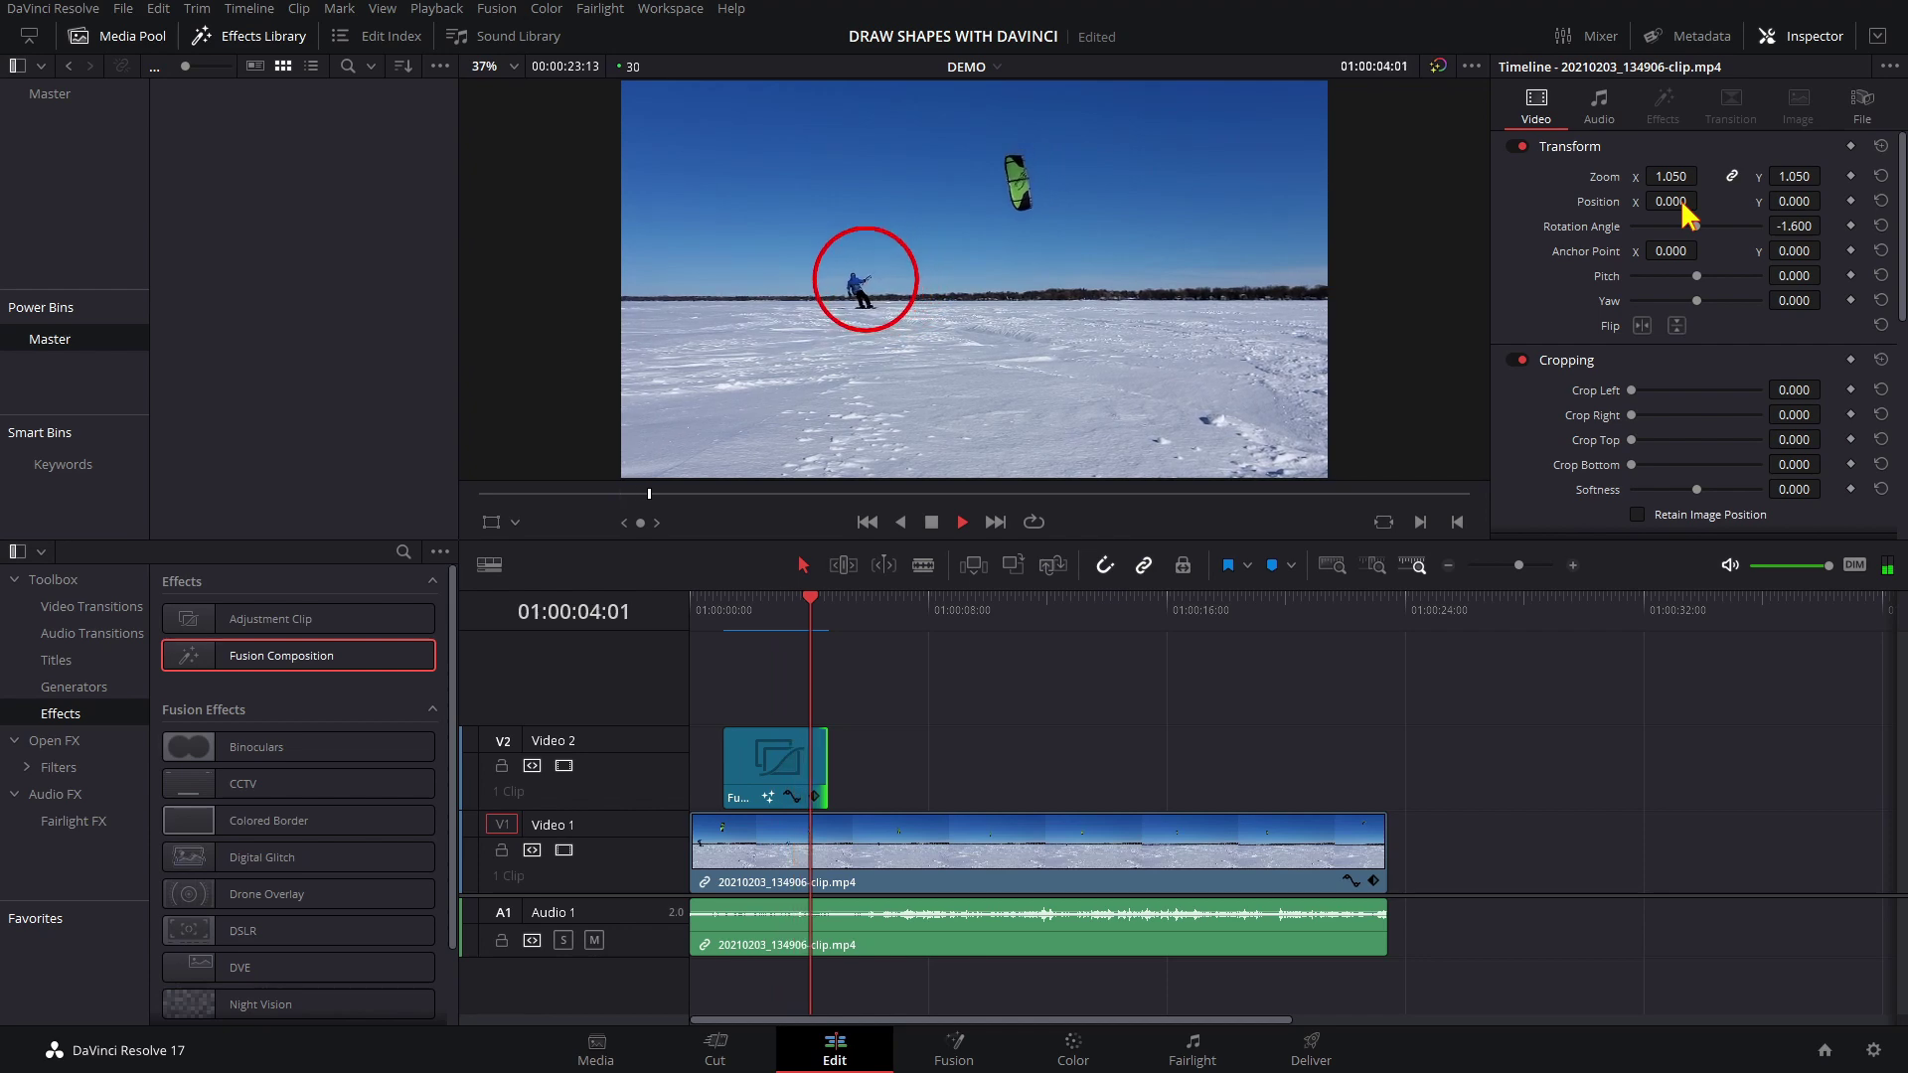
{"action": "key", "text": "space"}
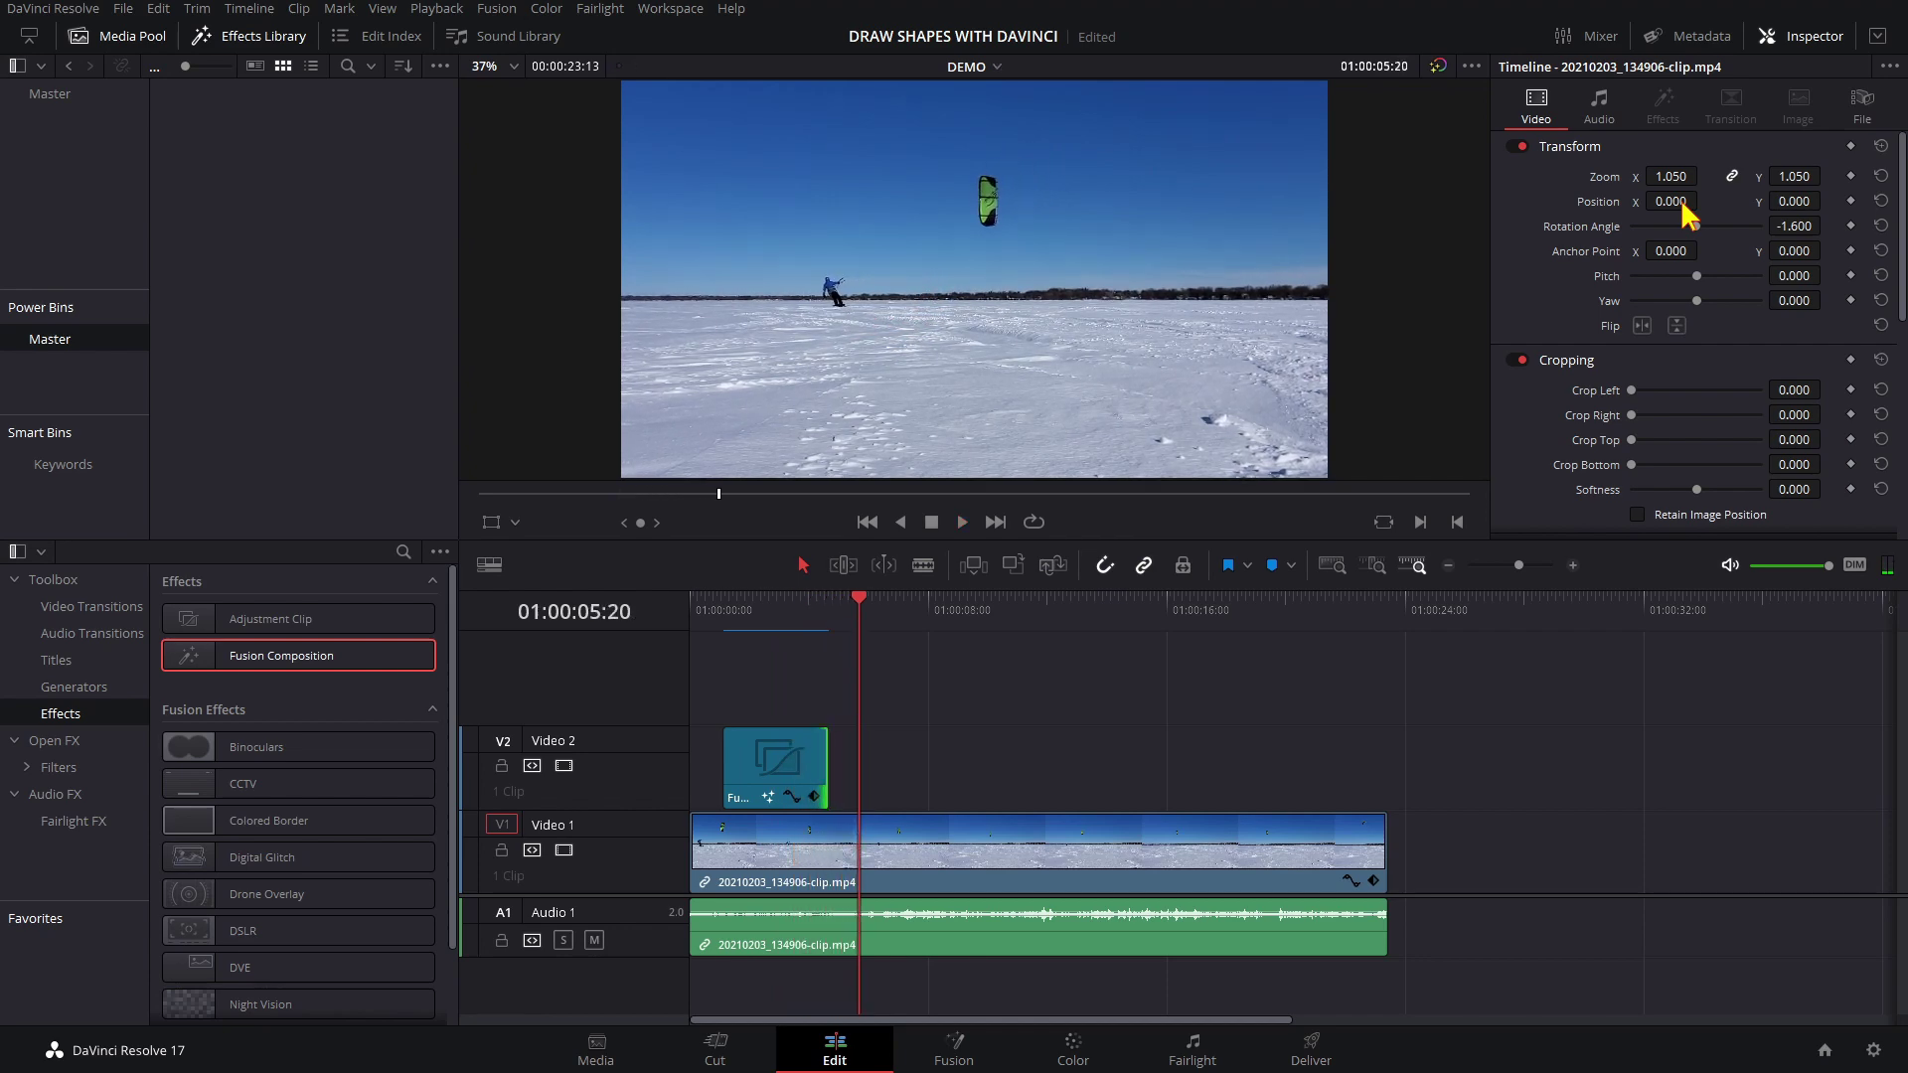
{"action": "left_click", "coordinate": [1527, 236]}
{"action": "left_click", "coordinate": [724, 603]}
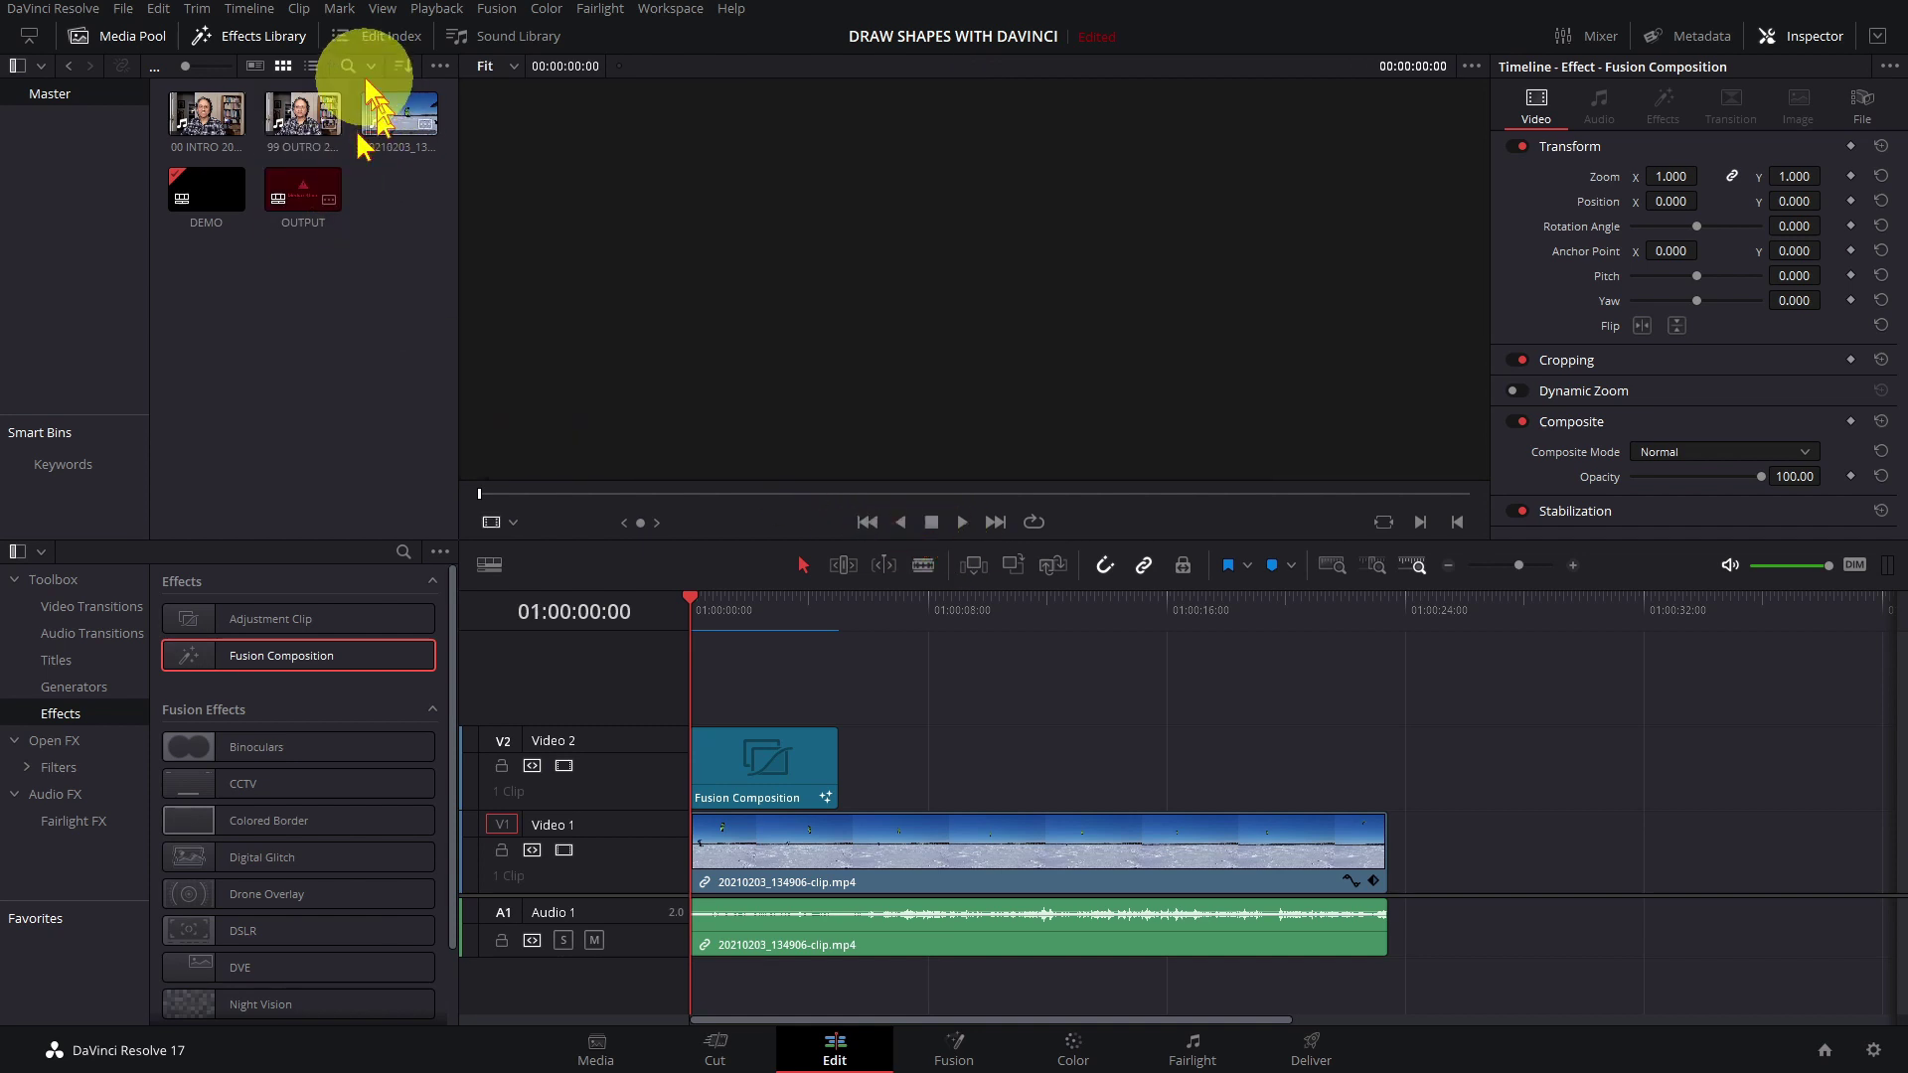
Enable Show Power Bins so the Master power bin appears in the bin list.
{"action": "left_click", "coordinate": [382, 10]}
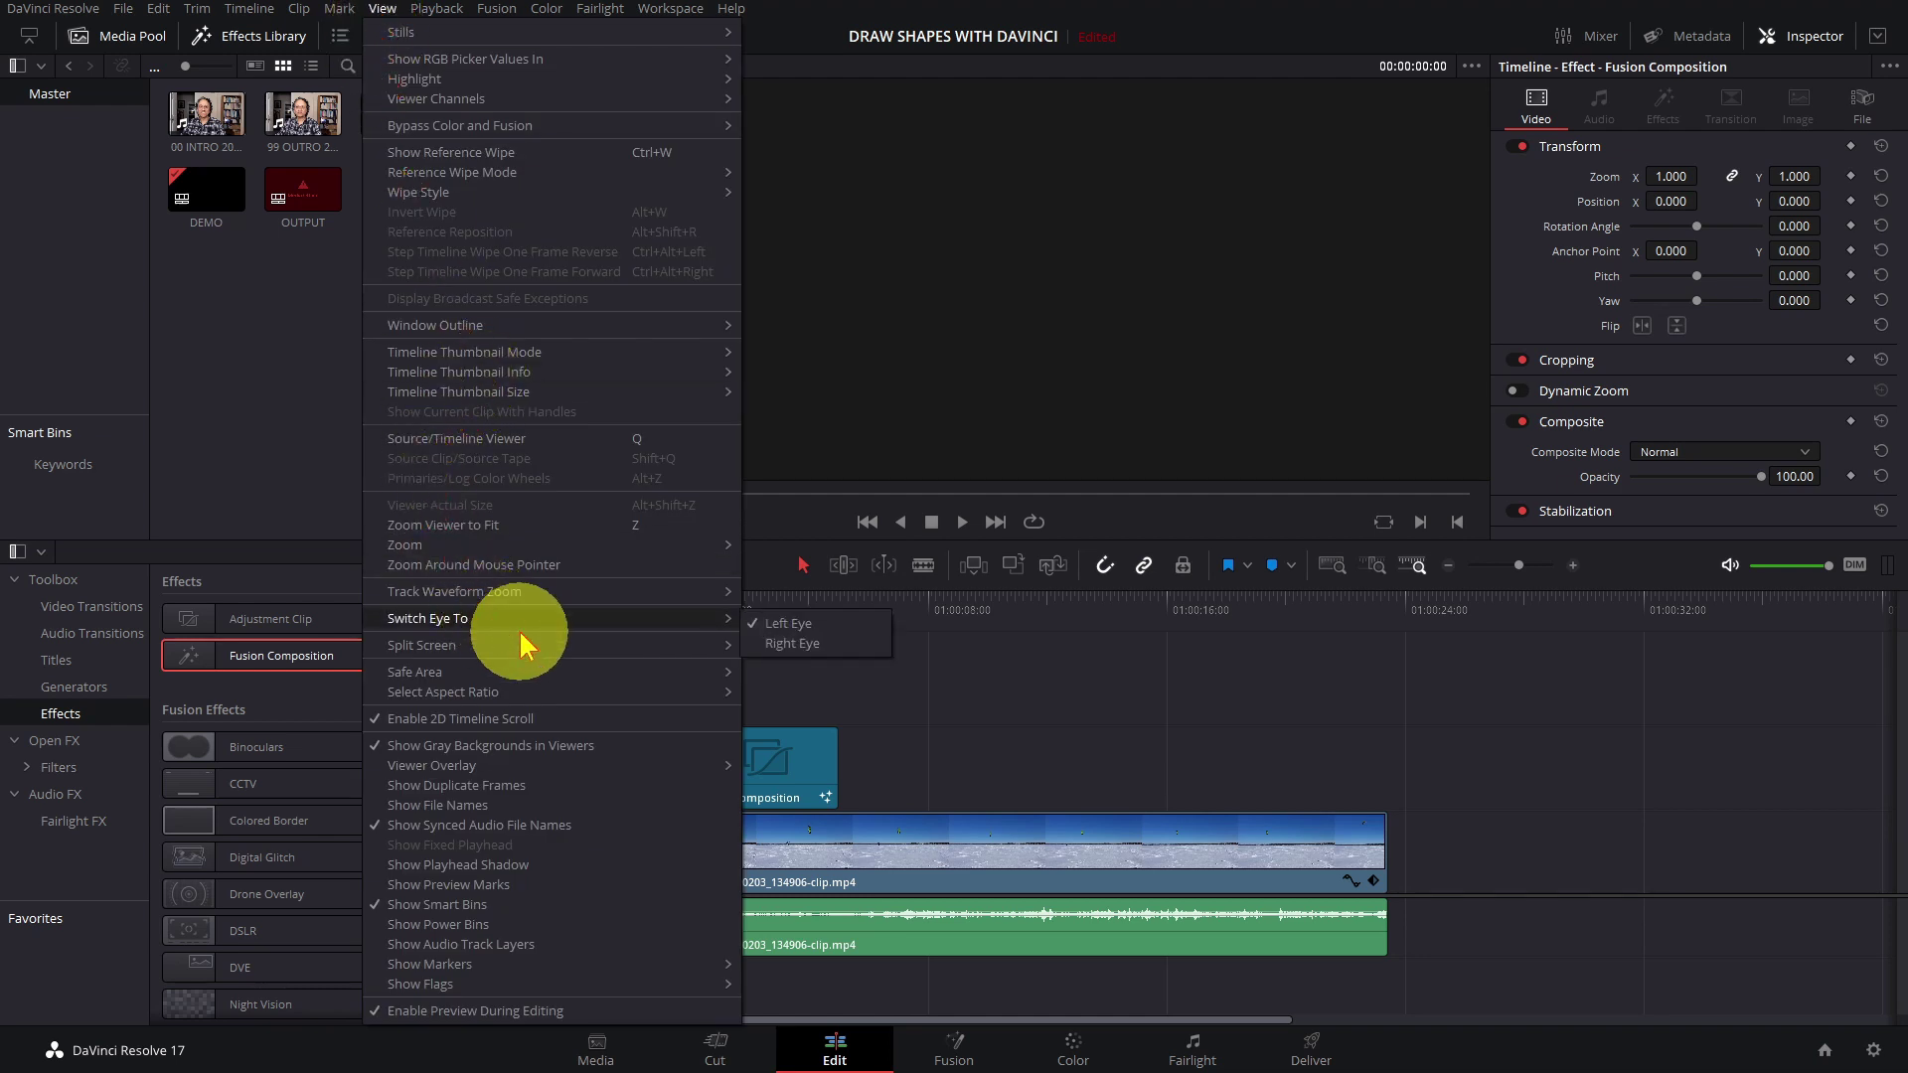
{"action": "left_click", "coordinate": [449, 926]}
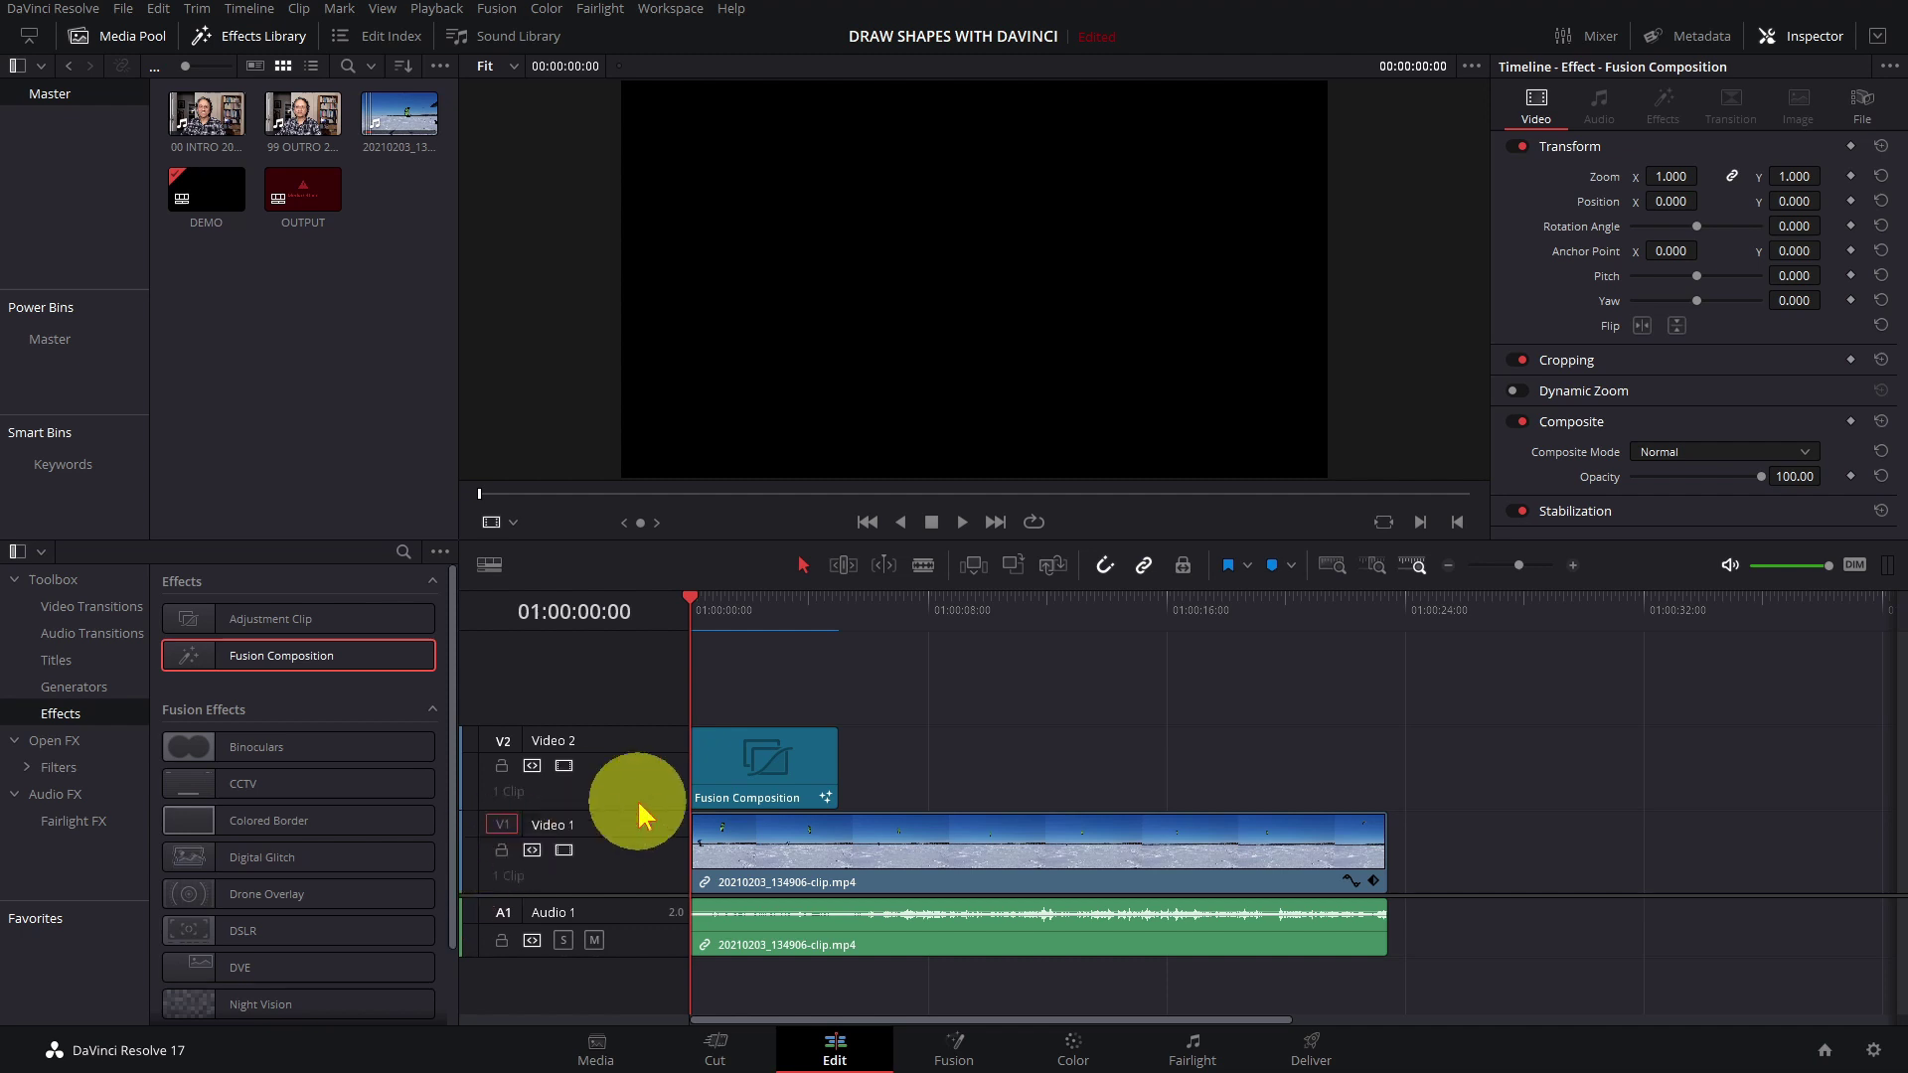
Save the V2 Fusion Composition into the Power Bins Master bin, renamed 'RED CIRCLE'.
{"action": "left_click", "coordinate": [767, 803]}
{"action": "left_click_drag", "start_coordinate": [385, 654], "coordinate": [59, 376]}
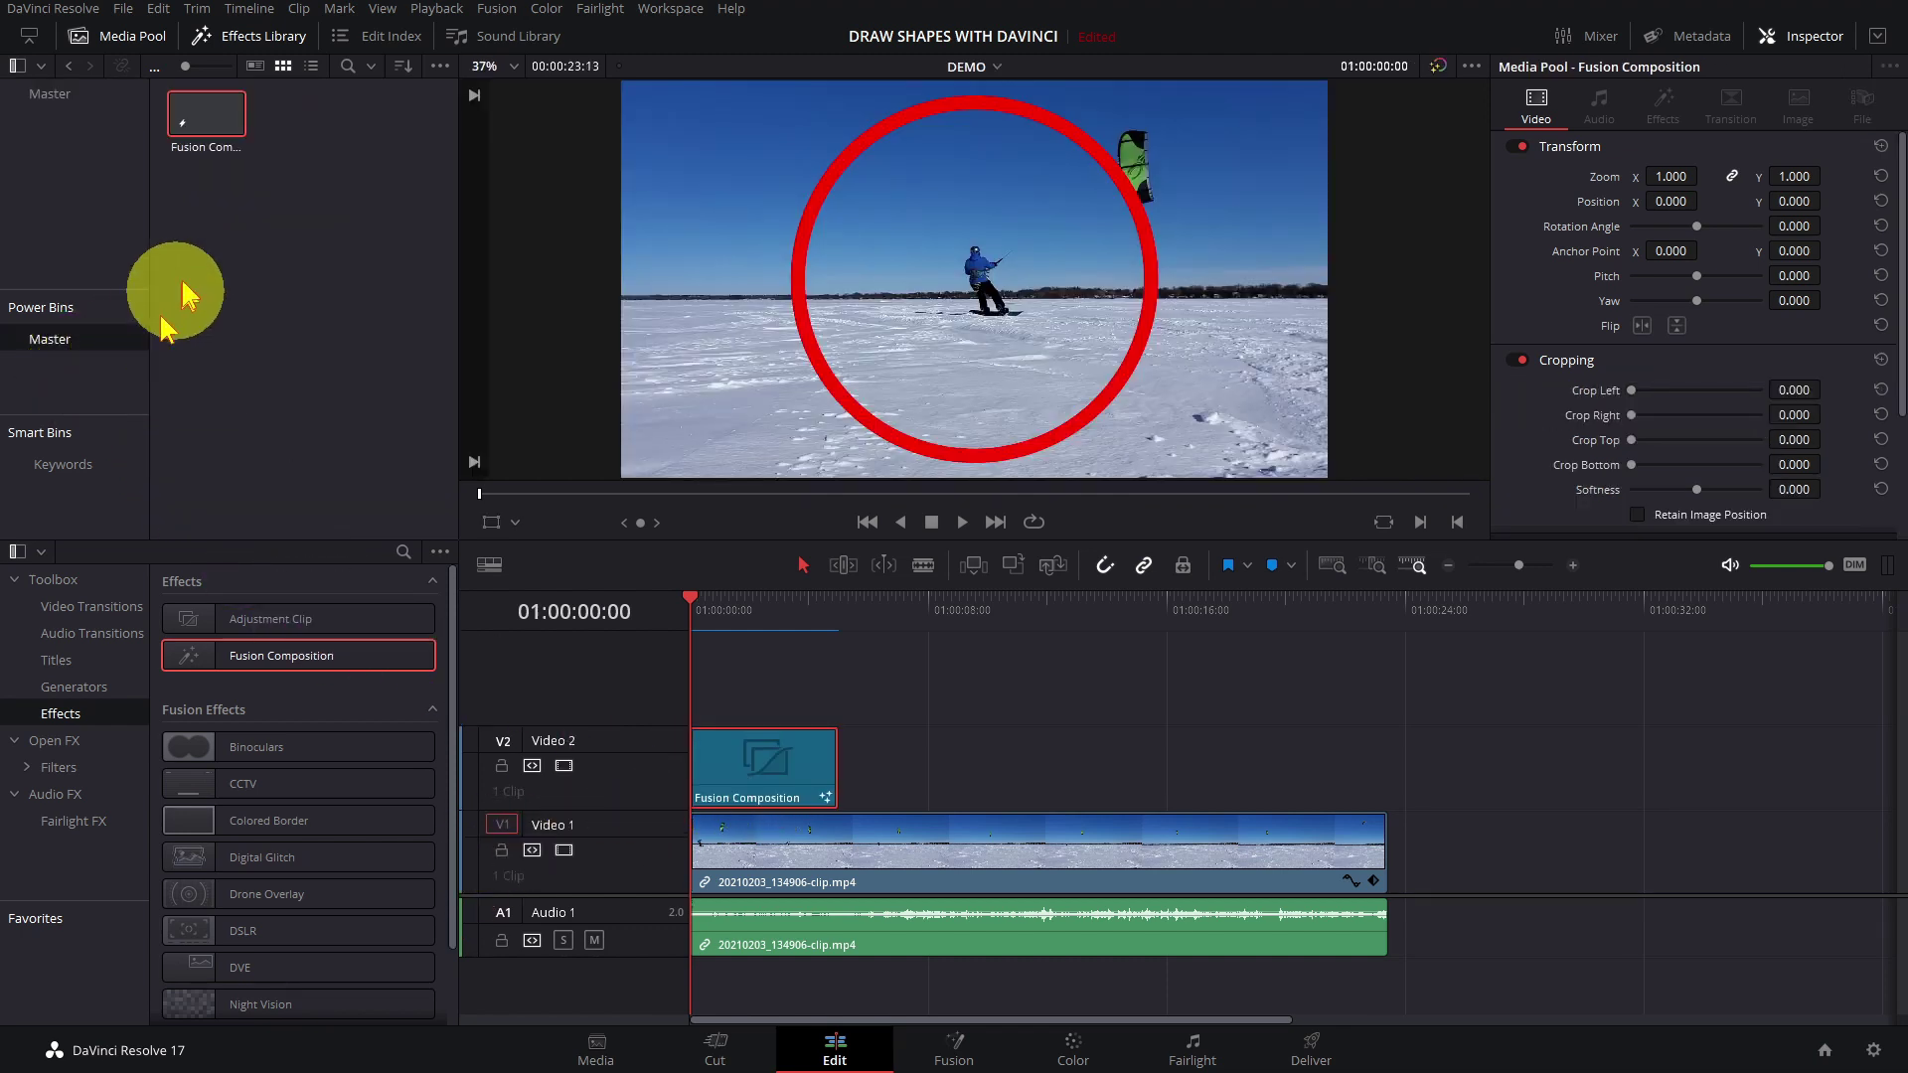
{"action": "double_click", "coordinate": [203, 147]}
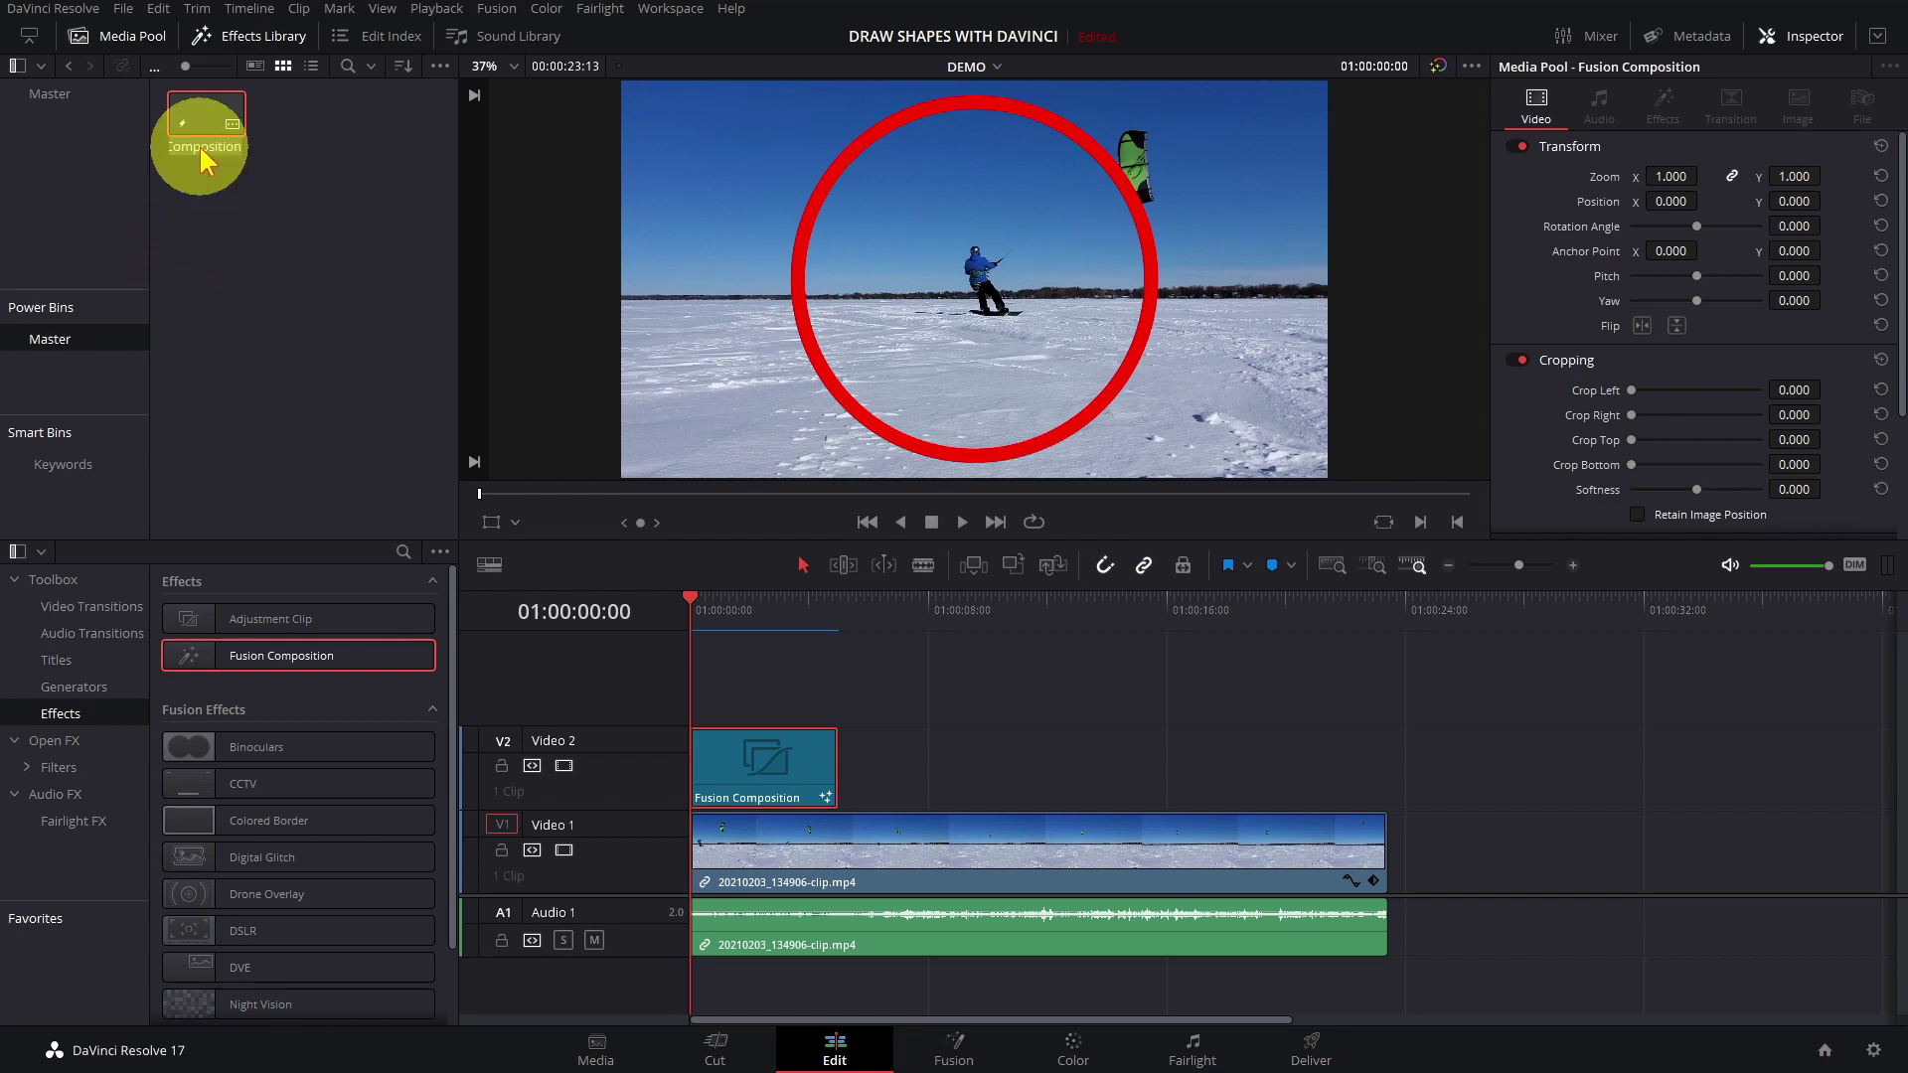
{"action": "type", "text": "RED CIRCLE"}
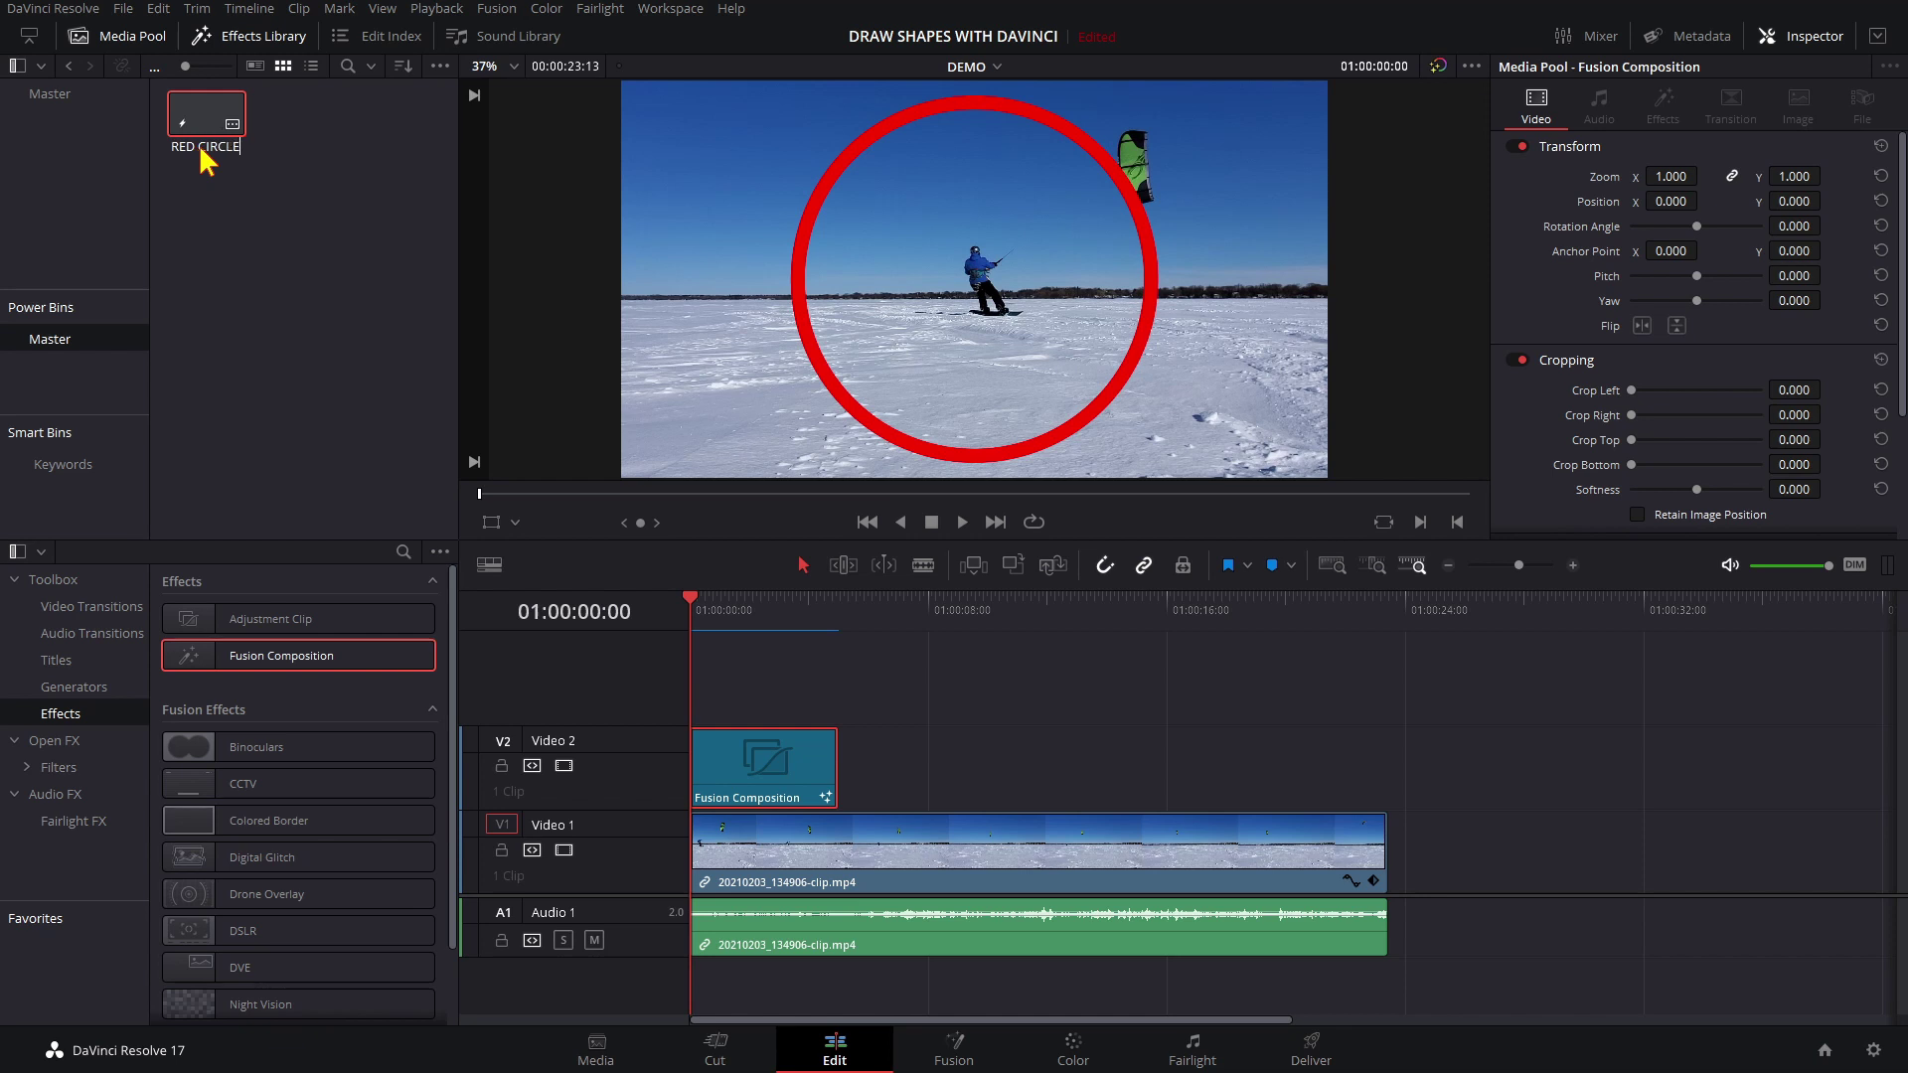
{"action": "key", "text": "Return"}
Place RED CIRCLE on V2 at Zoom 0.470, and a second copy above at Zoom 0.460, Position 469, 318.
{"action": "left_click_drag", "start_coordinate": [208, 159], "coordinate": [757, 736]}
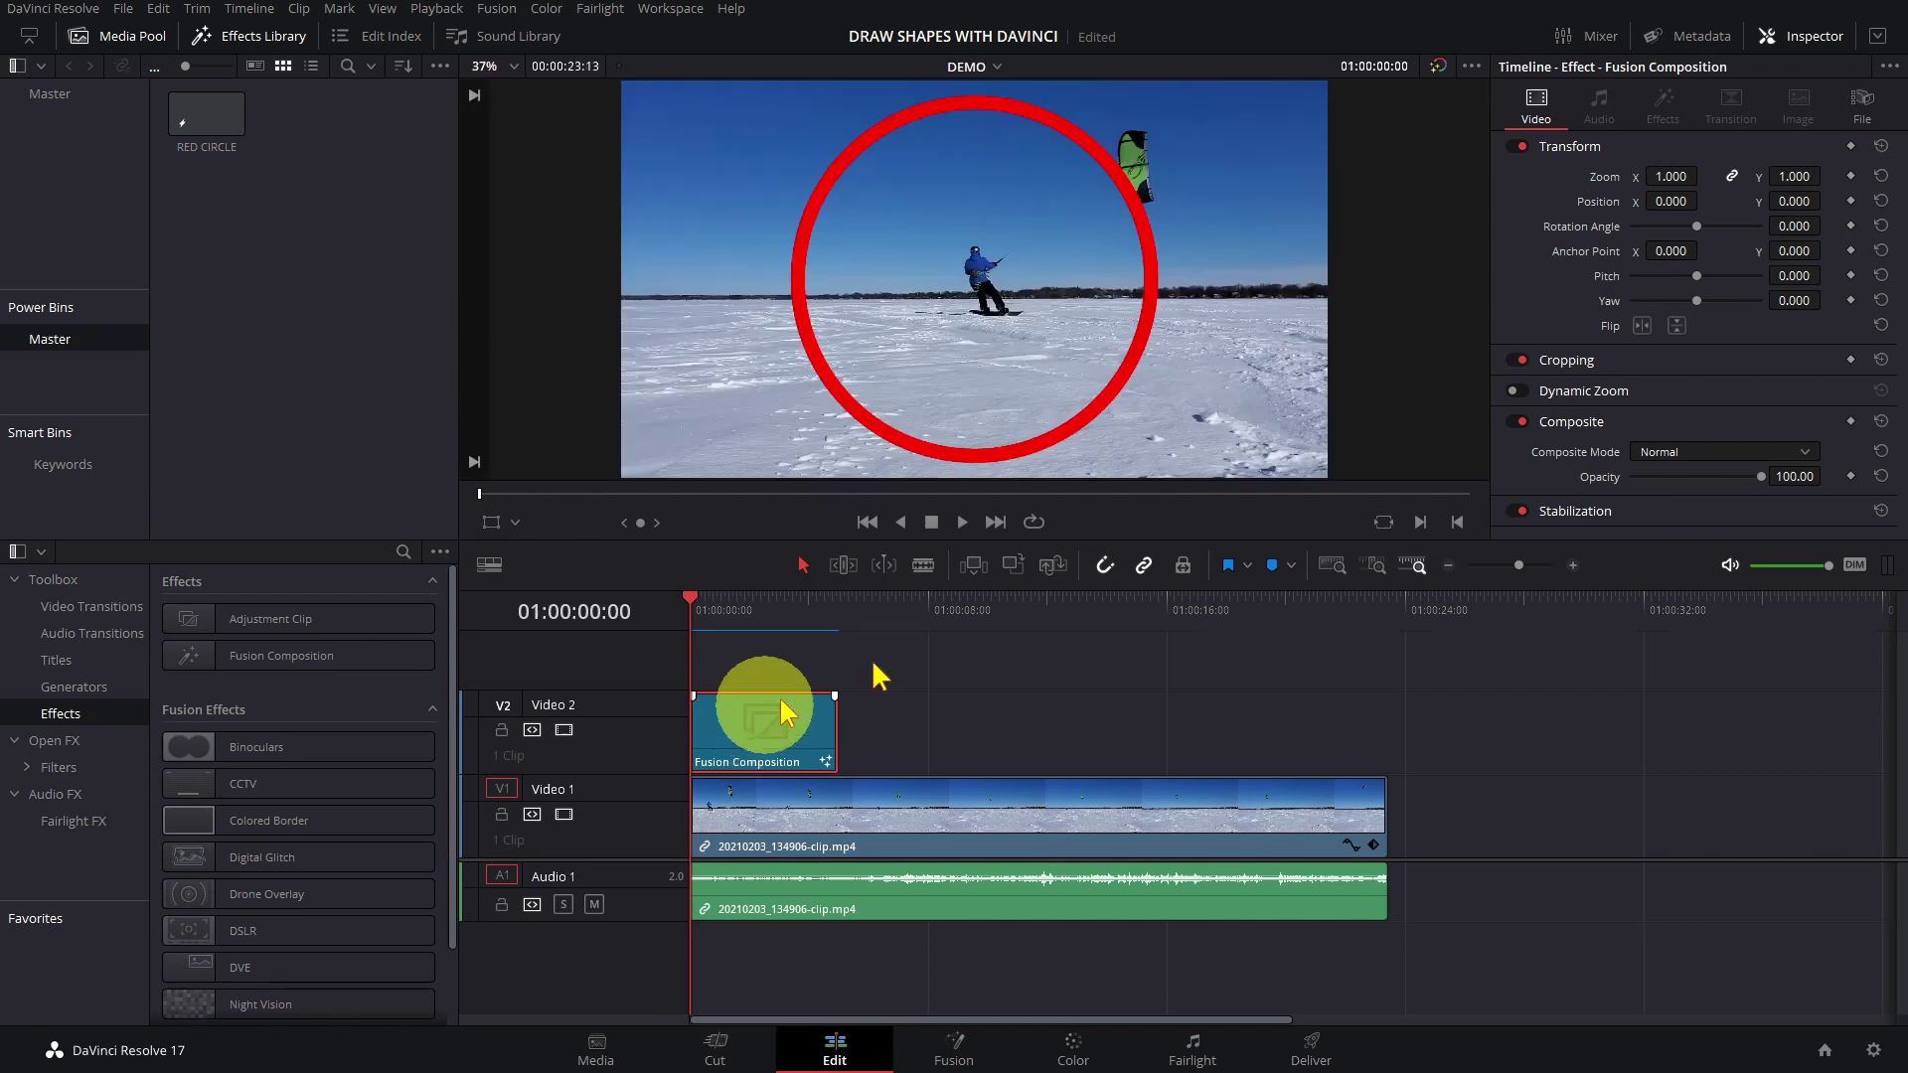
{"action": "left_click_drag", "start_coordinate": [1671, 176], "coordinate": [1669, 179]}
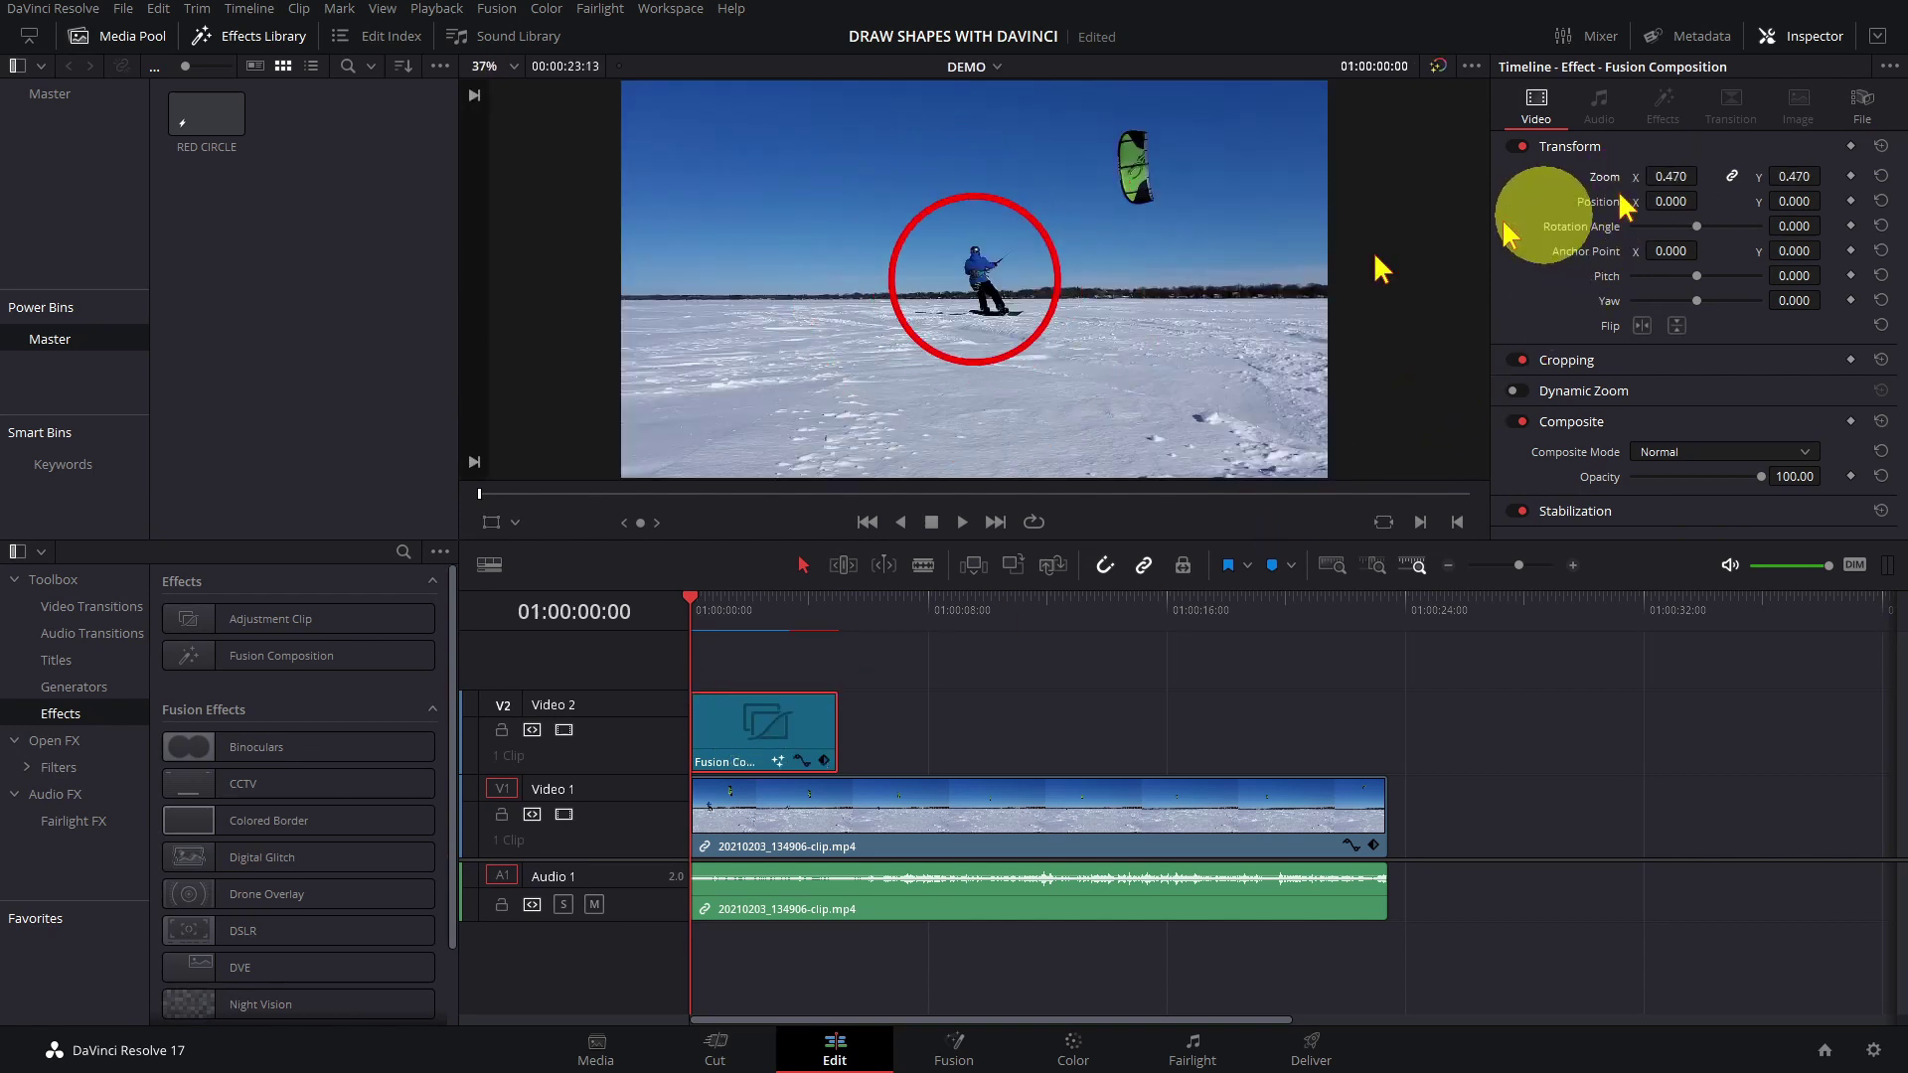
{"action": "left_click", "coordinate": [218, 139]}
{"action": "left_click_drag", "start_coordinate": [218, 144], "coordinate": [707, 656]}
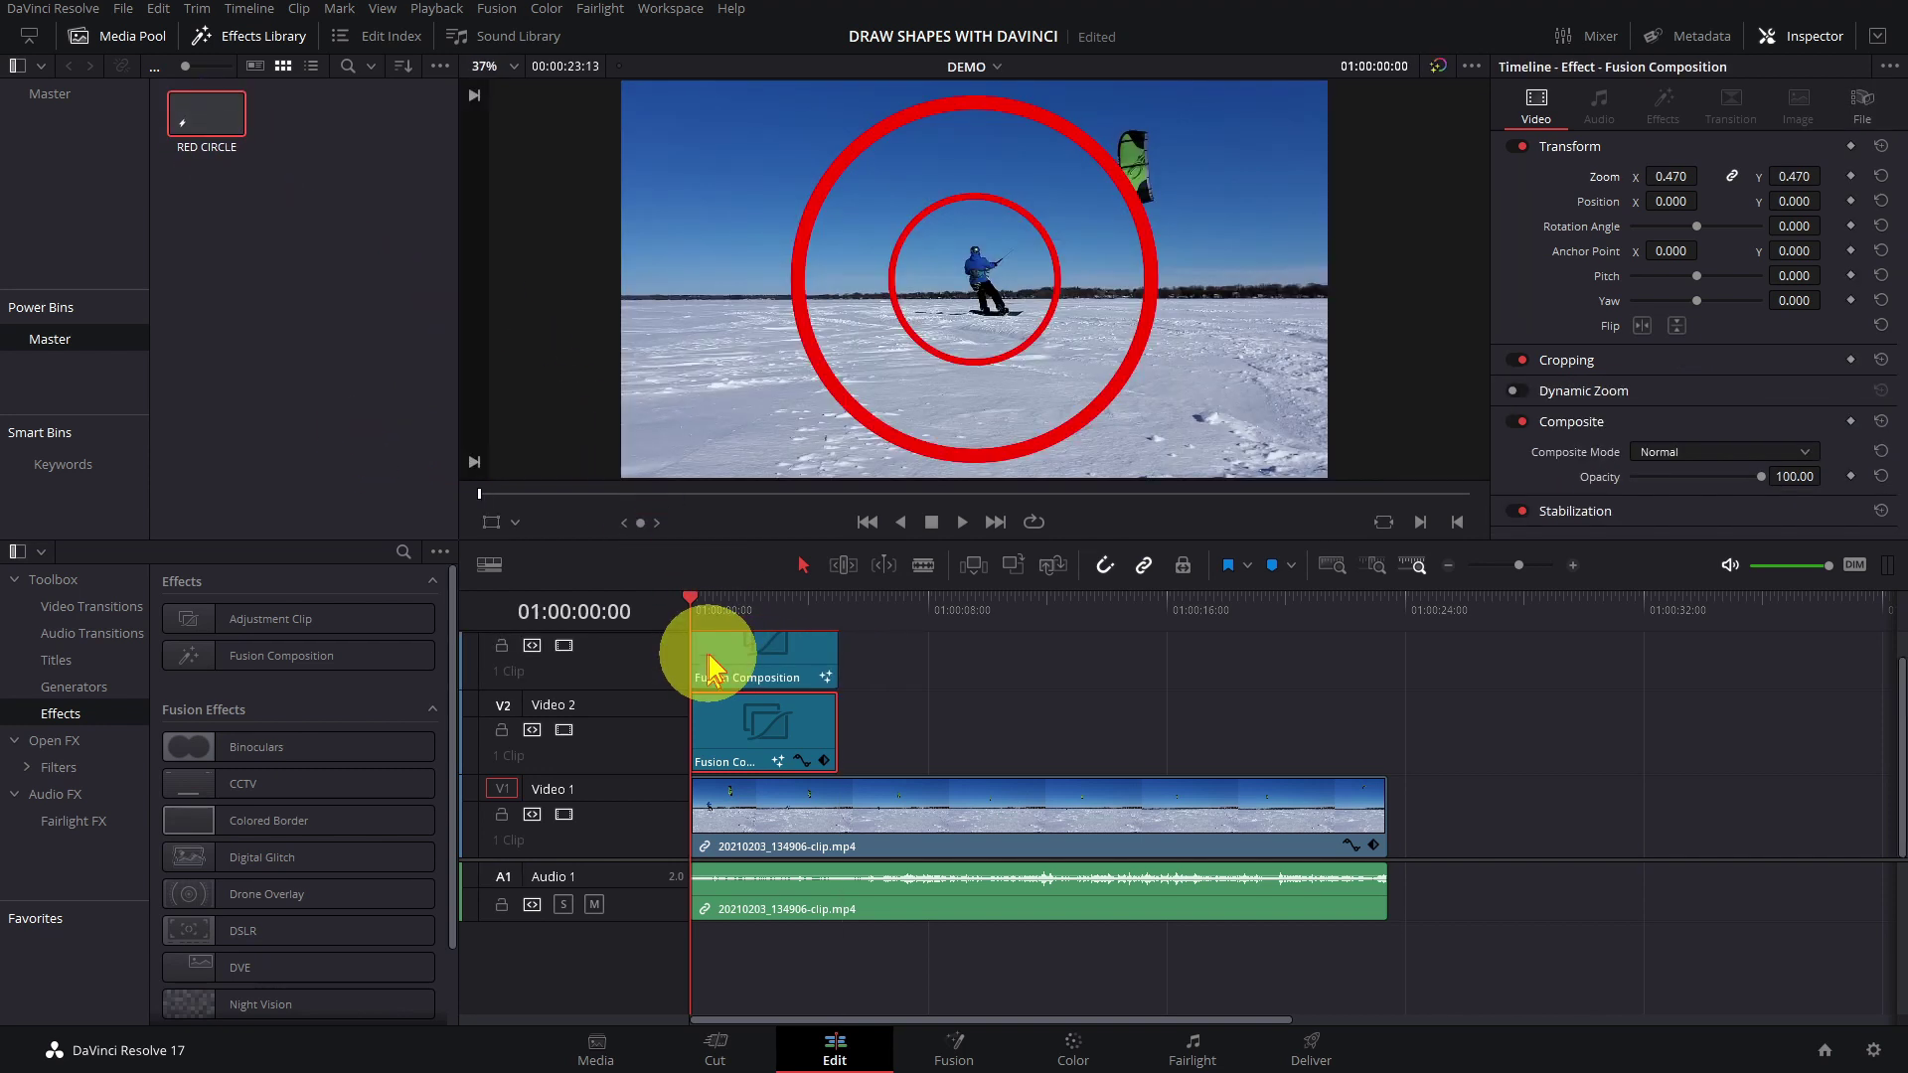
{"action": "left_click", "coordinate": [760, 676]}
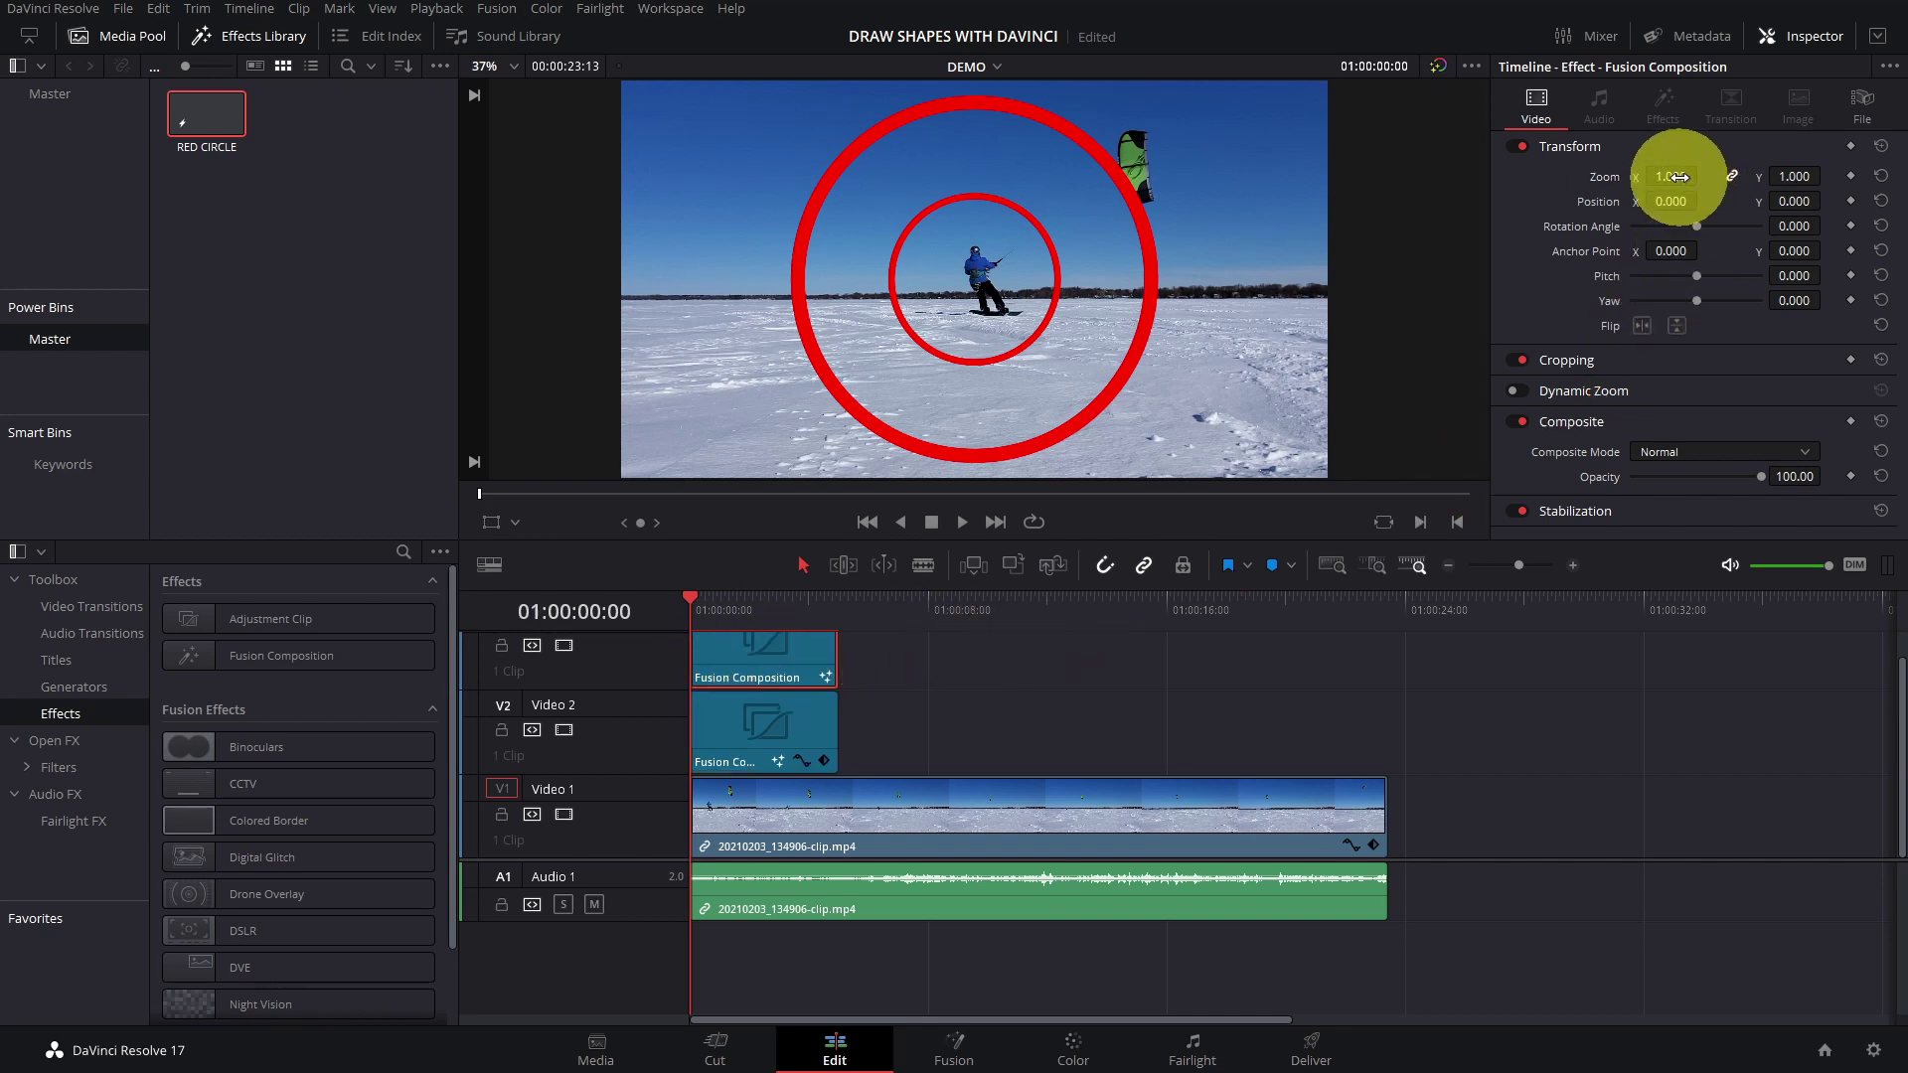
{"action": "left_click_drag", "start_coordinate": [1669, 179], "coordinate": [1184, 516]}
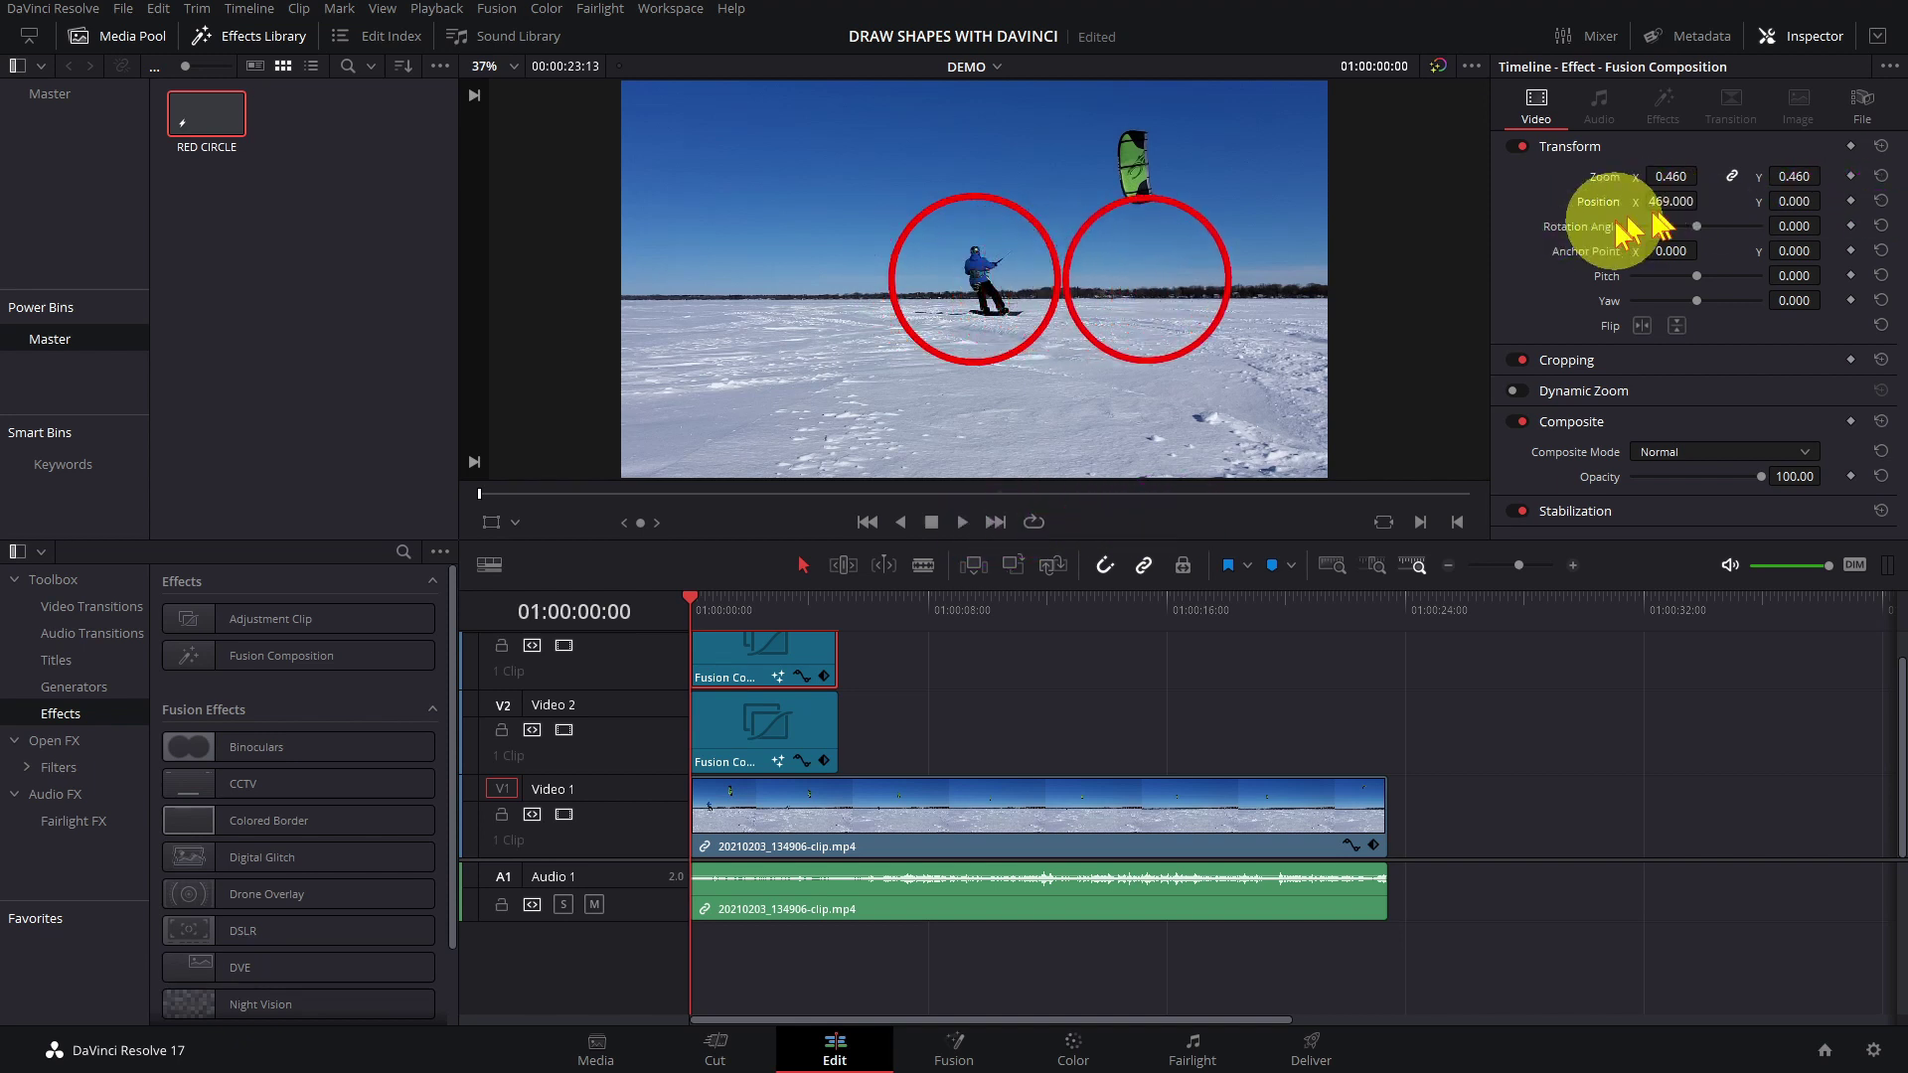
{"action": "left_click_drag", "start_coordinate": [1789, 199], "coordinate": [1813, 200]}
{"action": "left_click_drag", "start_coordinate": [1001, 527], "coordinate": [1286, 511]}
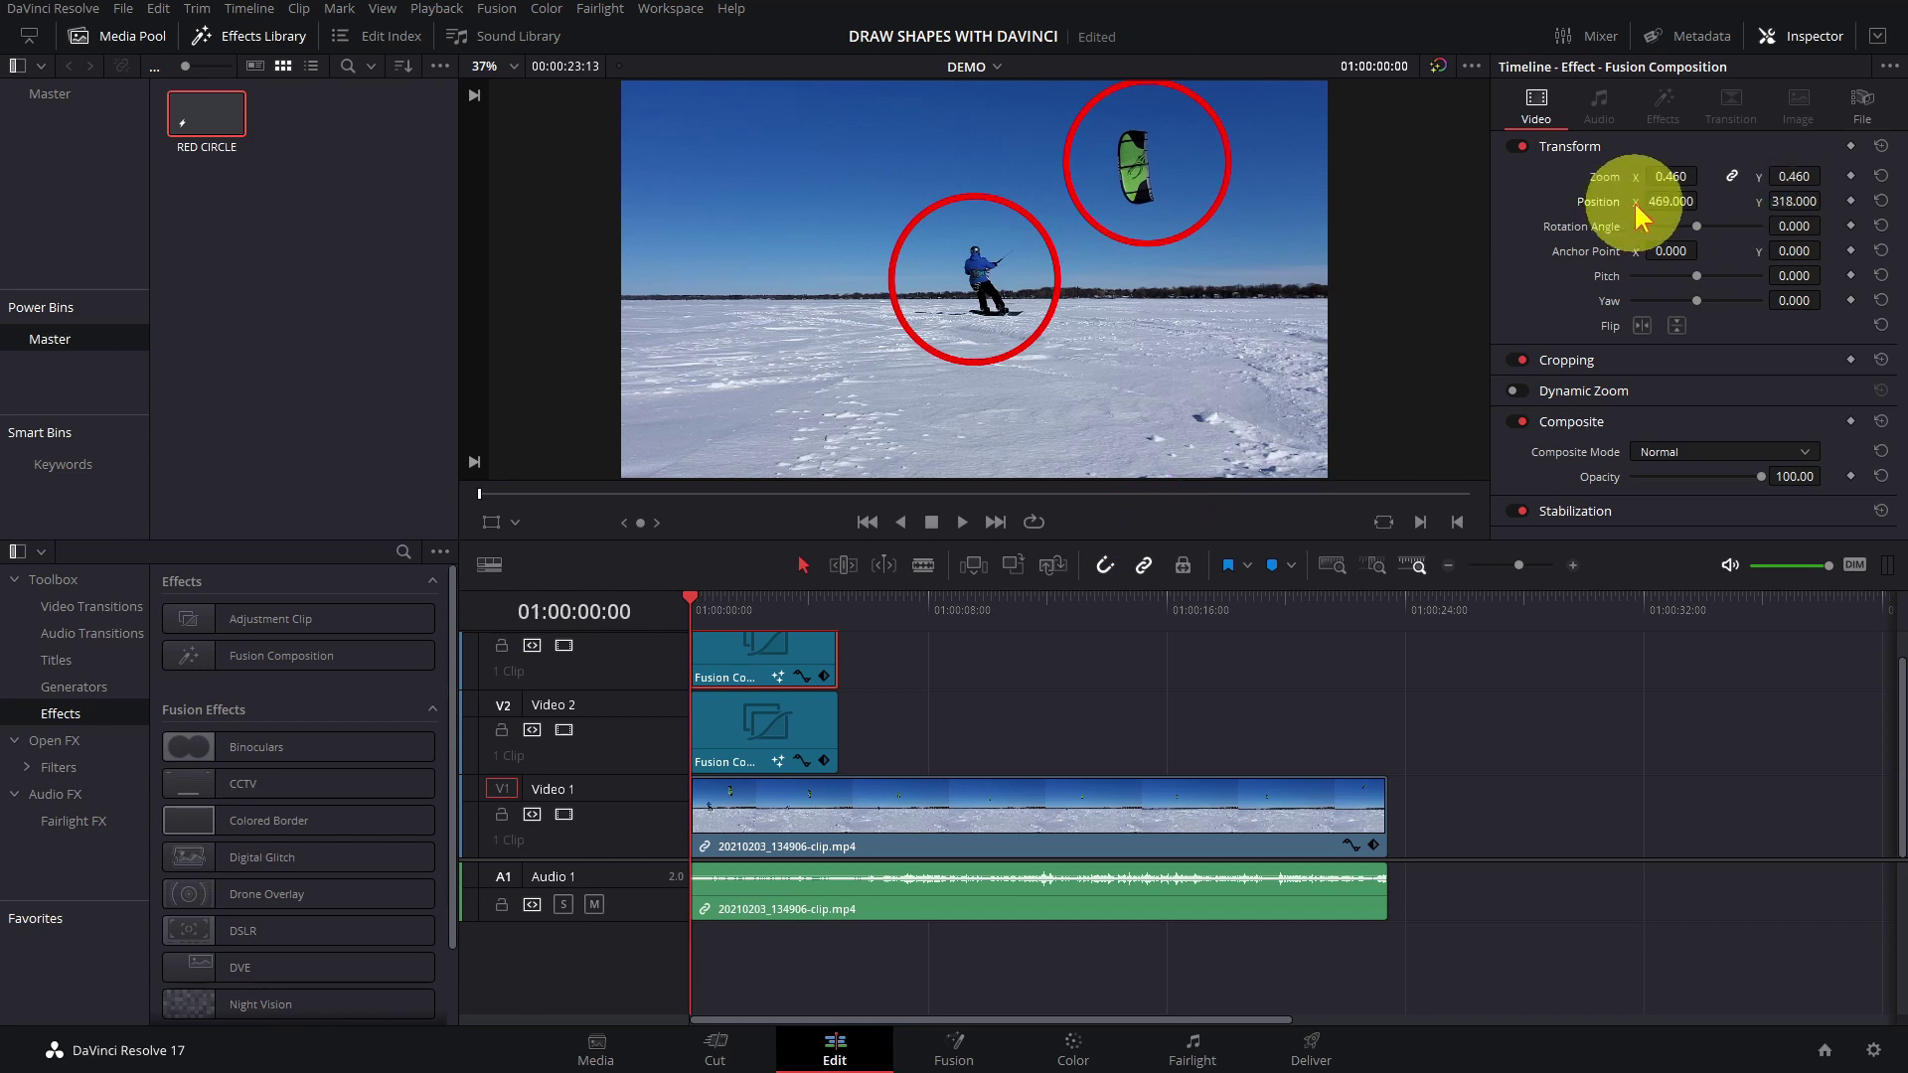